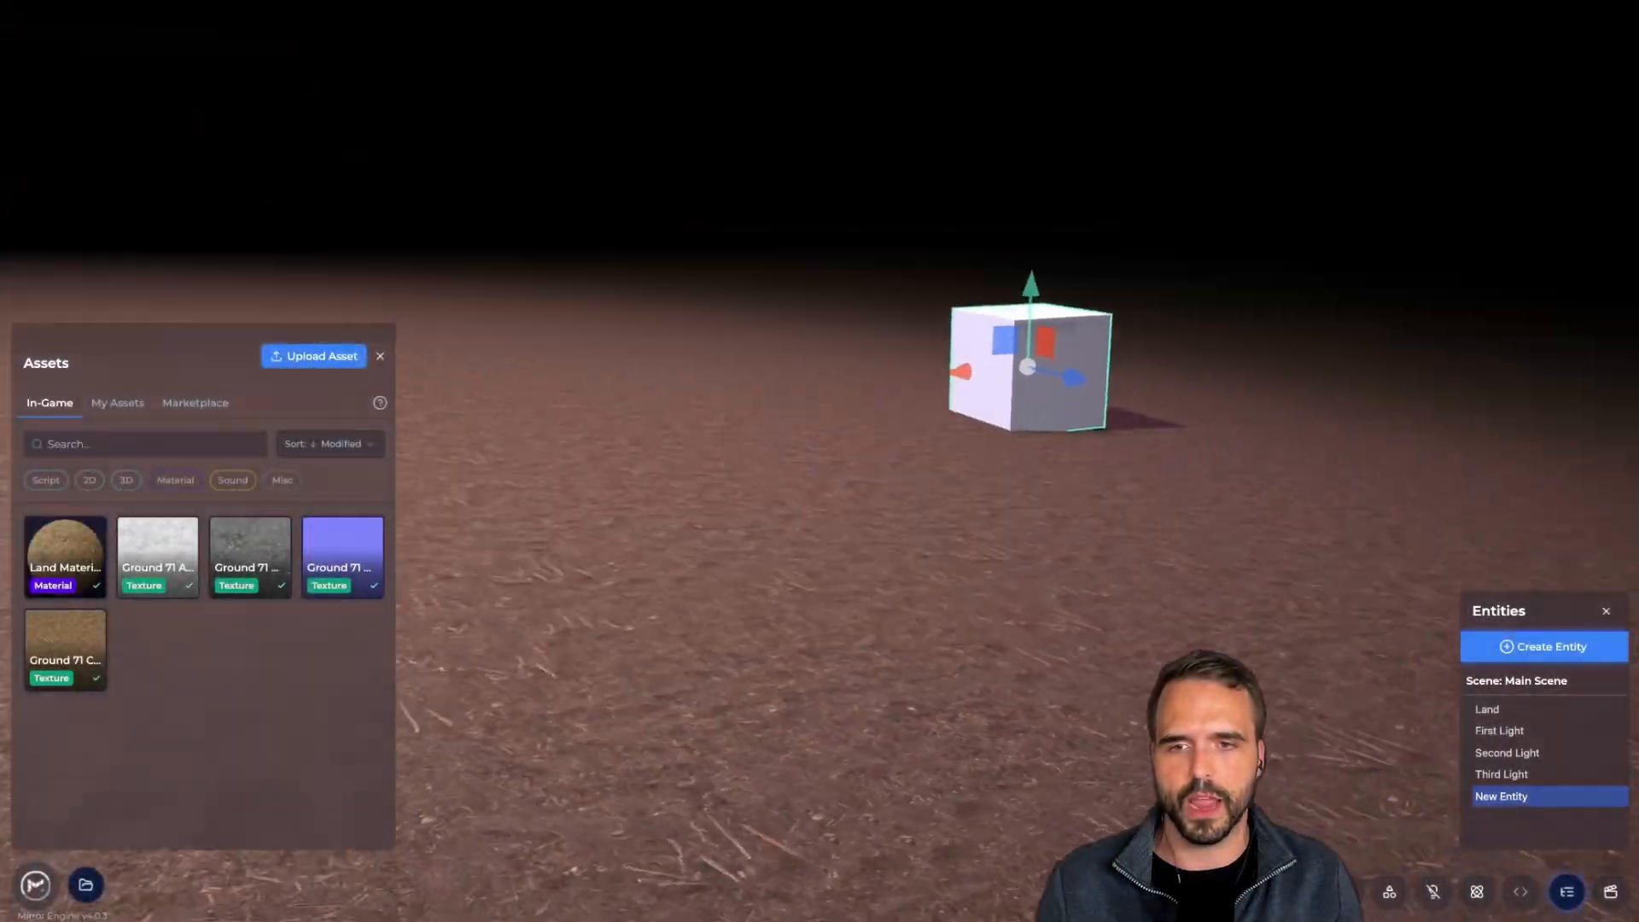
Fly the camera around the cube and down toward the ground
key(a)
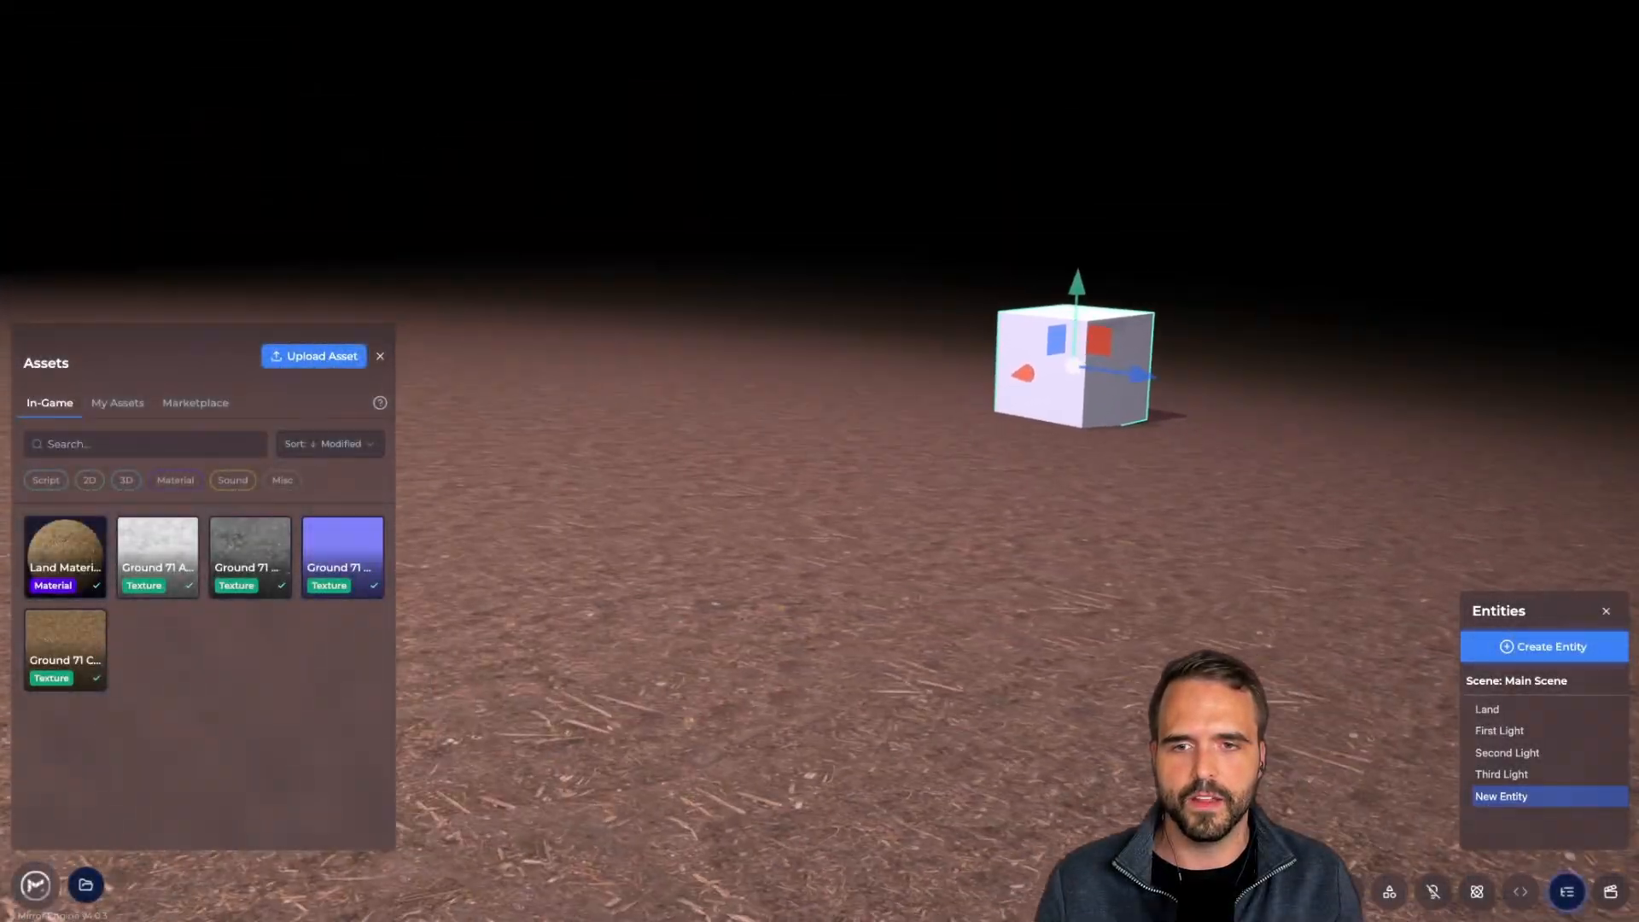
key(w)
key(d)
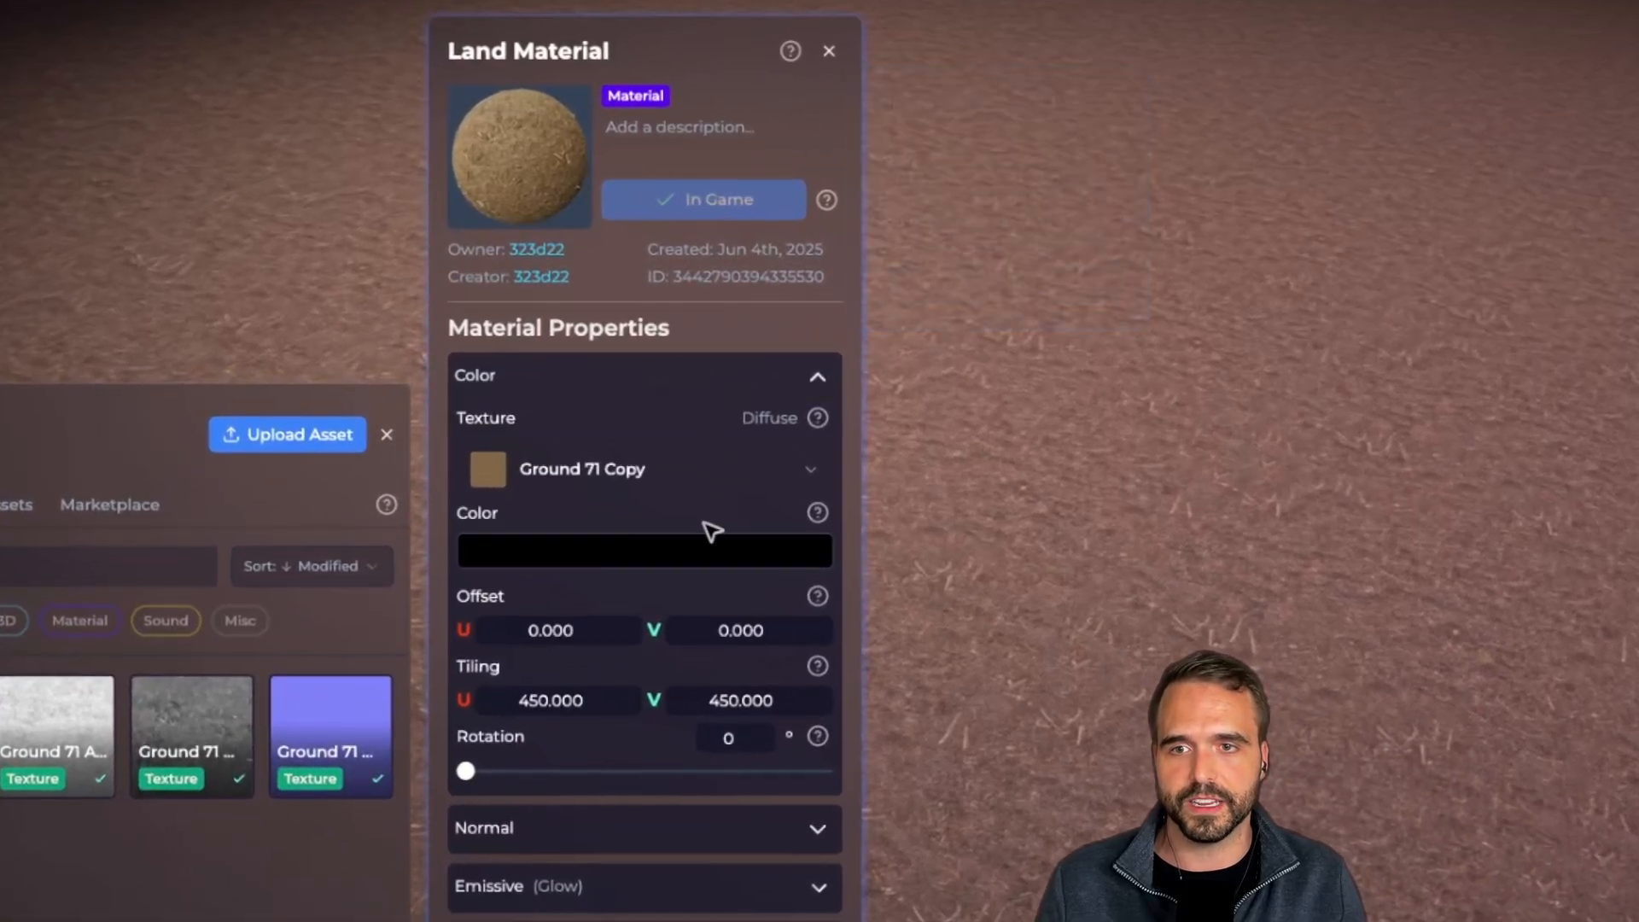
Collapse Land Material's Color section and show the New Entity's render settings with its Box shape
click(760, 369)
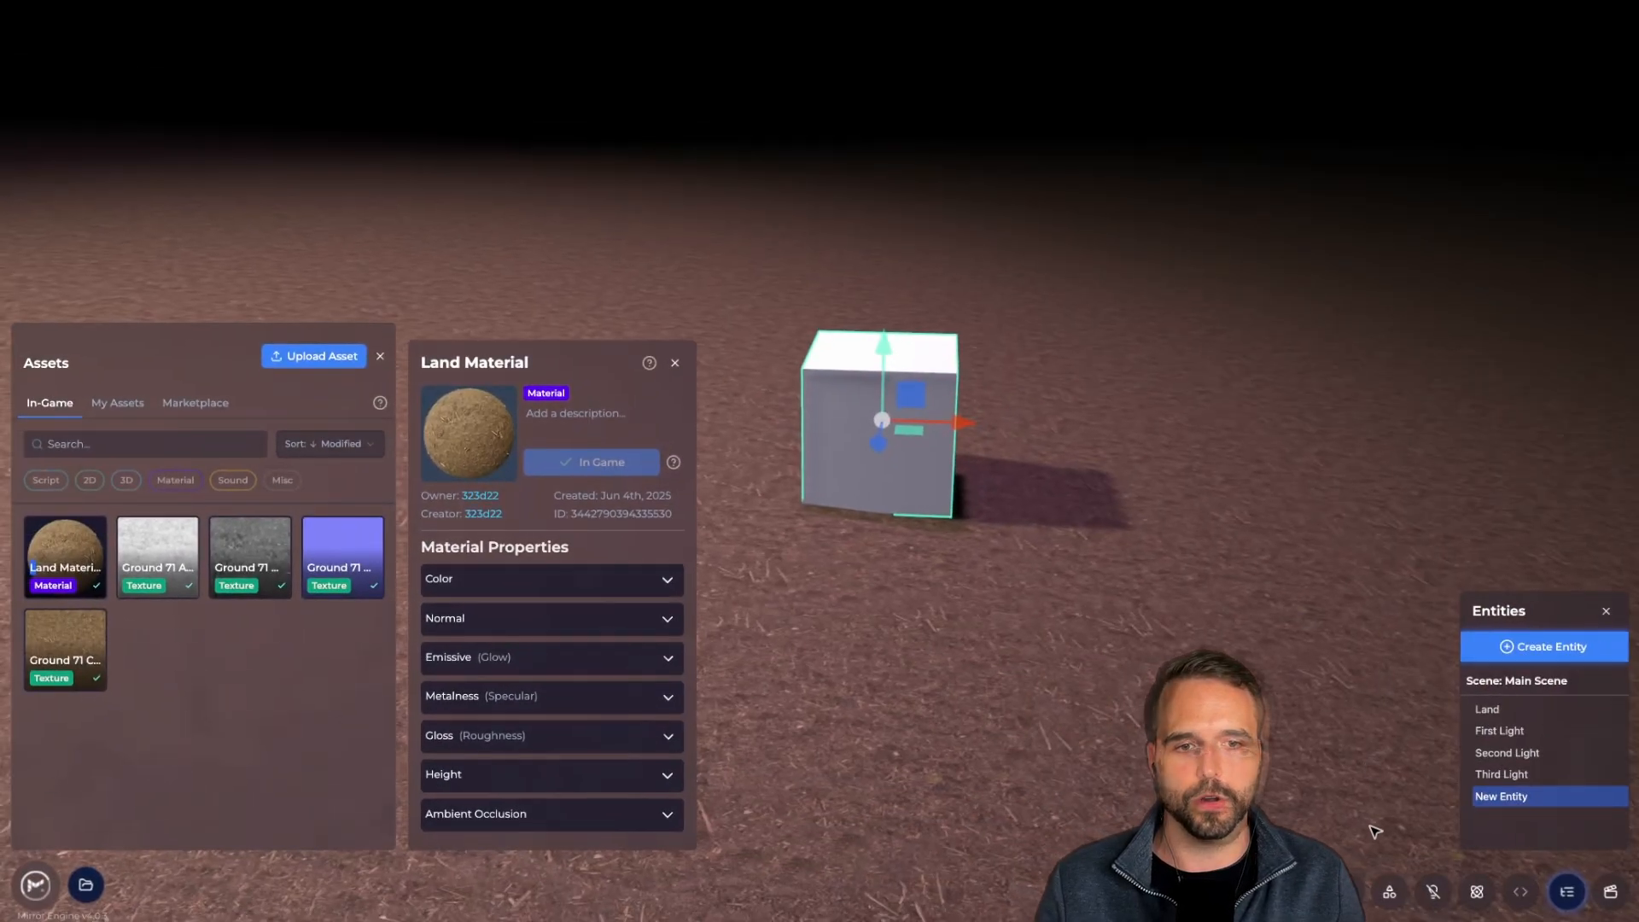
click(1390, 891)
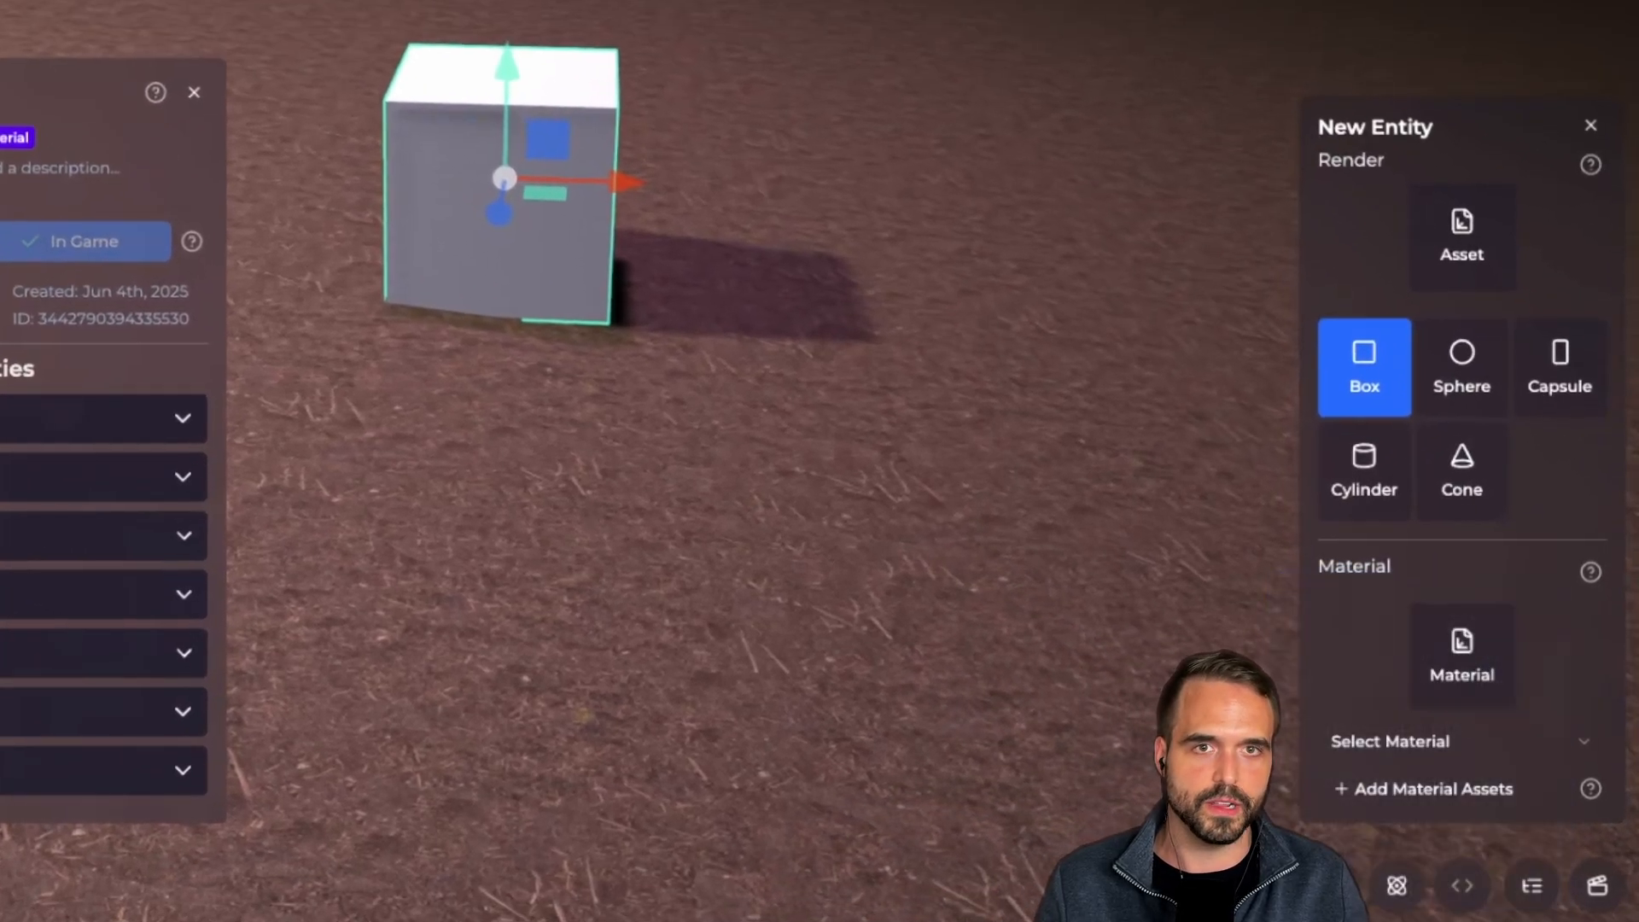
Switch the entity's shape to sphere, then capsule, and apply Land Material to it
click(1461, 360)
click(1552, 408)
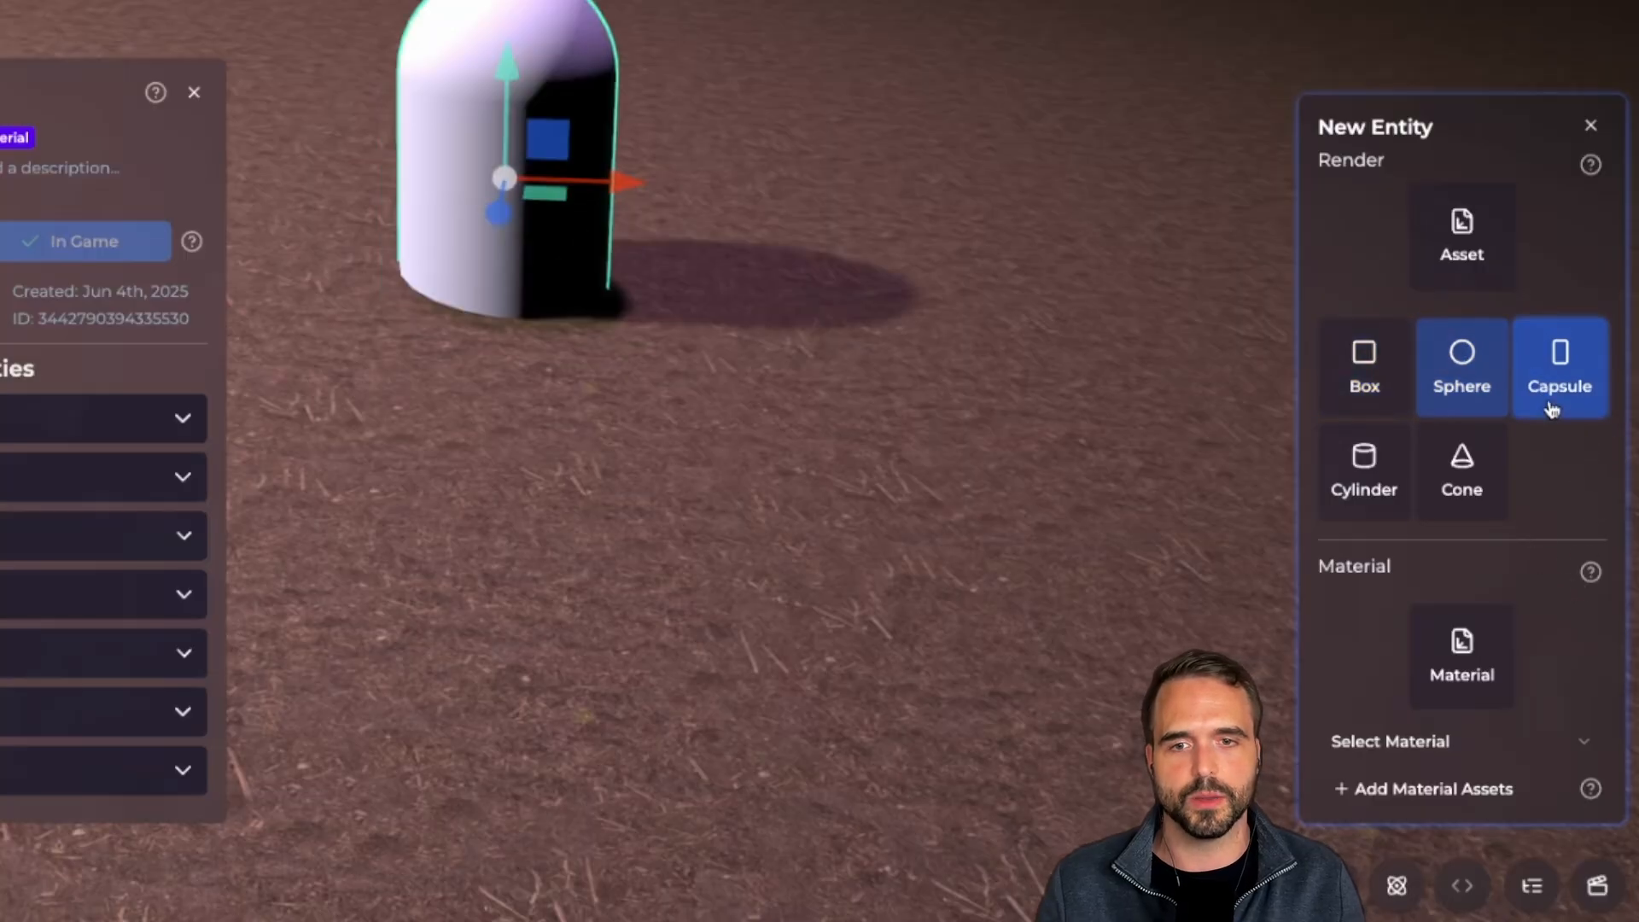
click(1474, 759)
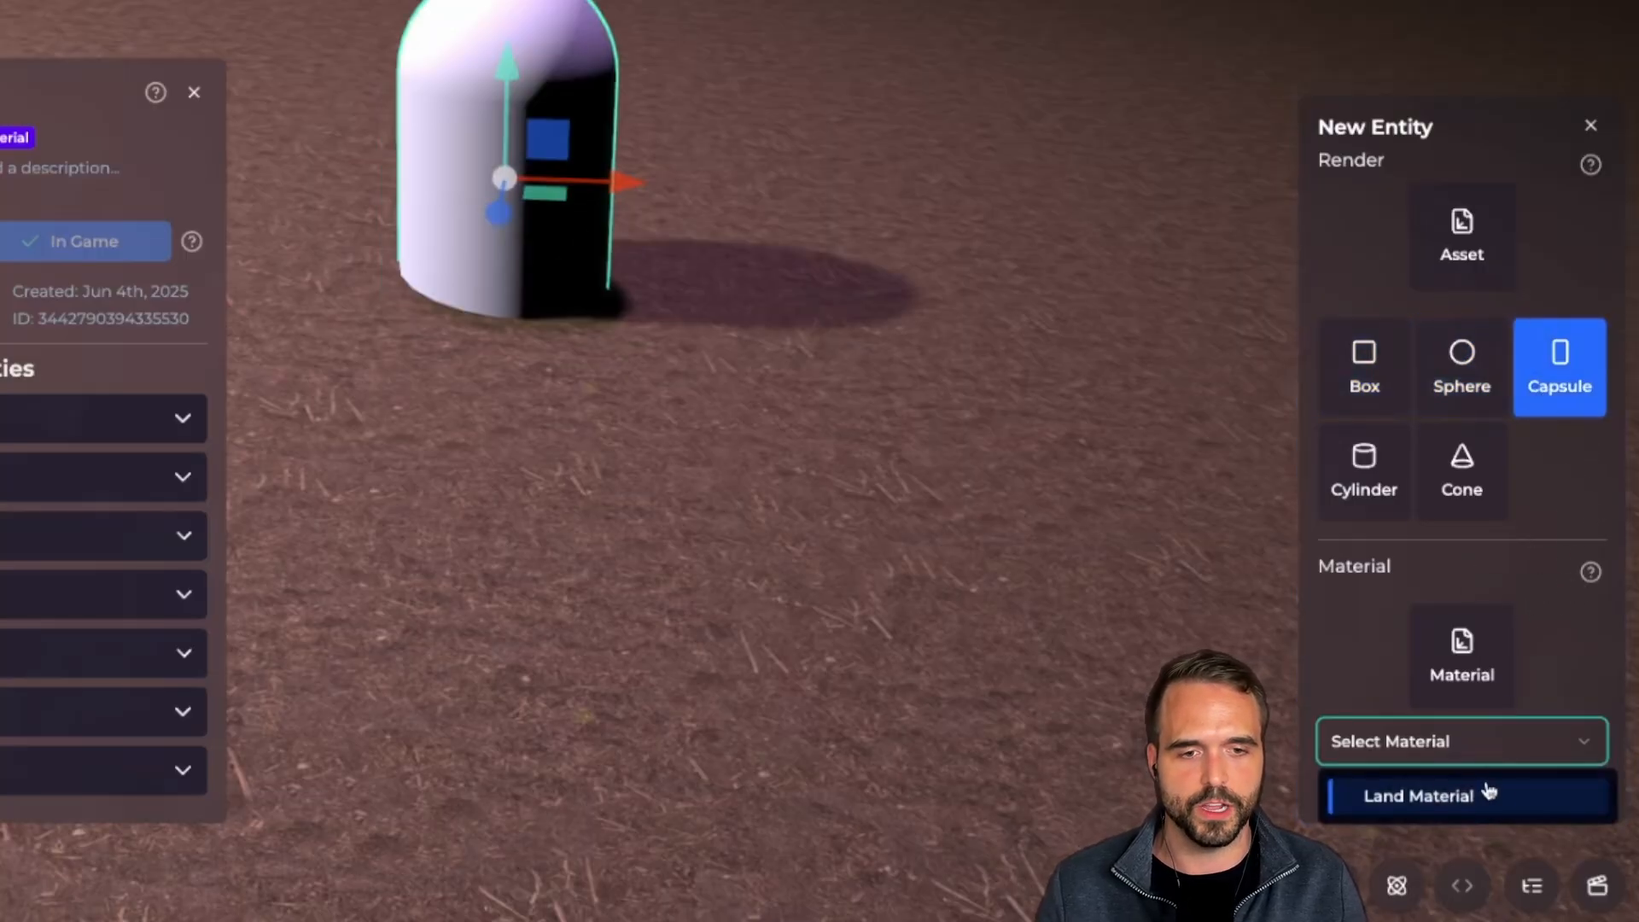
click(1489, 794)
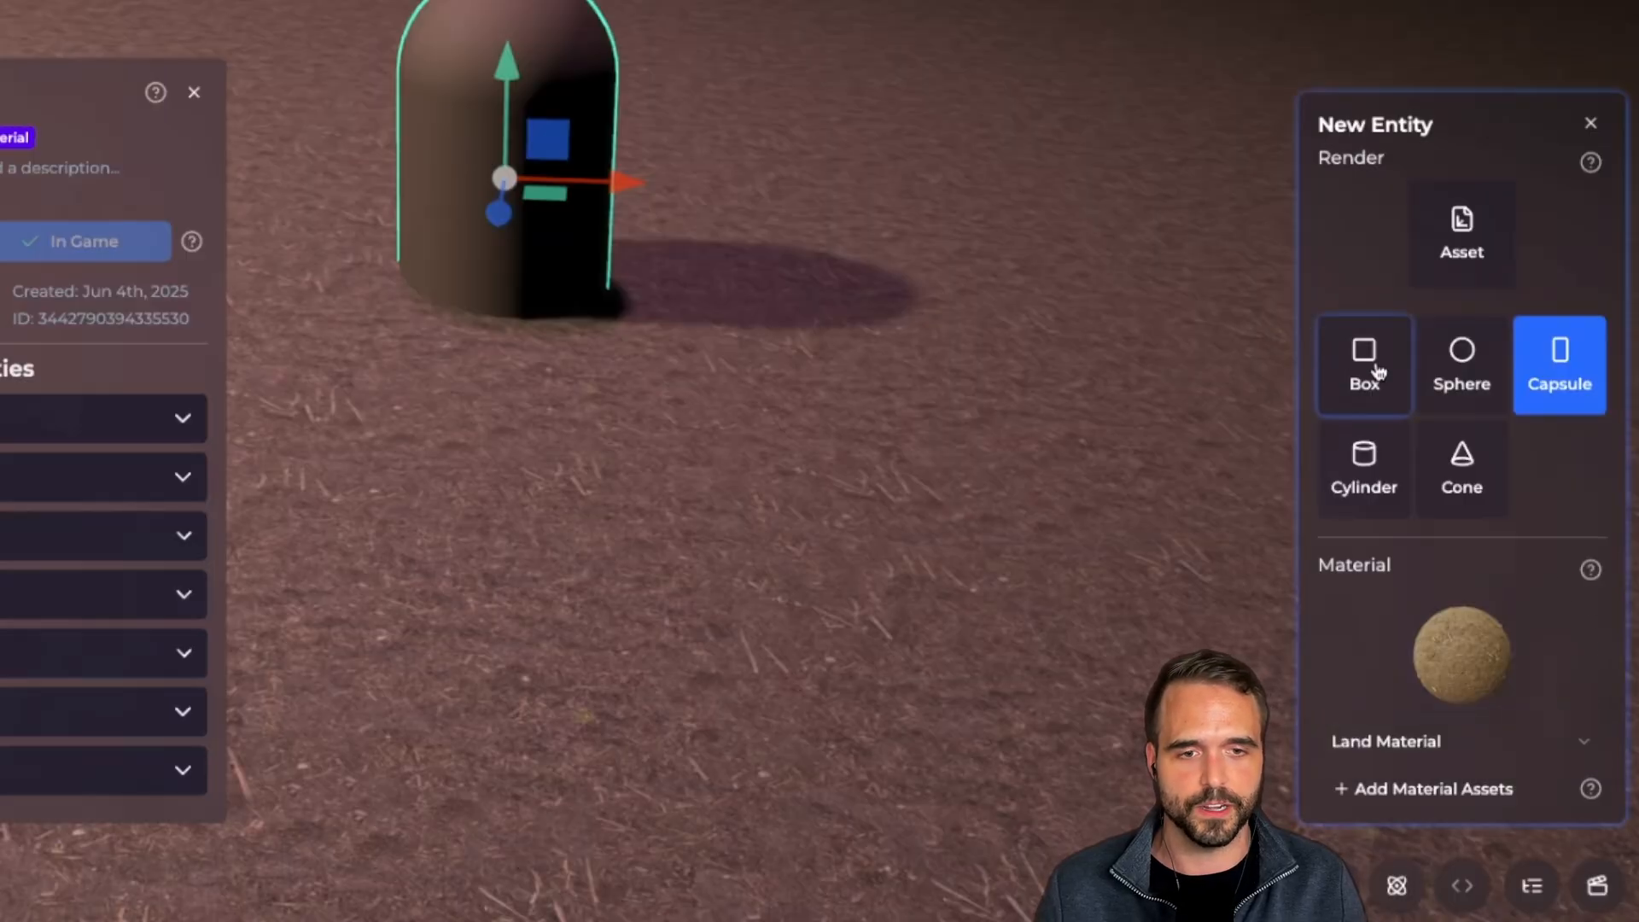
Change the entity to a cylinder, inspect it from around, and expand the material's colour settings
click(1364, 470)
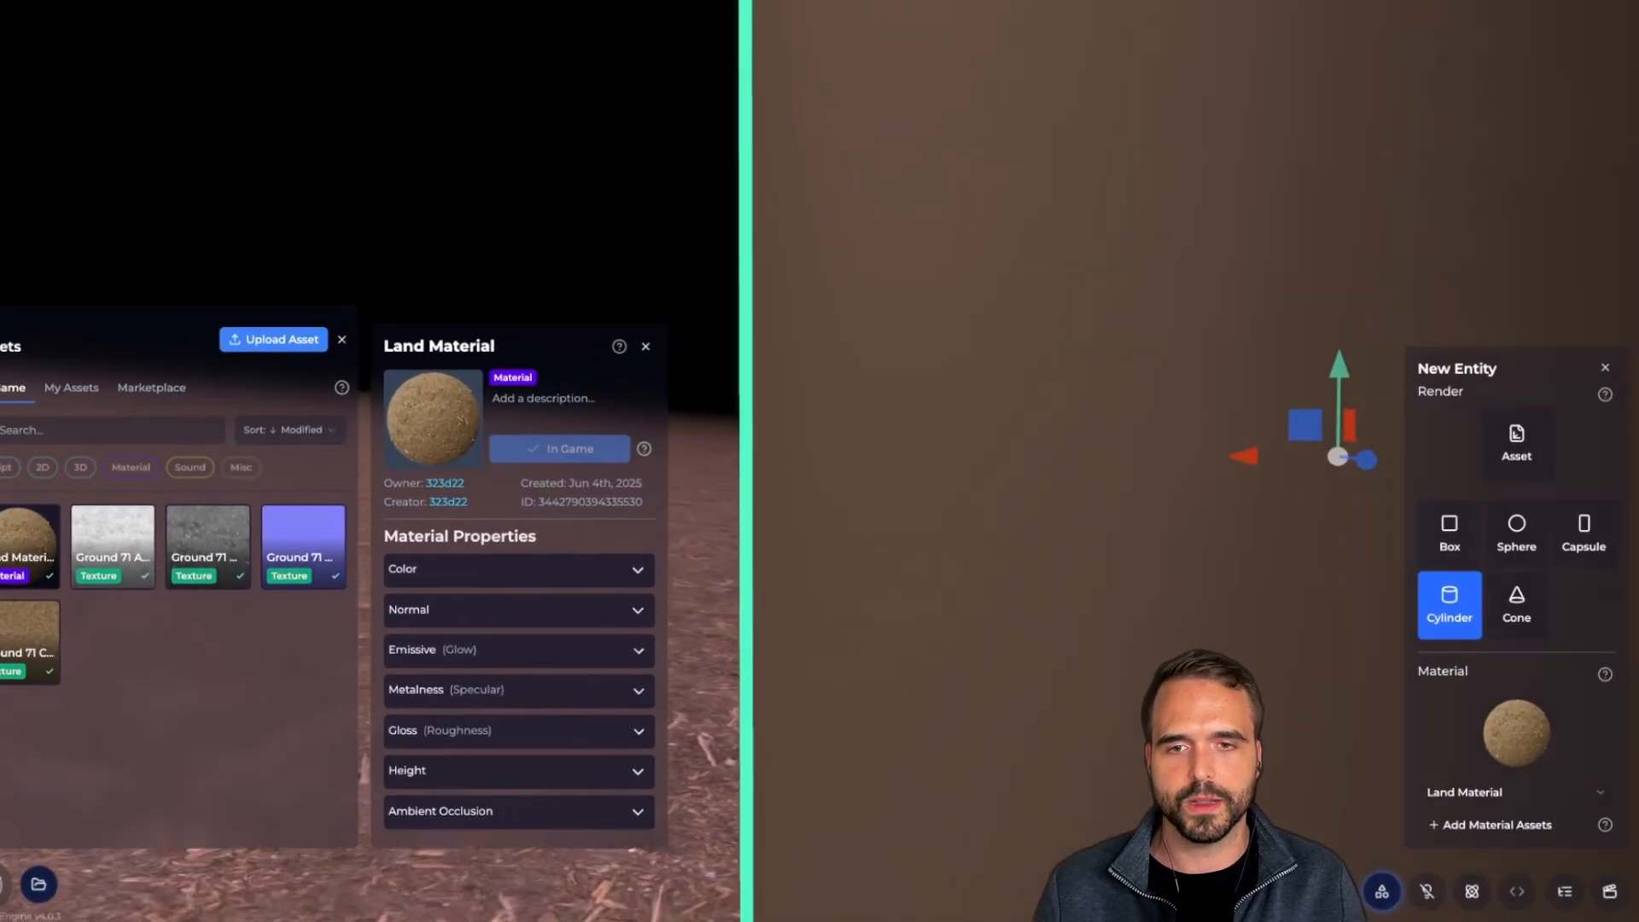
key(s)
key(d)
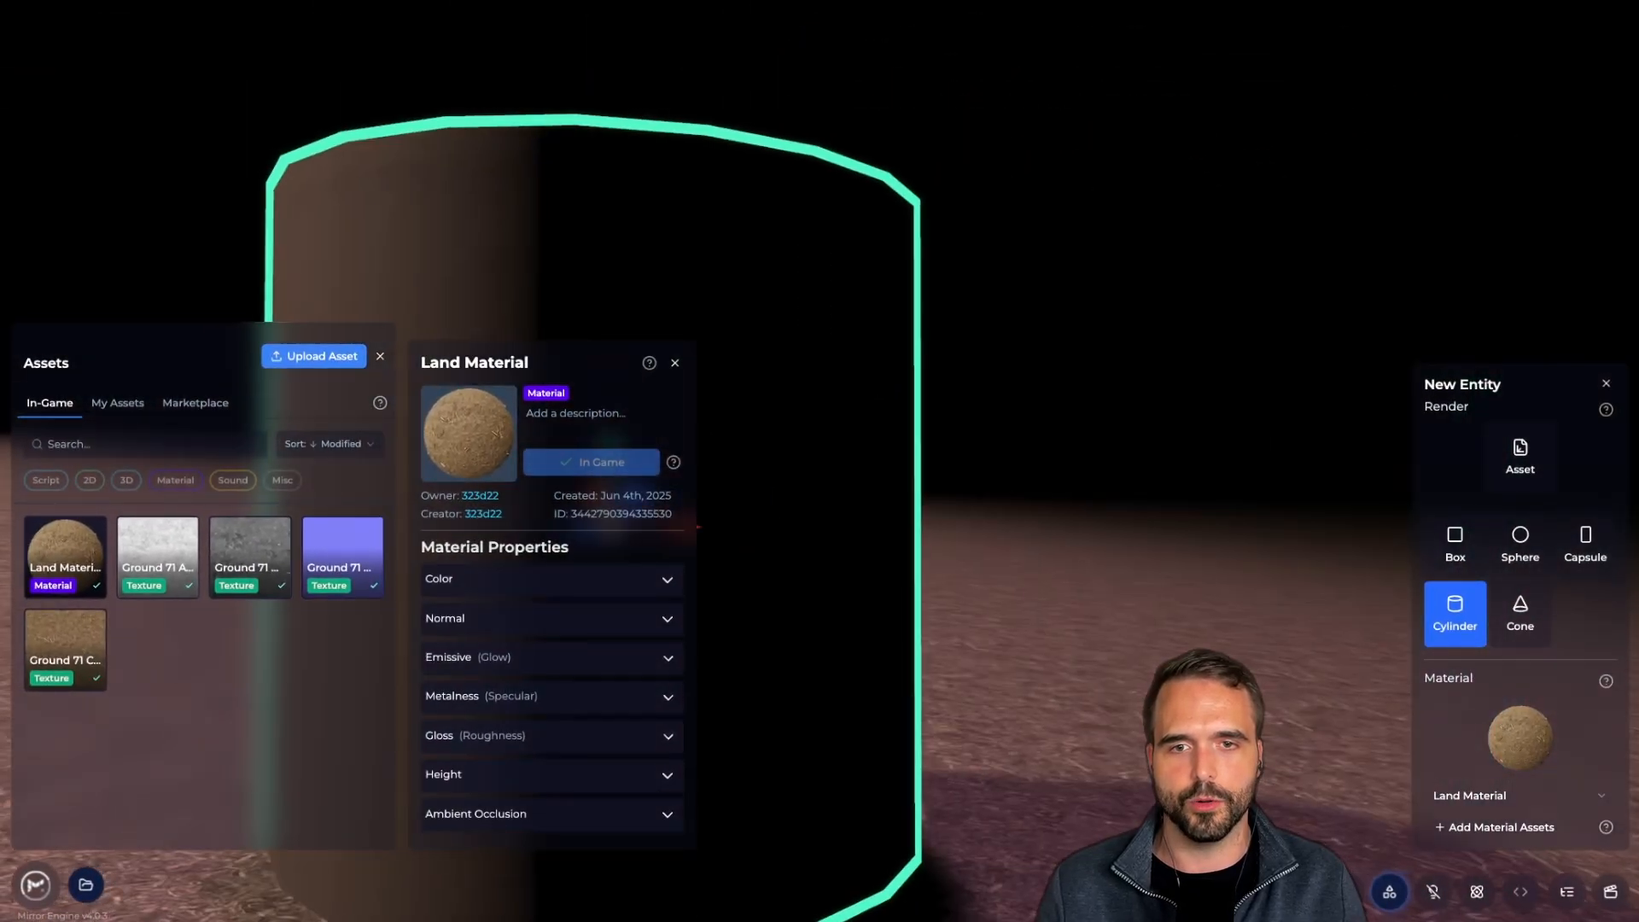
key(a)
right_drag(933, 384, 896, 384)
scroll(931, 385, up, 5)
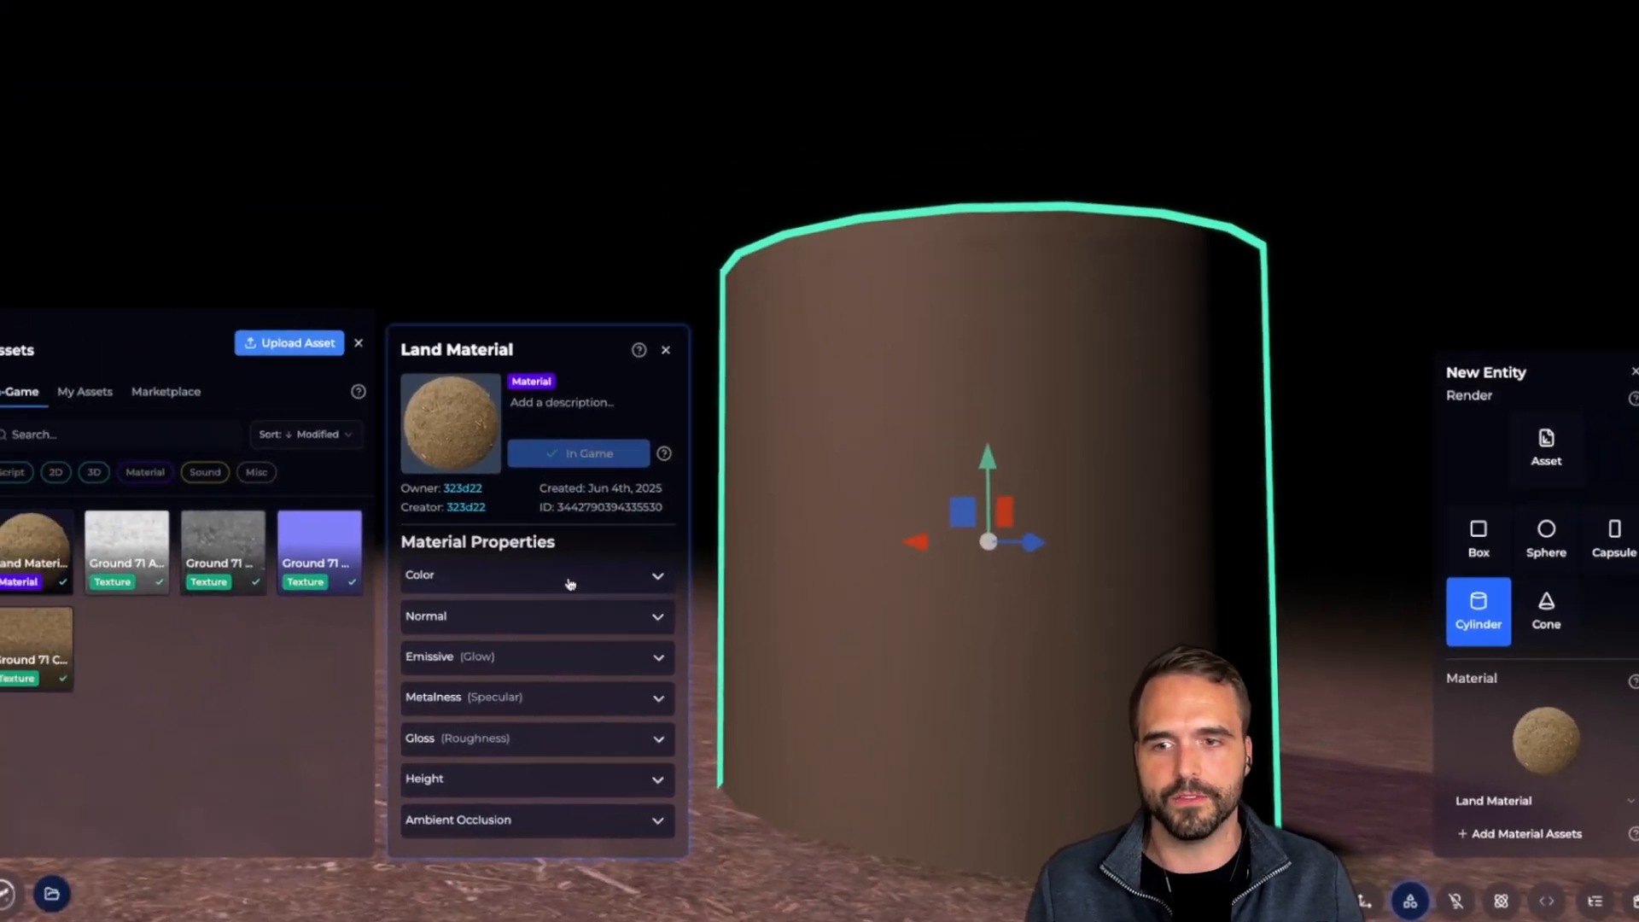
click(566, 579)
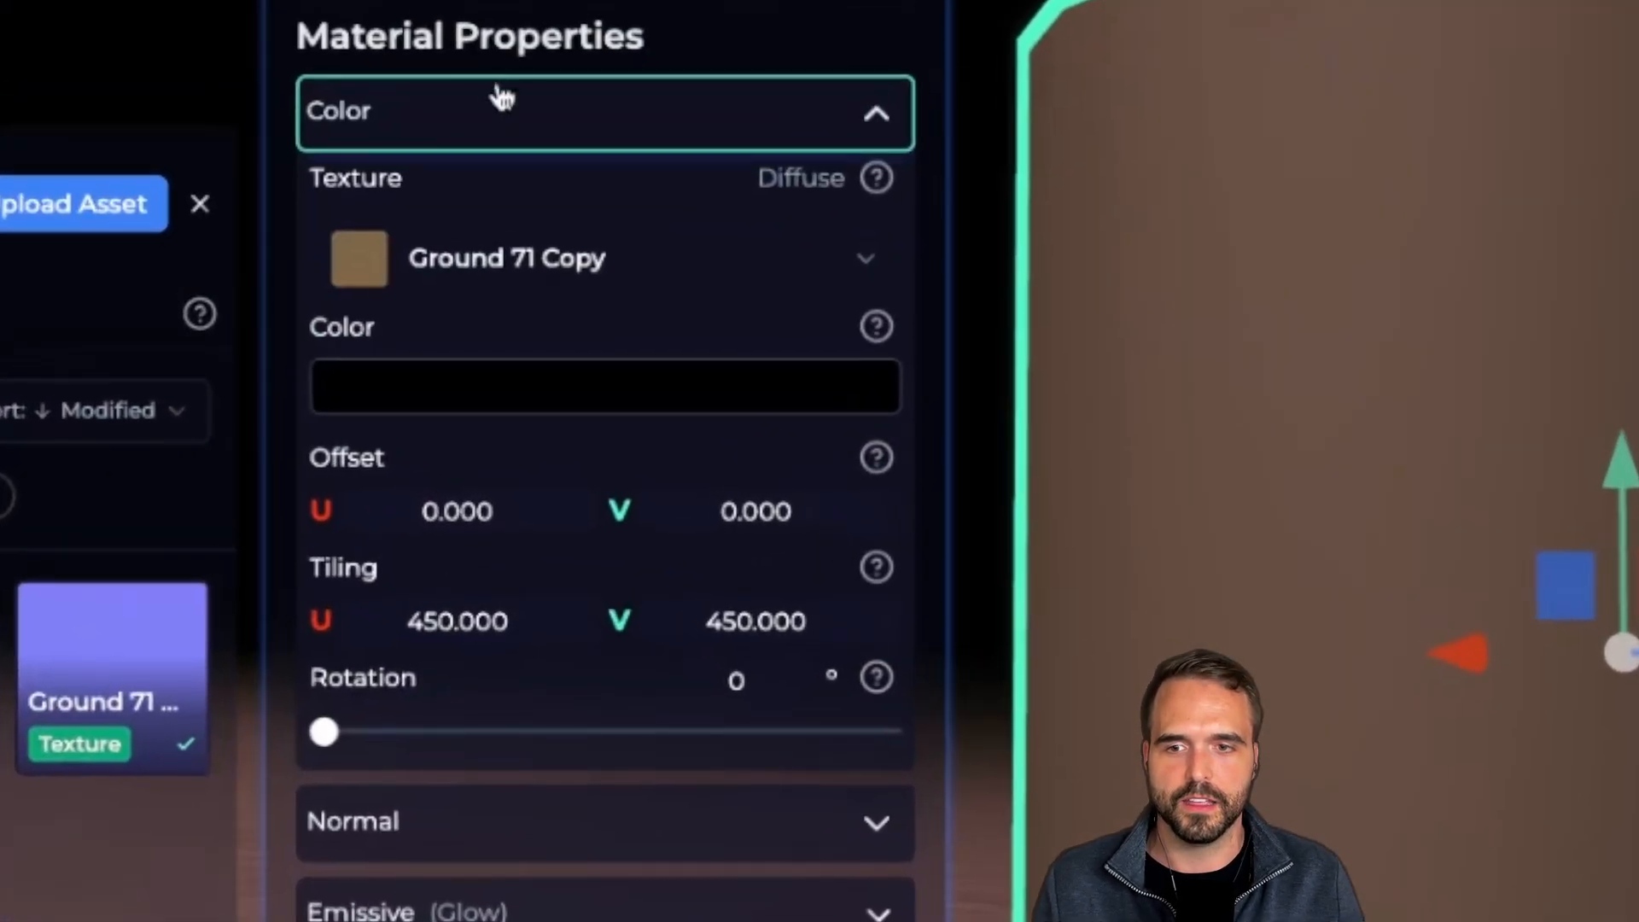
Check the colour texture list, keeping Ground 71 Copy, and show the cylinder's position, rotation and scale
click(565, 281)
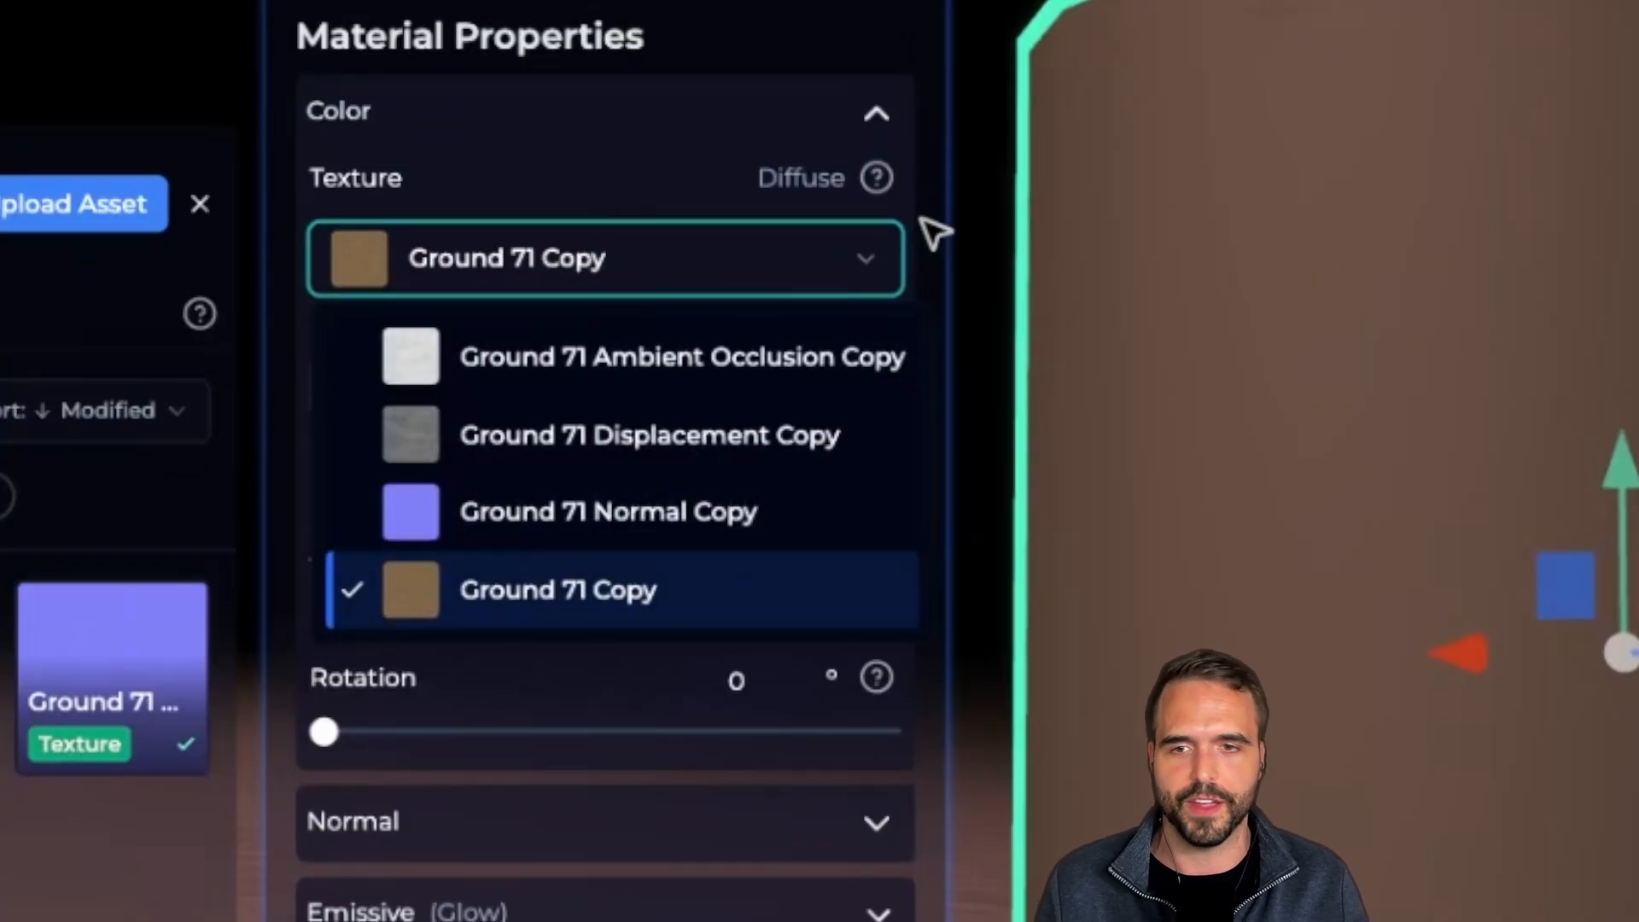
click(947, 229)
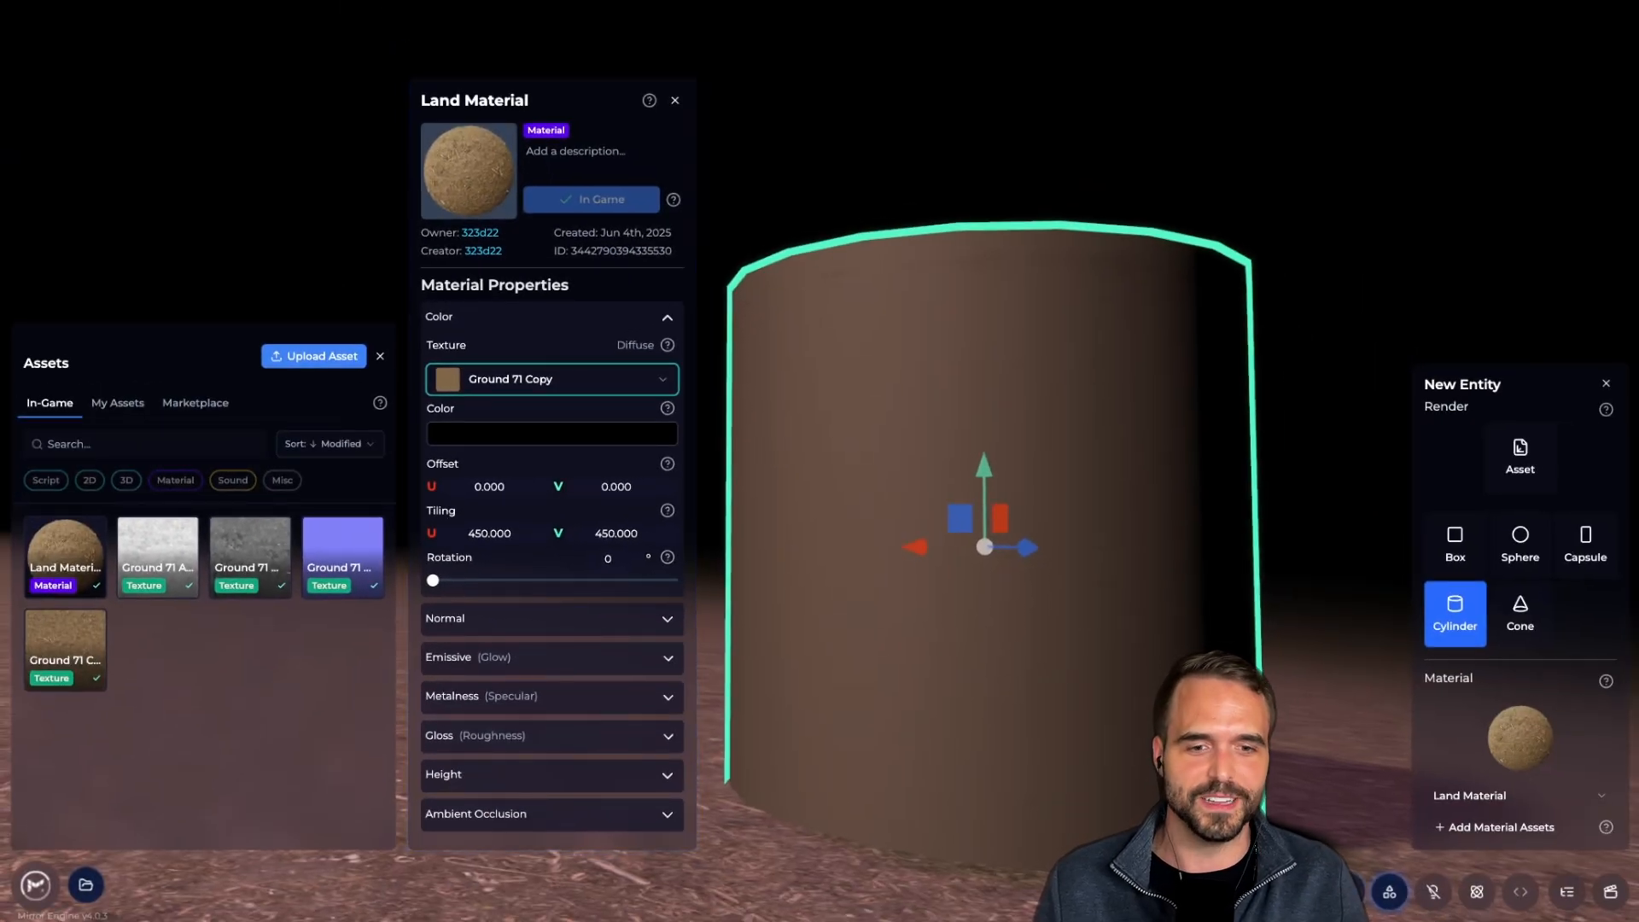
click(1345, 892)
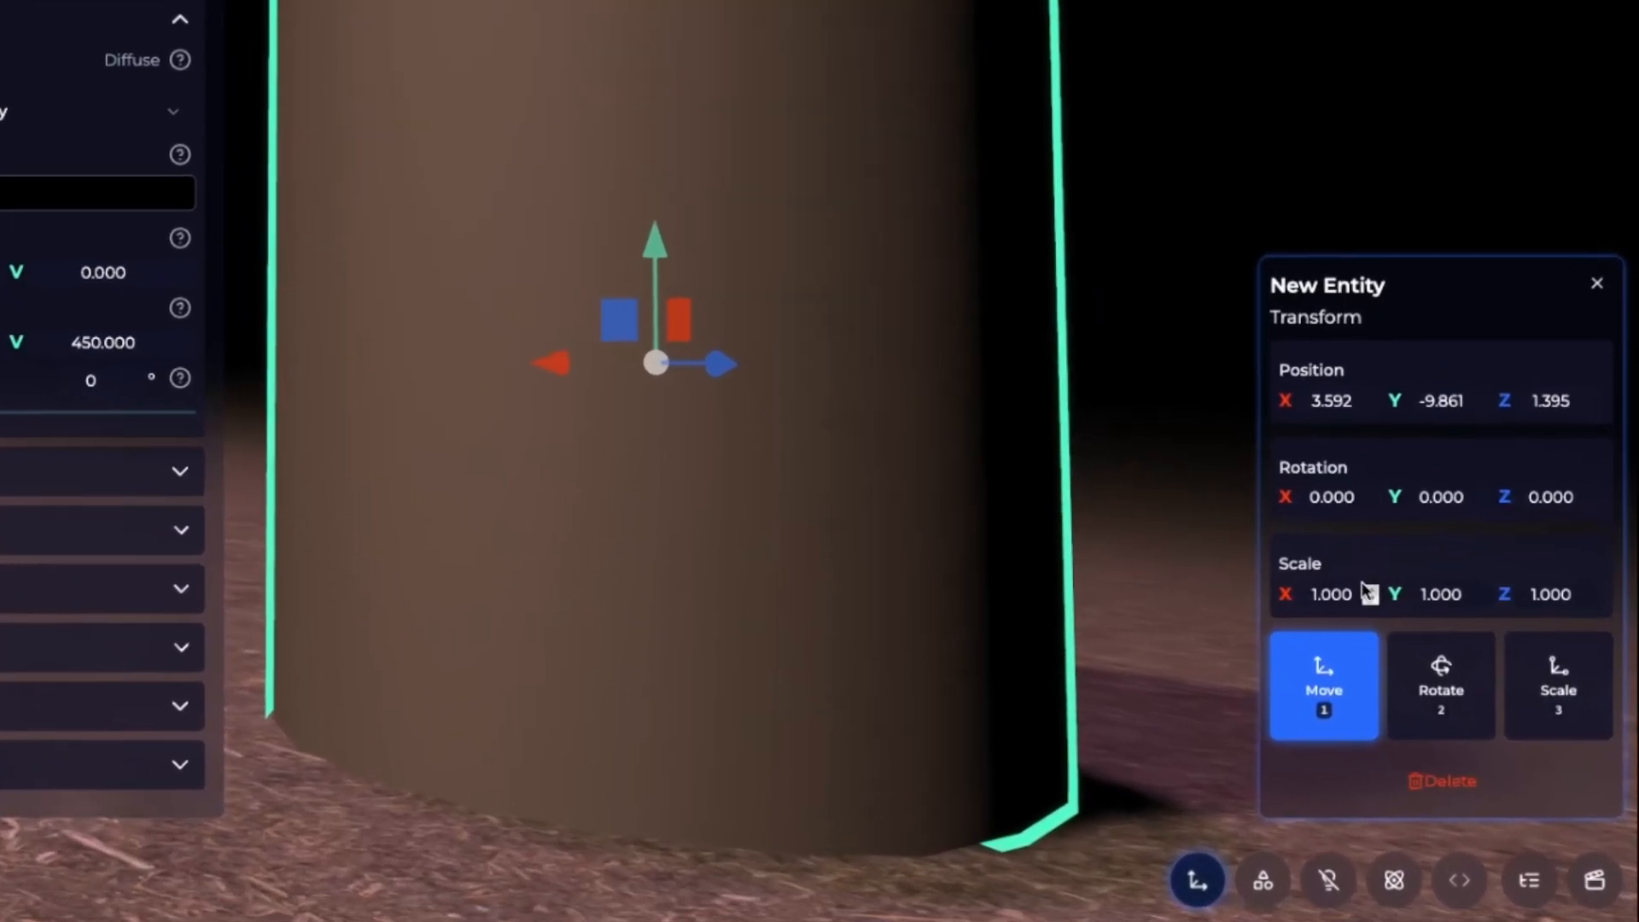
Adjust the cylinder's X, Y and Z position toward about 3.8, -9.8 and 1
click(1335, 390)
scroll(1335, 390, up, 6)
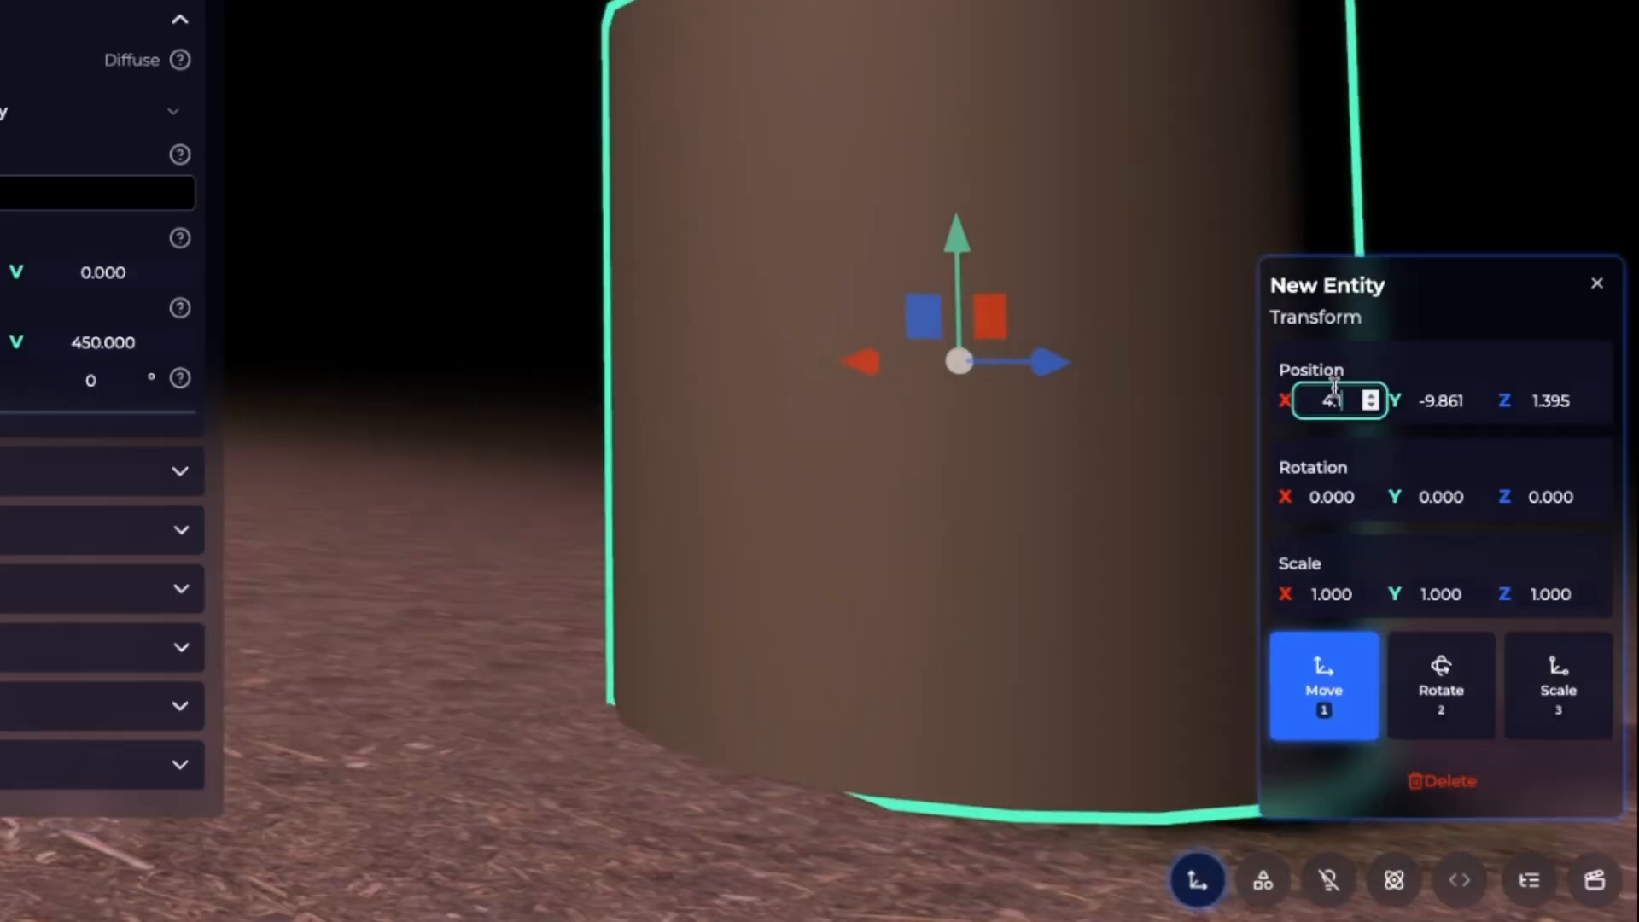
scroll(1335, 390, down, 5)
click(1433, 395)
scroll(1433, 395, up, 7)
scroll(1434, 395, down, 7)
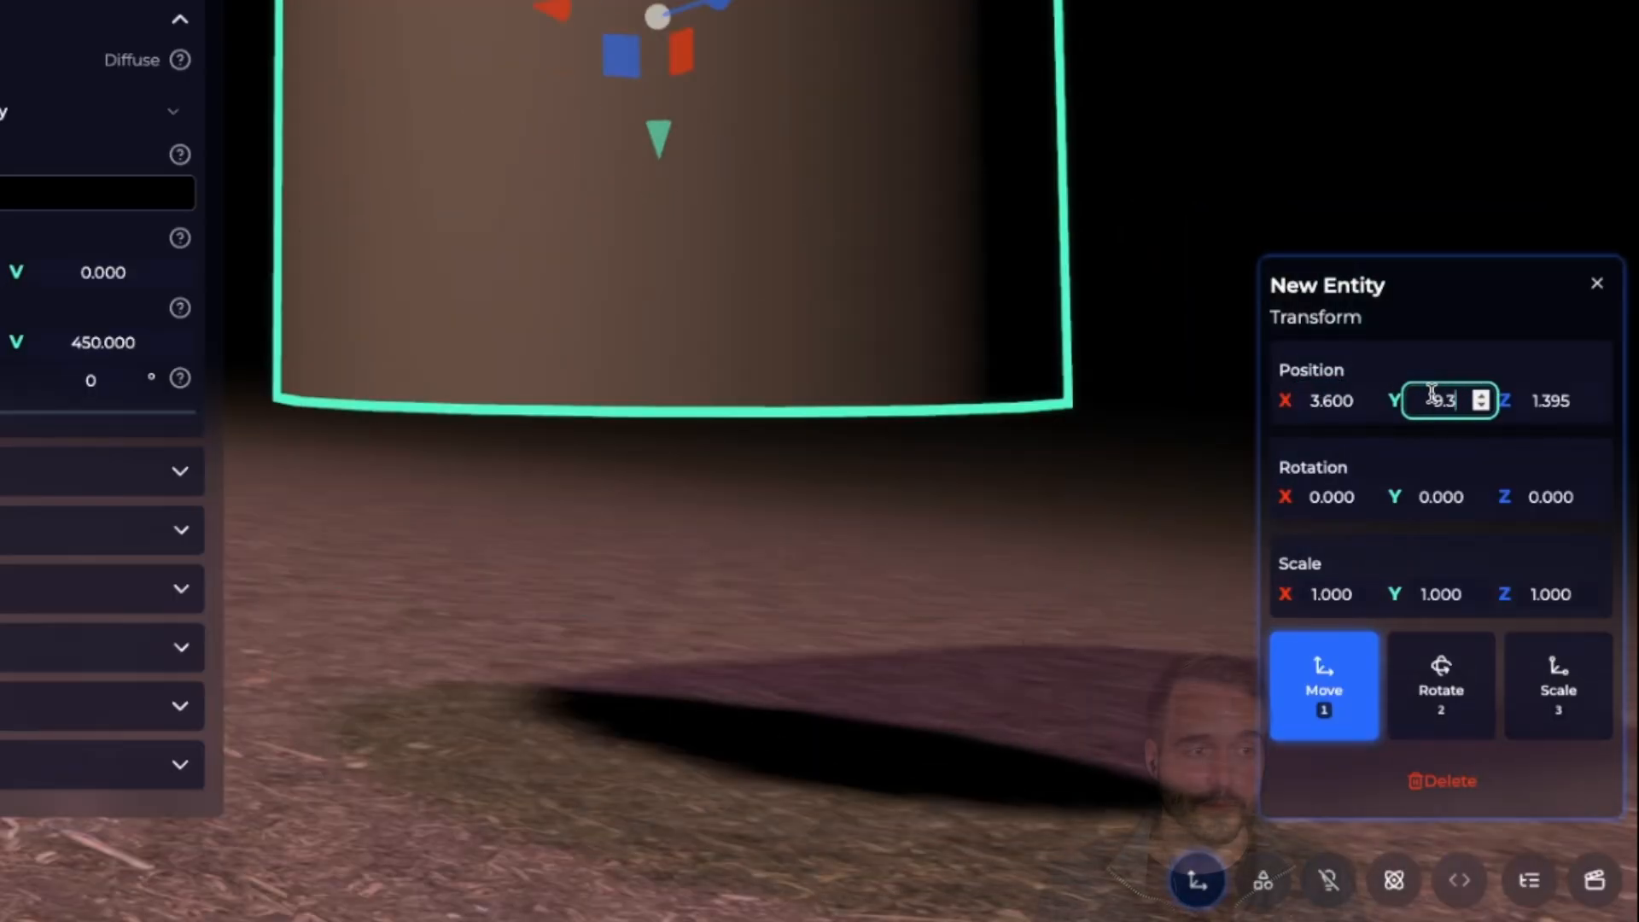
click(1532, 386)
click(1546, 393)
scroll(1546, 393, up, 3)
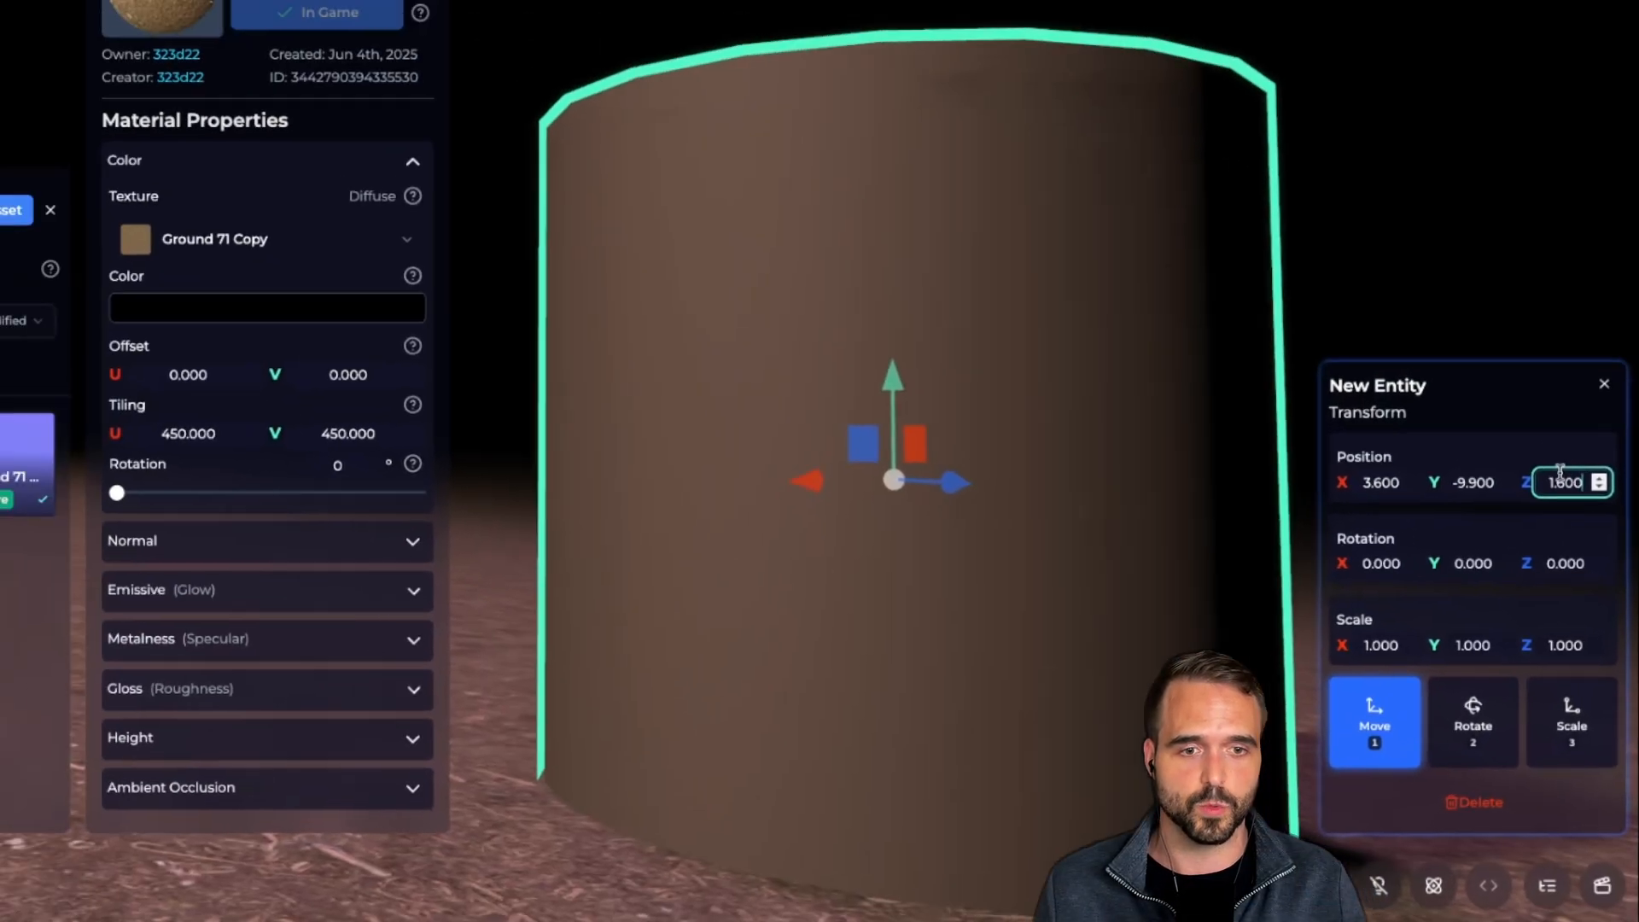
scroll(1546, 394, down, 6)
Rotate the cylinder 33° on Y and 36° on X, then fine-tune its X and Y position
click(1431, 495)
text(33)
click(1435, 636)
text(36)
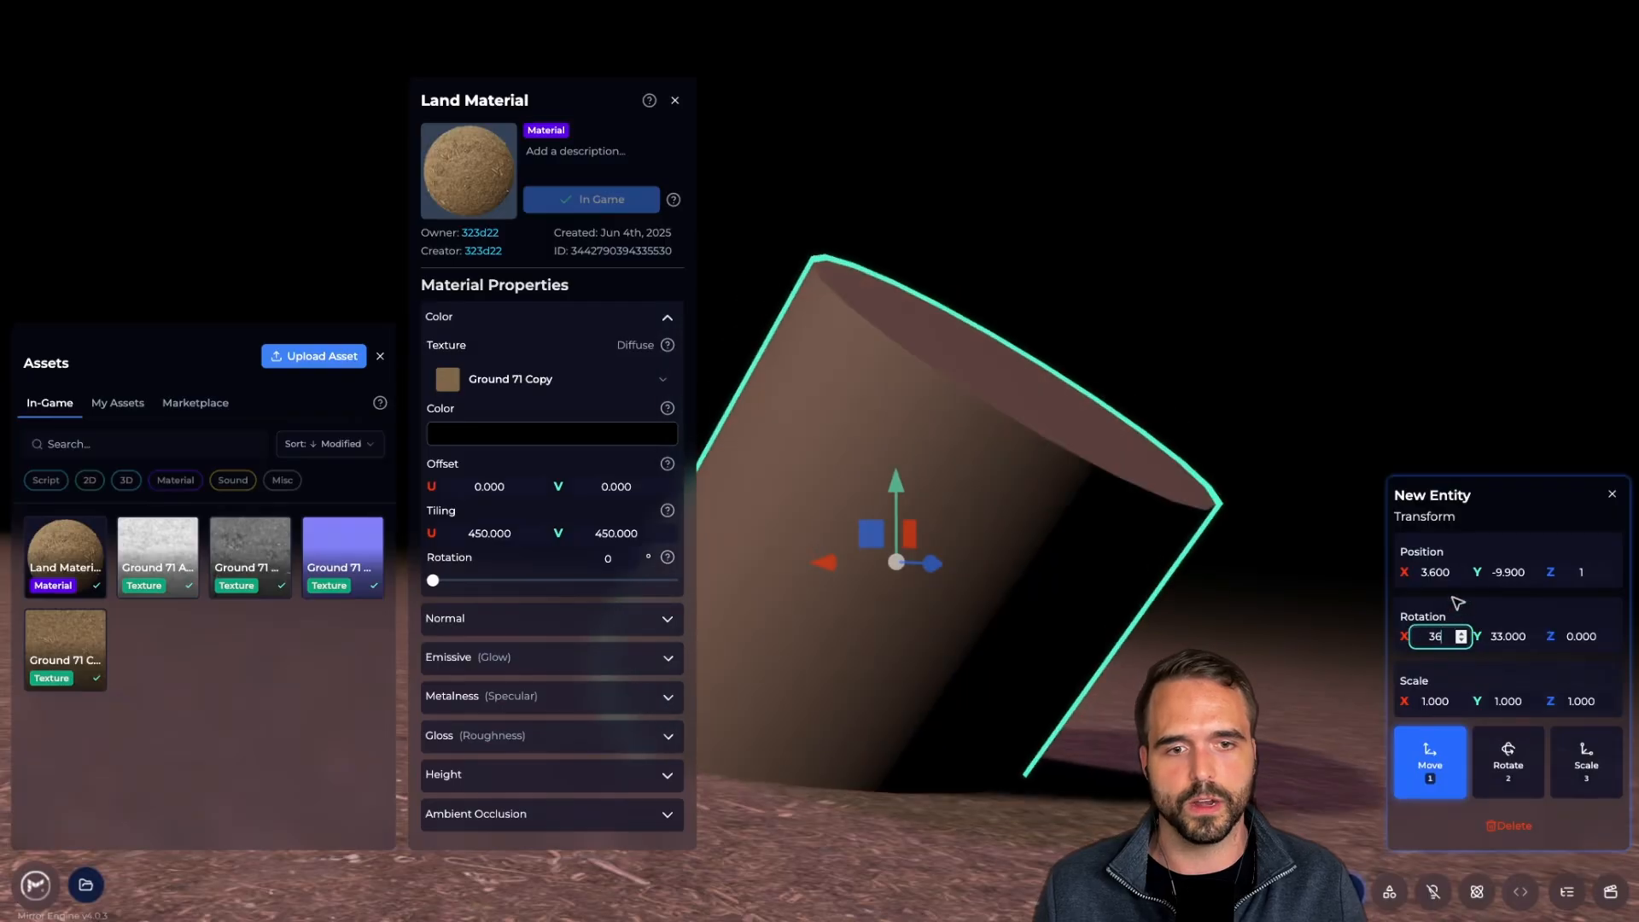
click(1430, 572)
scroll(1430, 572, up, 2)
click(1509, 573)
scroll(1510, 573, up, 2)
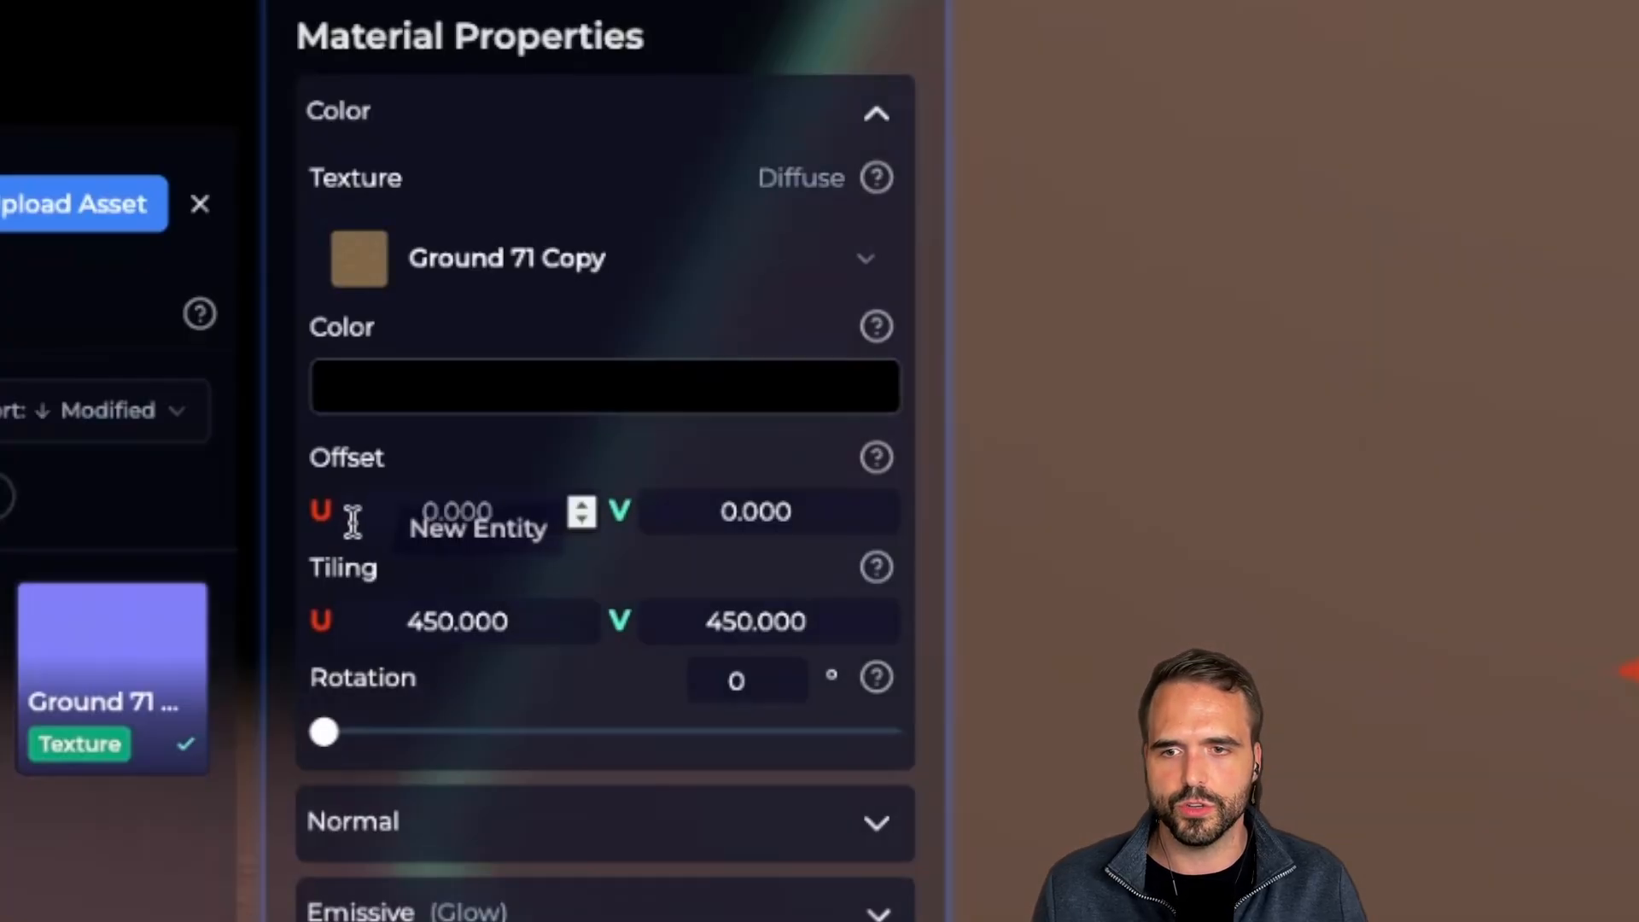
Set Land Material's Tiling U and V to 1, then circle the camera around the box to inspect it
click(450, 630)
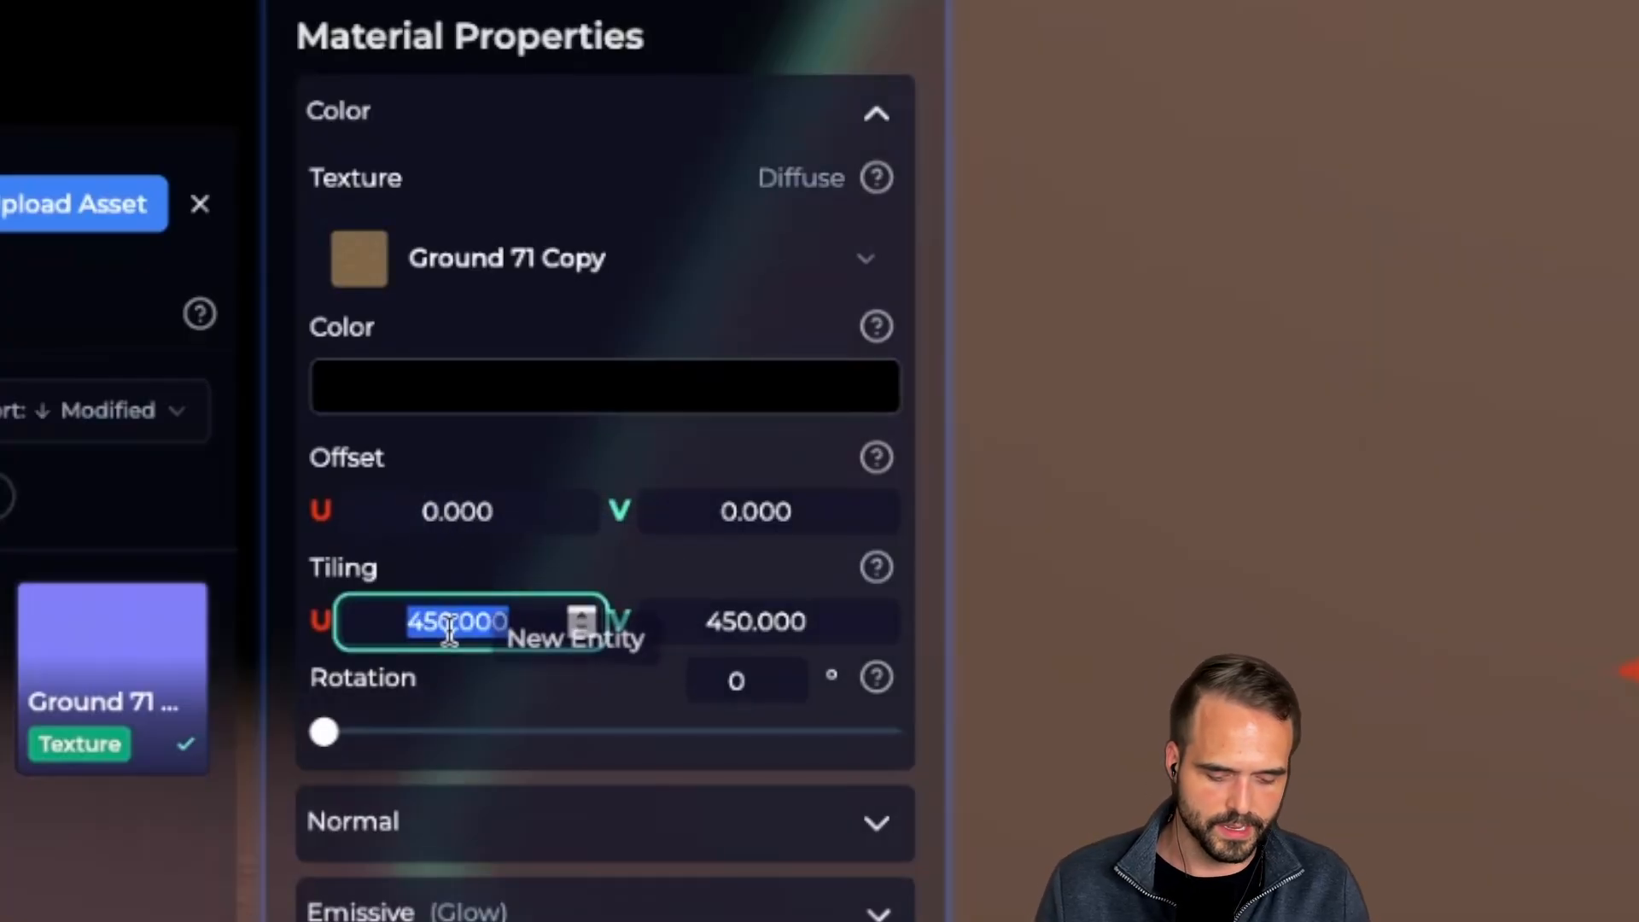
text(1)
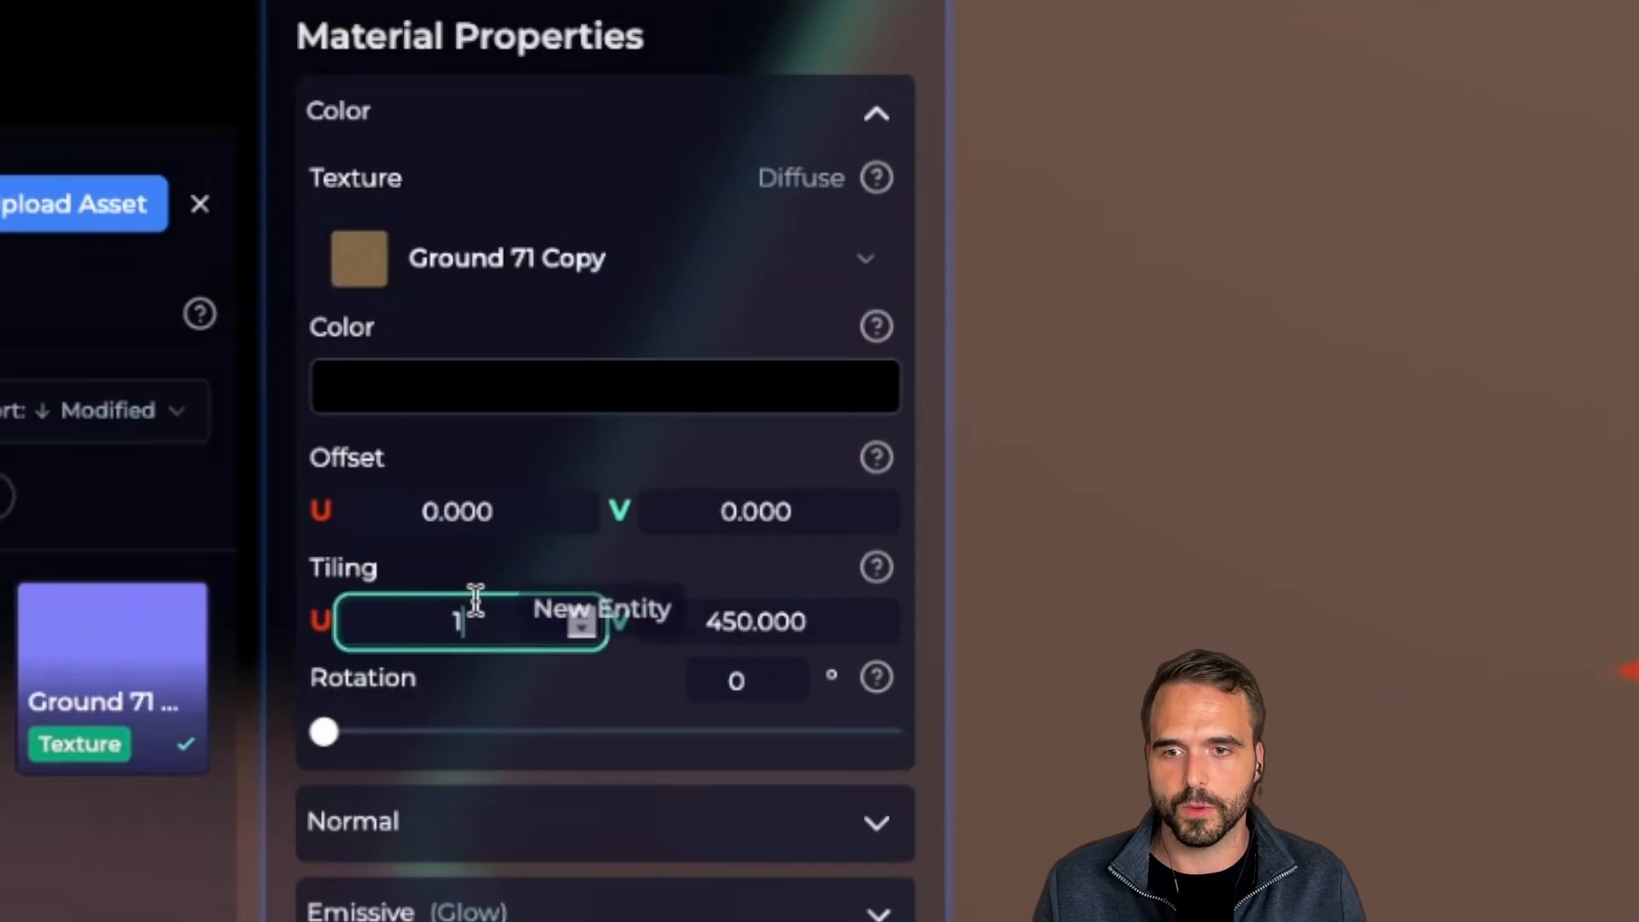
click(751, 620)
text(1)
key(s)
right_drag(951, 631, 964, 700)
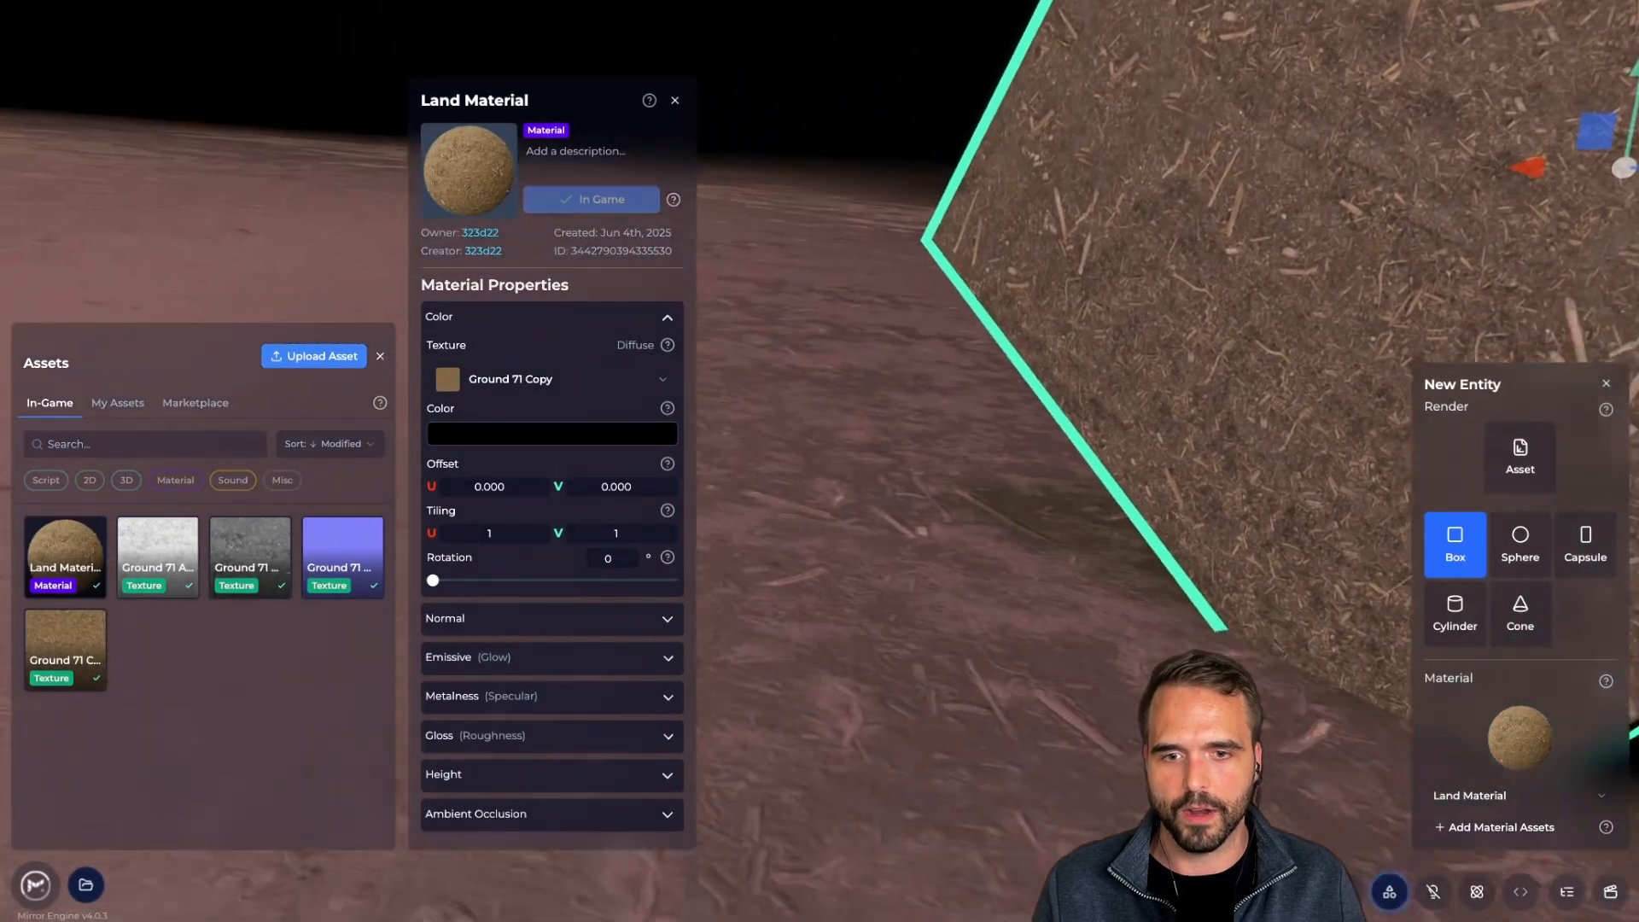
key(s)
right_drag(901, 598, 947, 580)
key(w)
key(w)
key(d)
key(a)
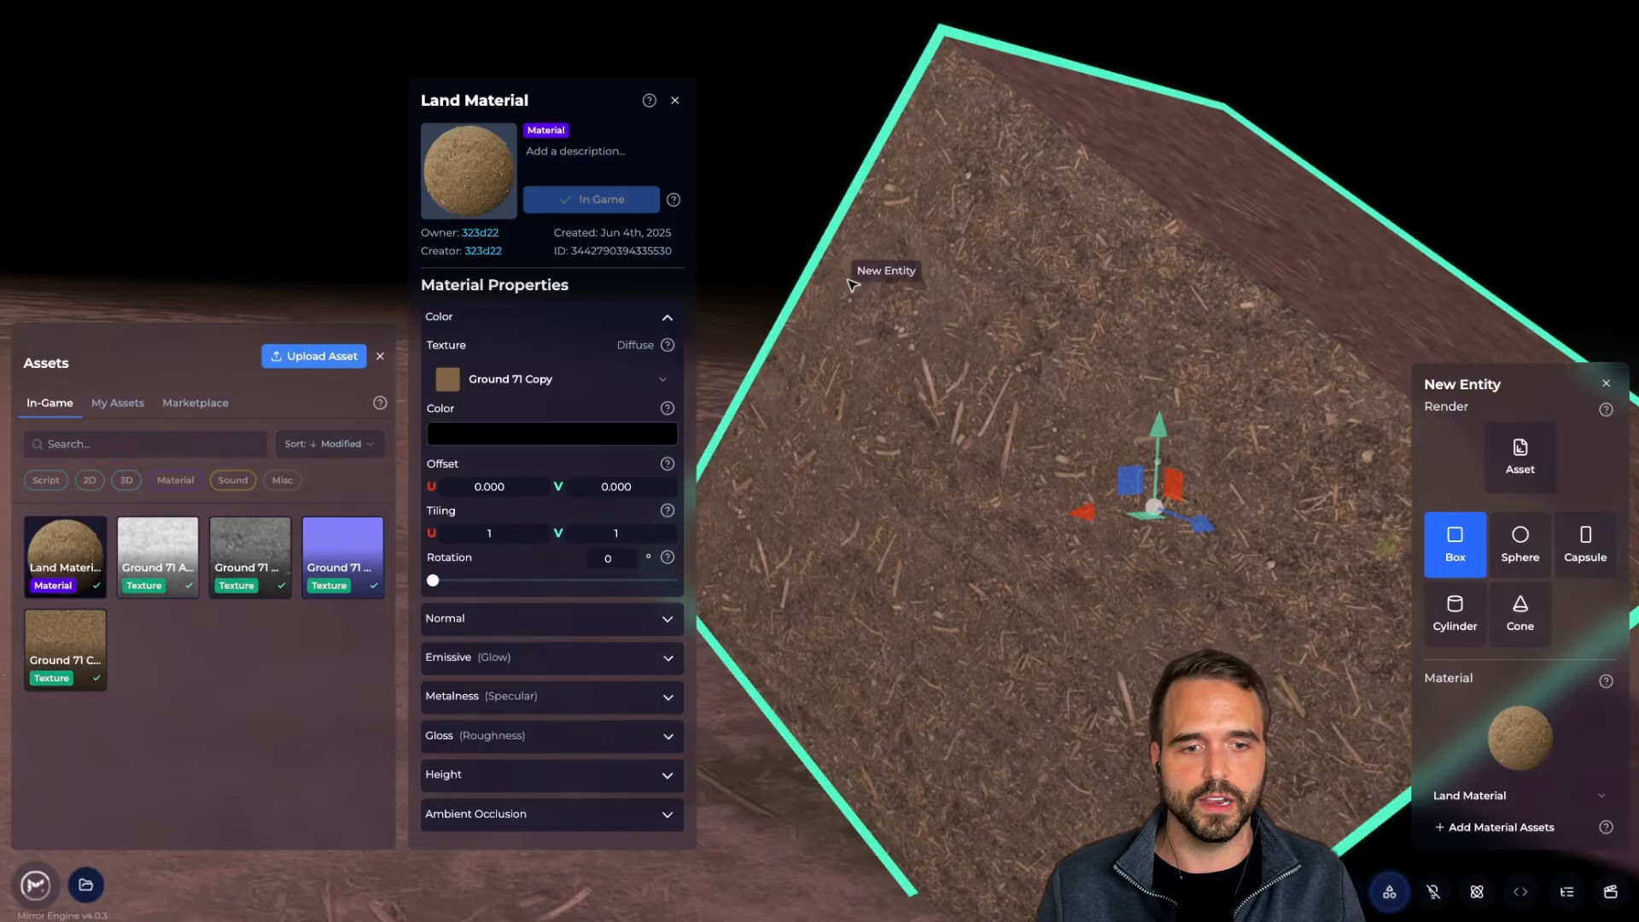
Rename New Entity to 'Box Example!!!' in the Entities list
click(1581, 900)
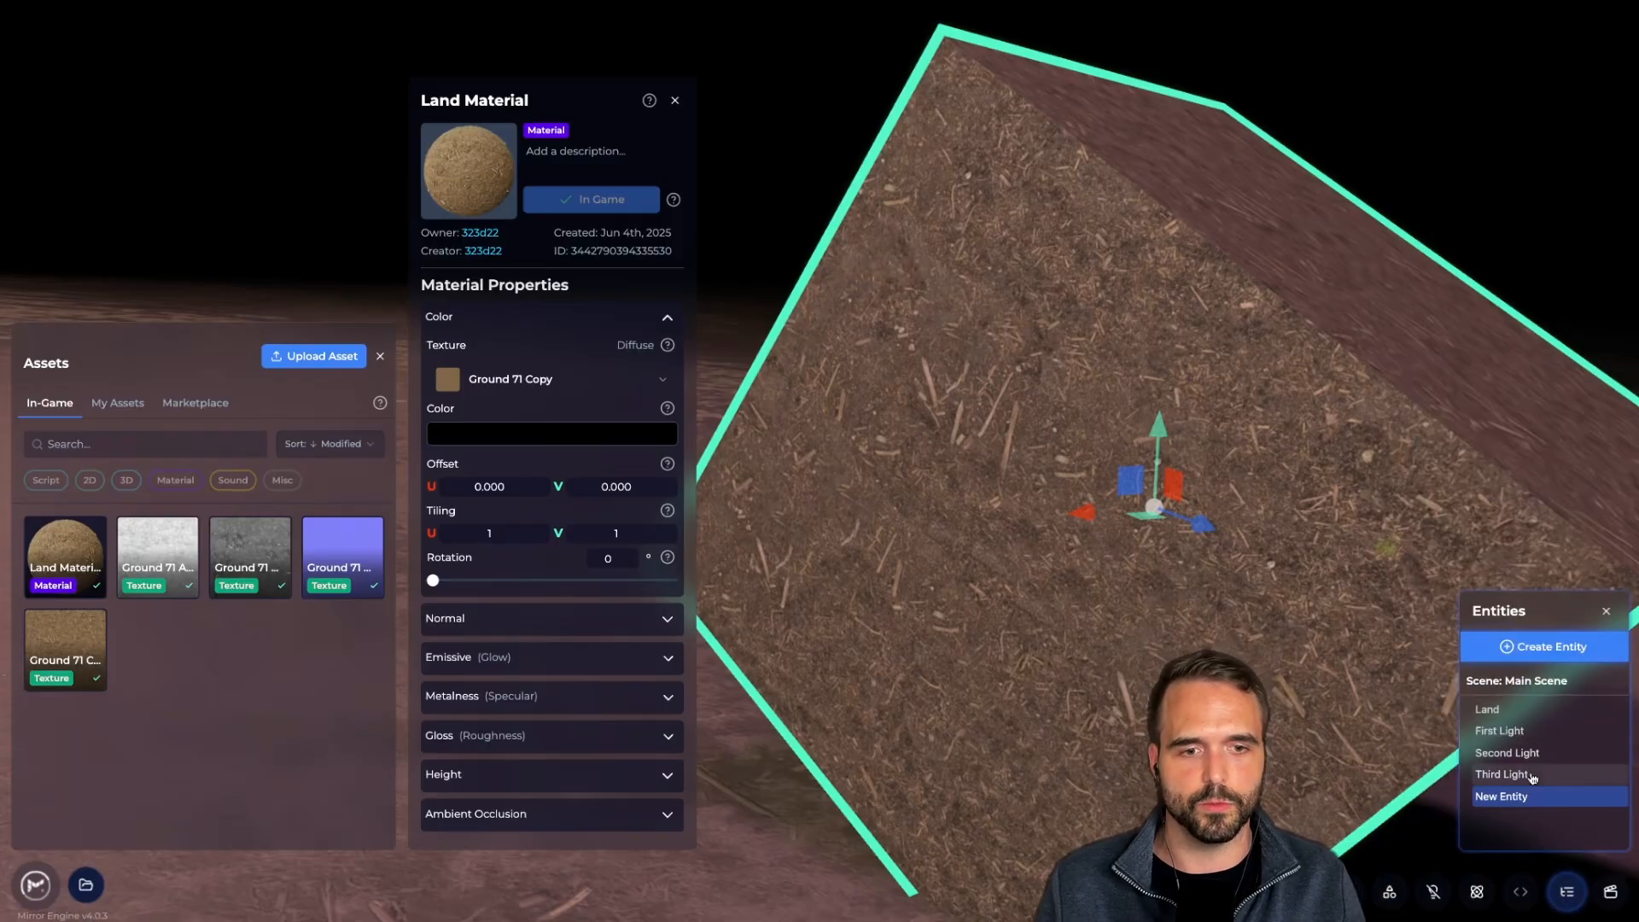
double_click(1502, 795)
text(Box Example)
key(Return)
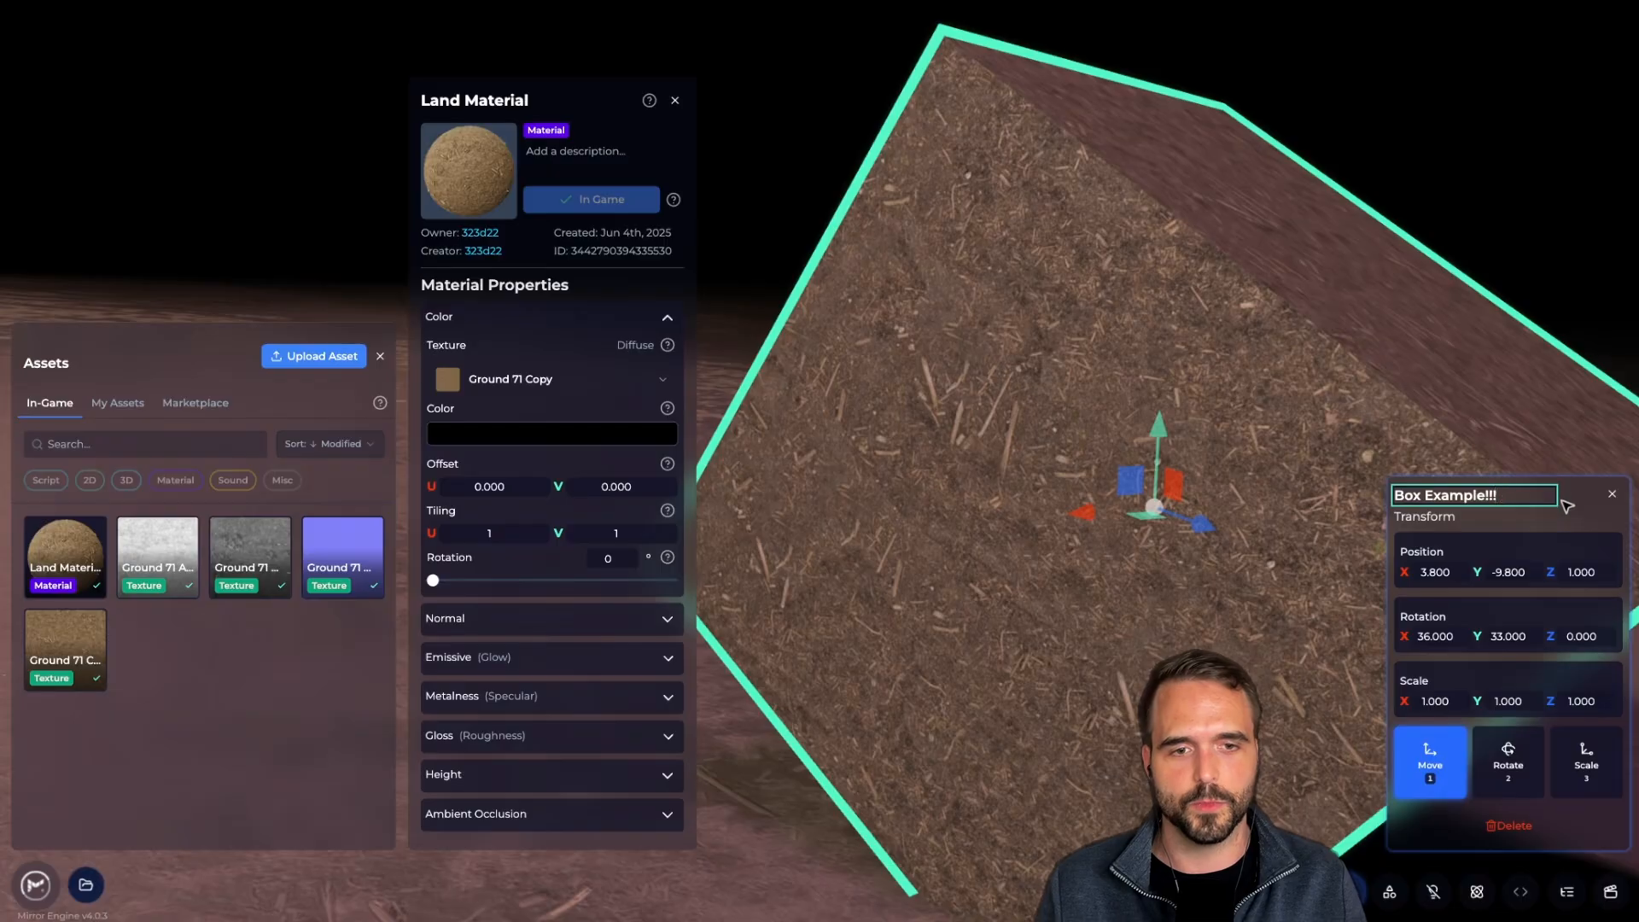
click(1539, 514)
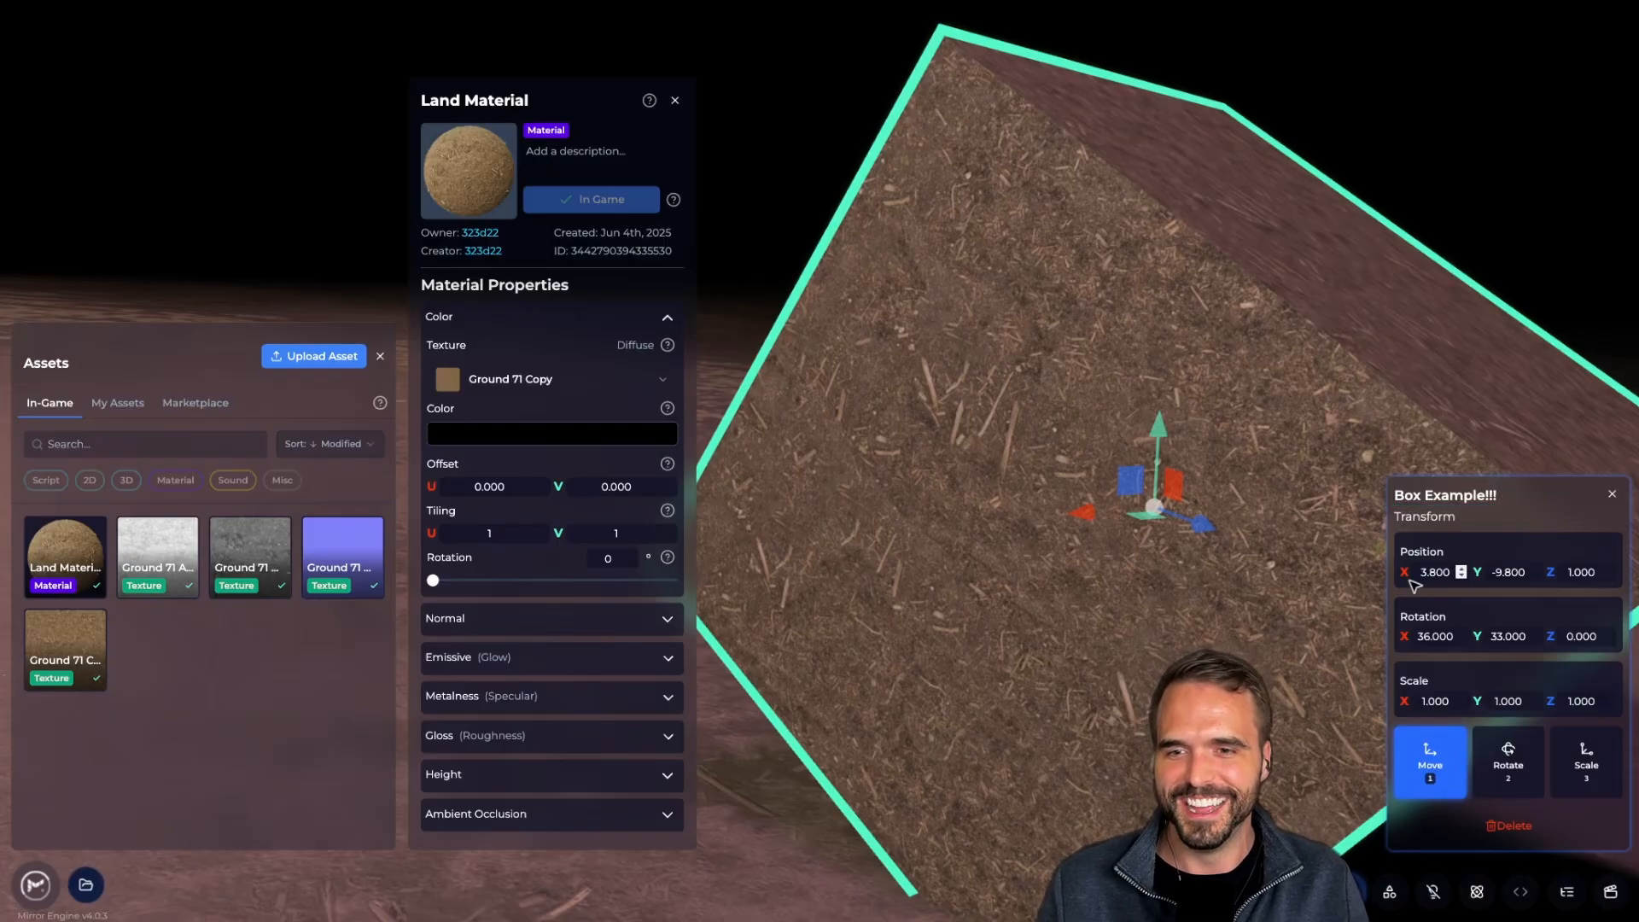
drag(1414, 585, 609, 558)
Enter 10 as the colour texture rotation, then step it with arrow keys until it reads 4°
double_click(613, 561)
text(10)
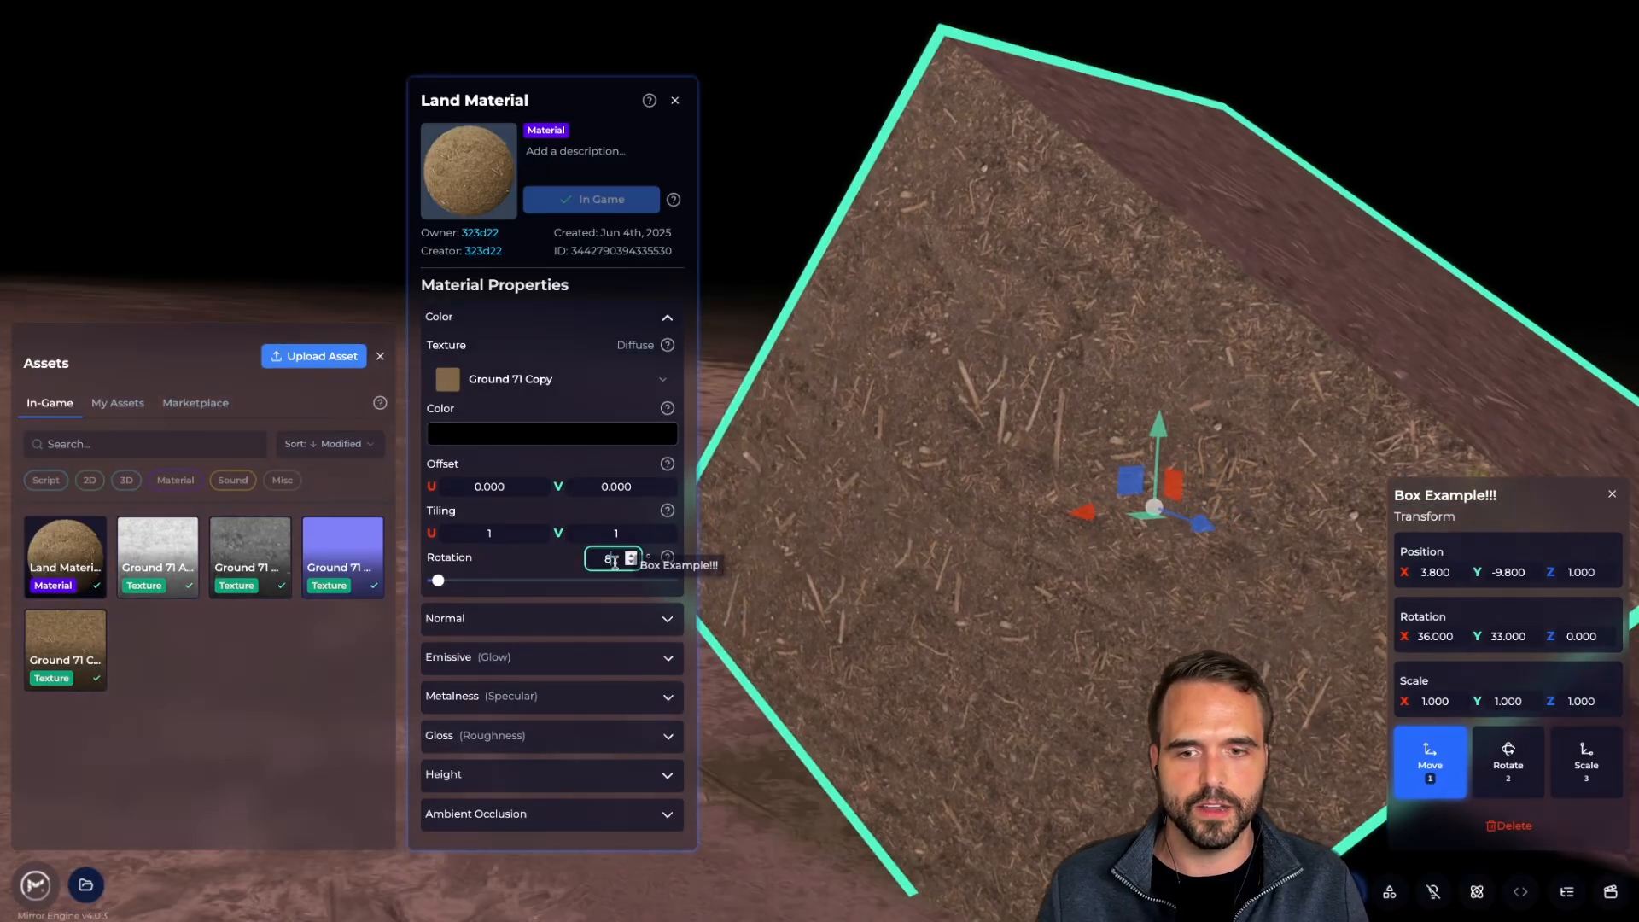
key(Up)
key(Up)
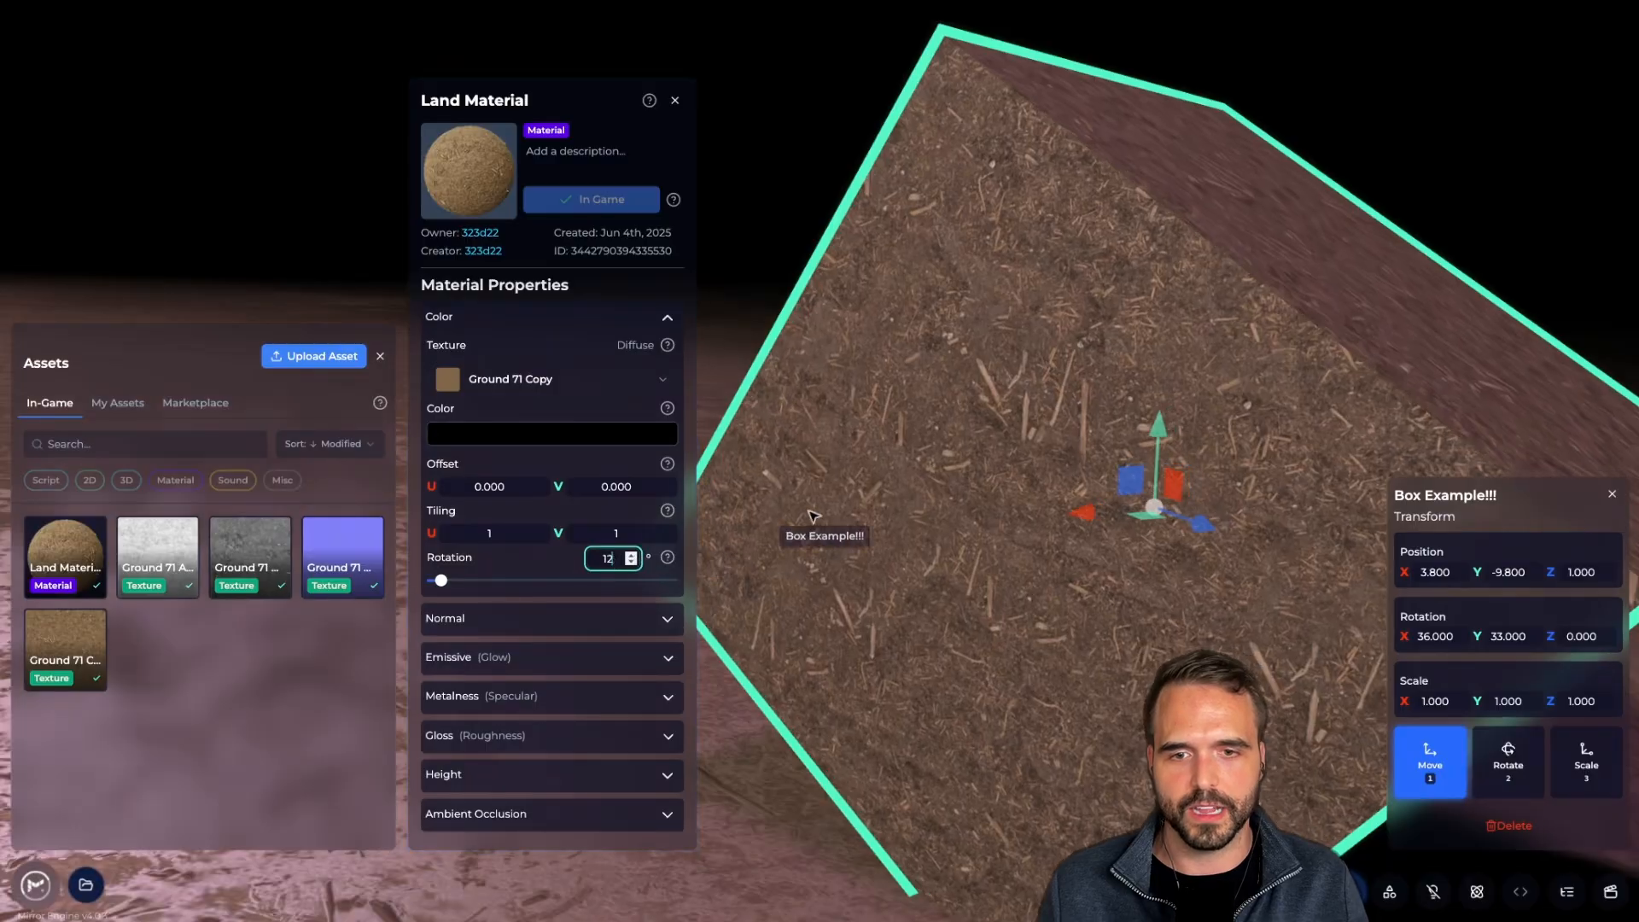
right_drag(820, 500, 858, 490)
key(s)
click(601, 556)
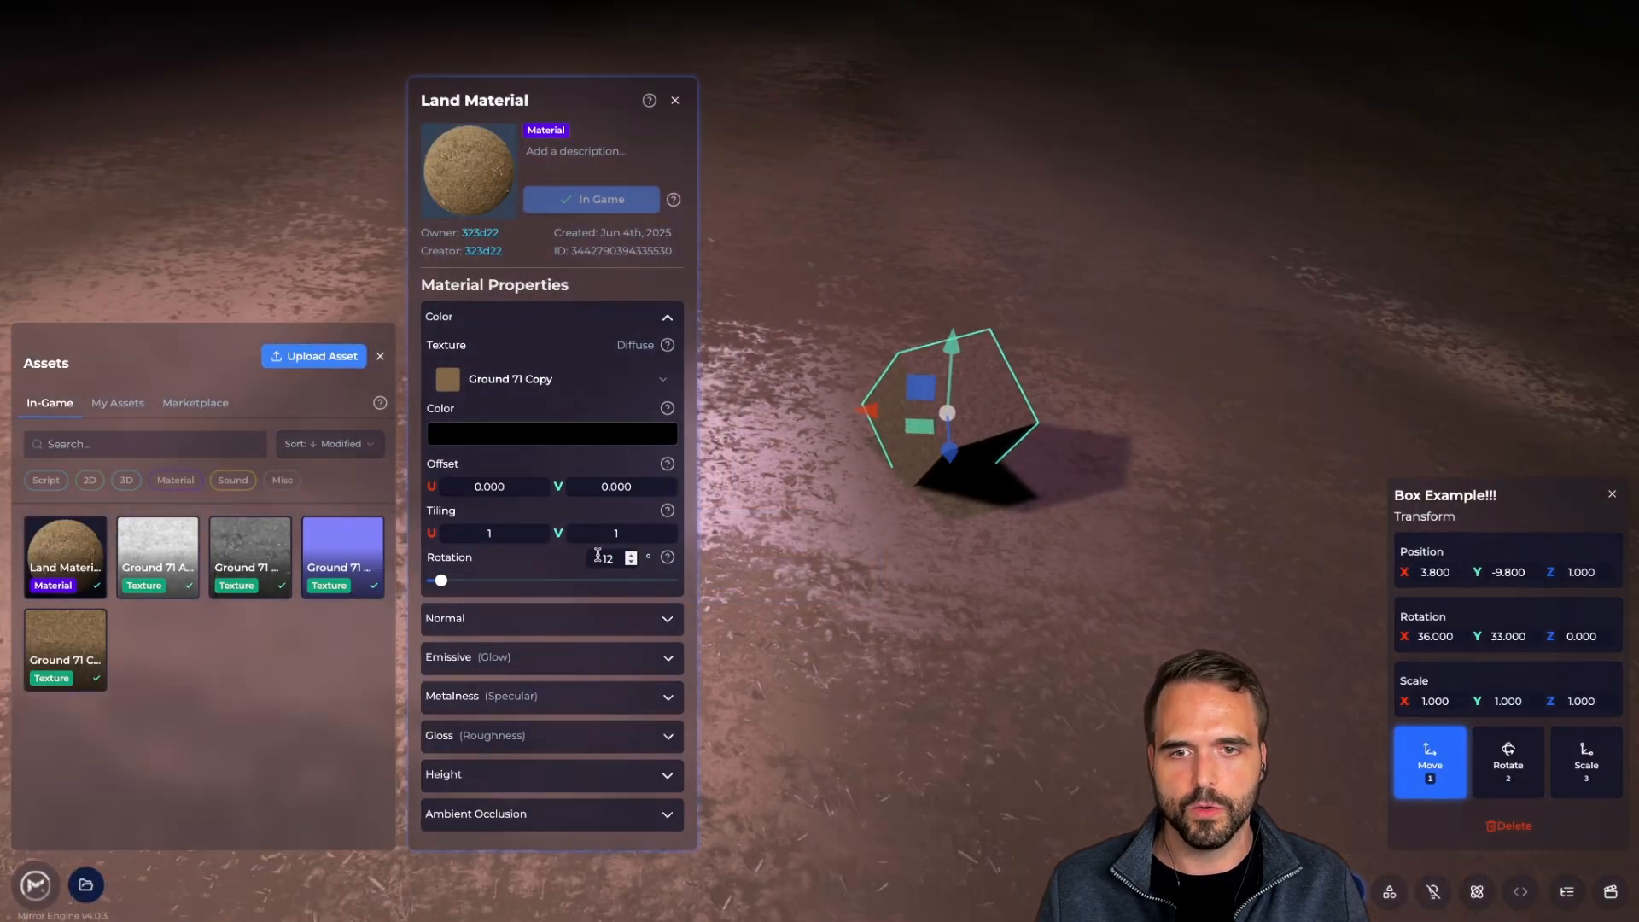
key(Up)
key(Up)
key(Up)
key(Up)
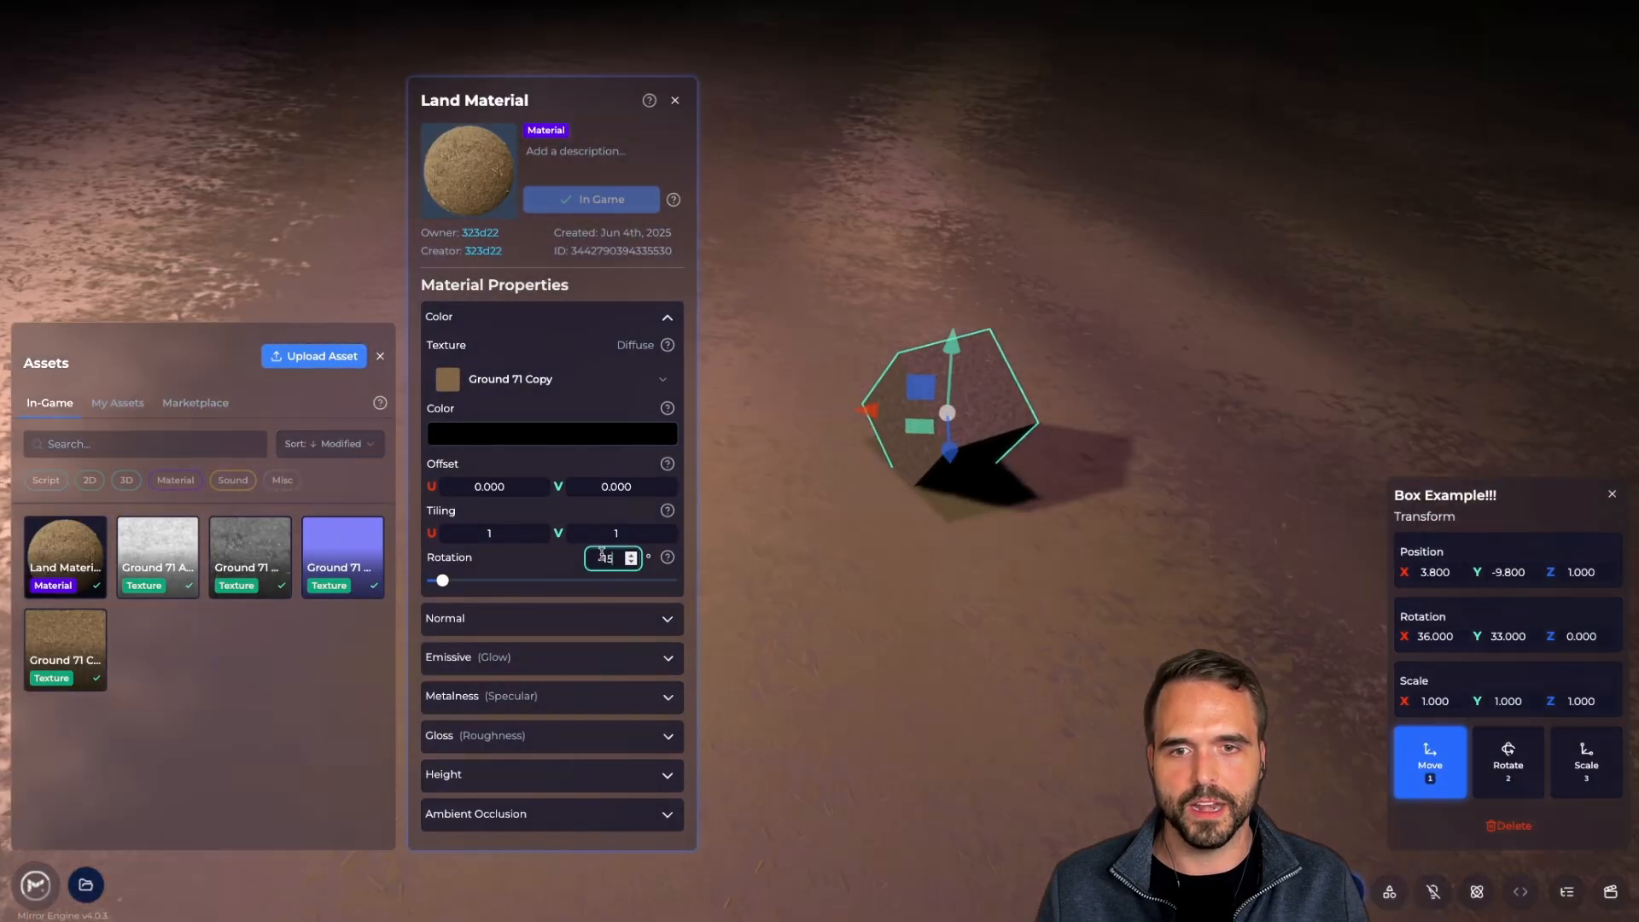
key(Up)
key(Up)
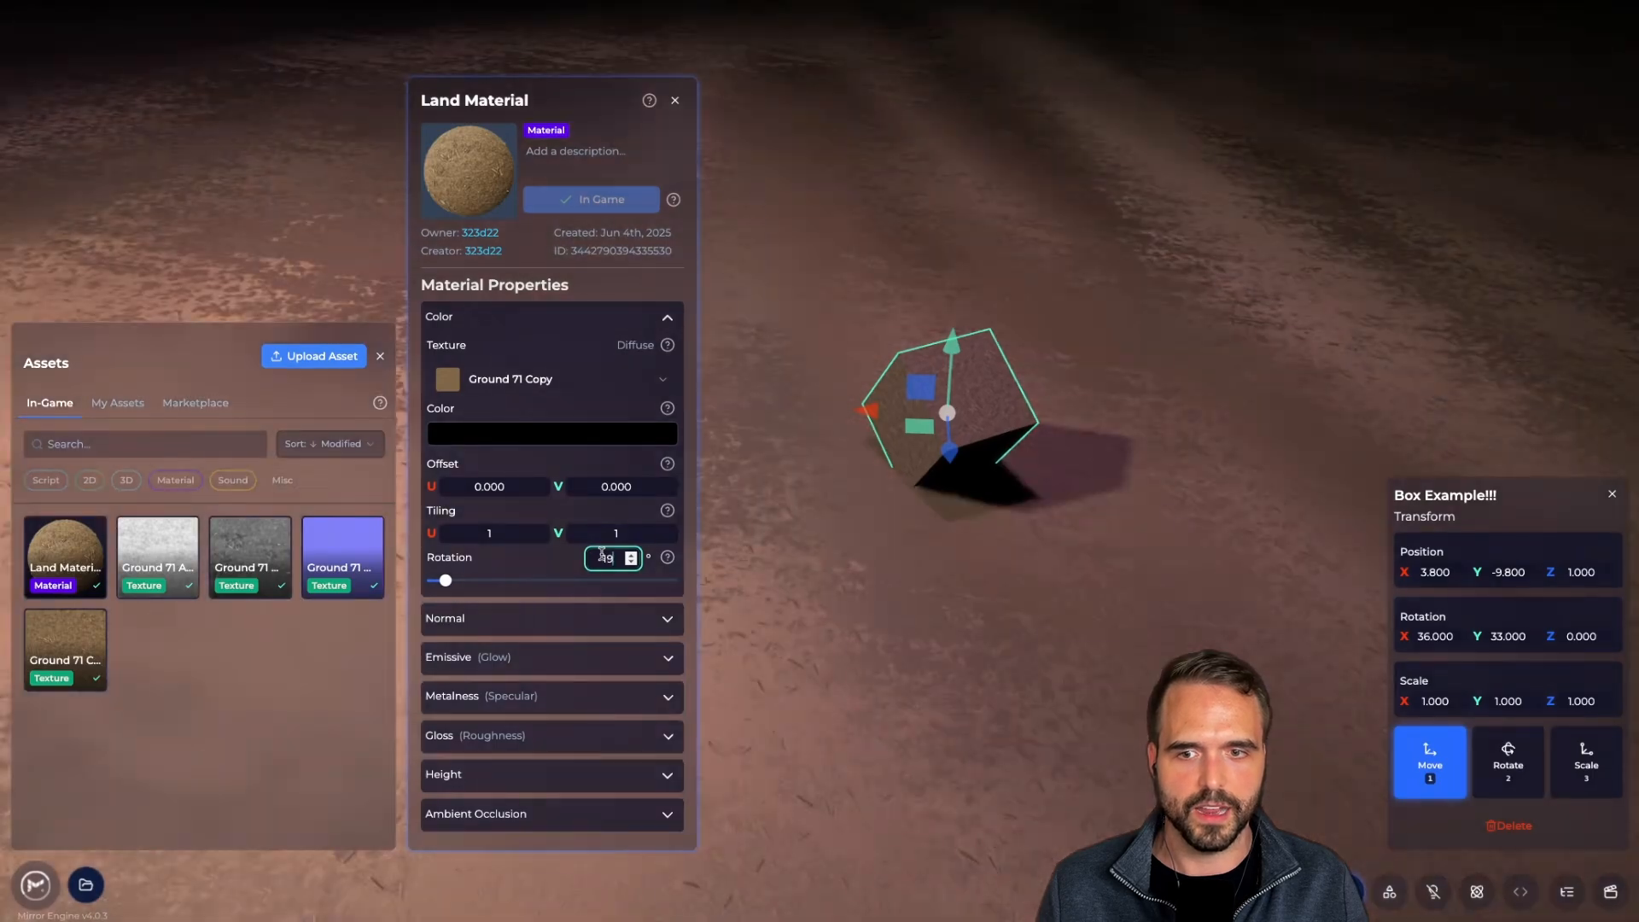
key(Down)
key(Down)
key(Down)
key(Down)
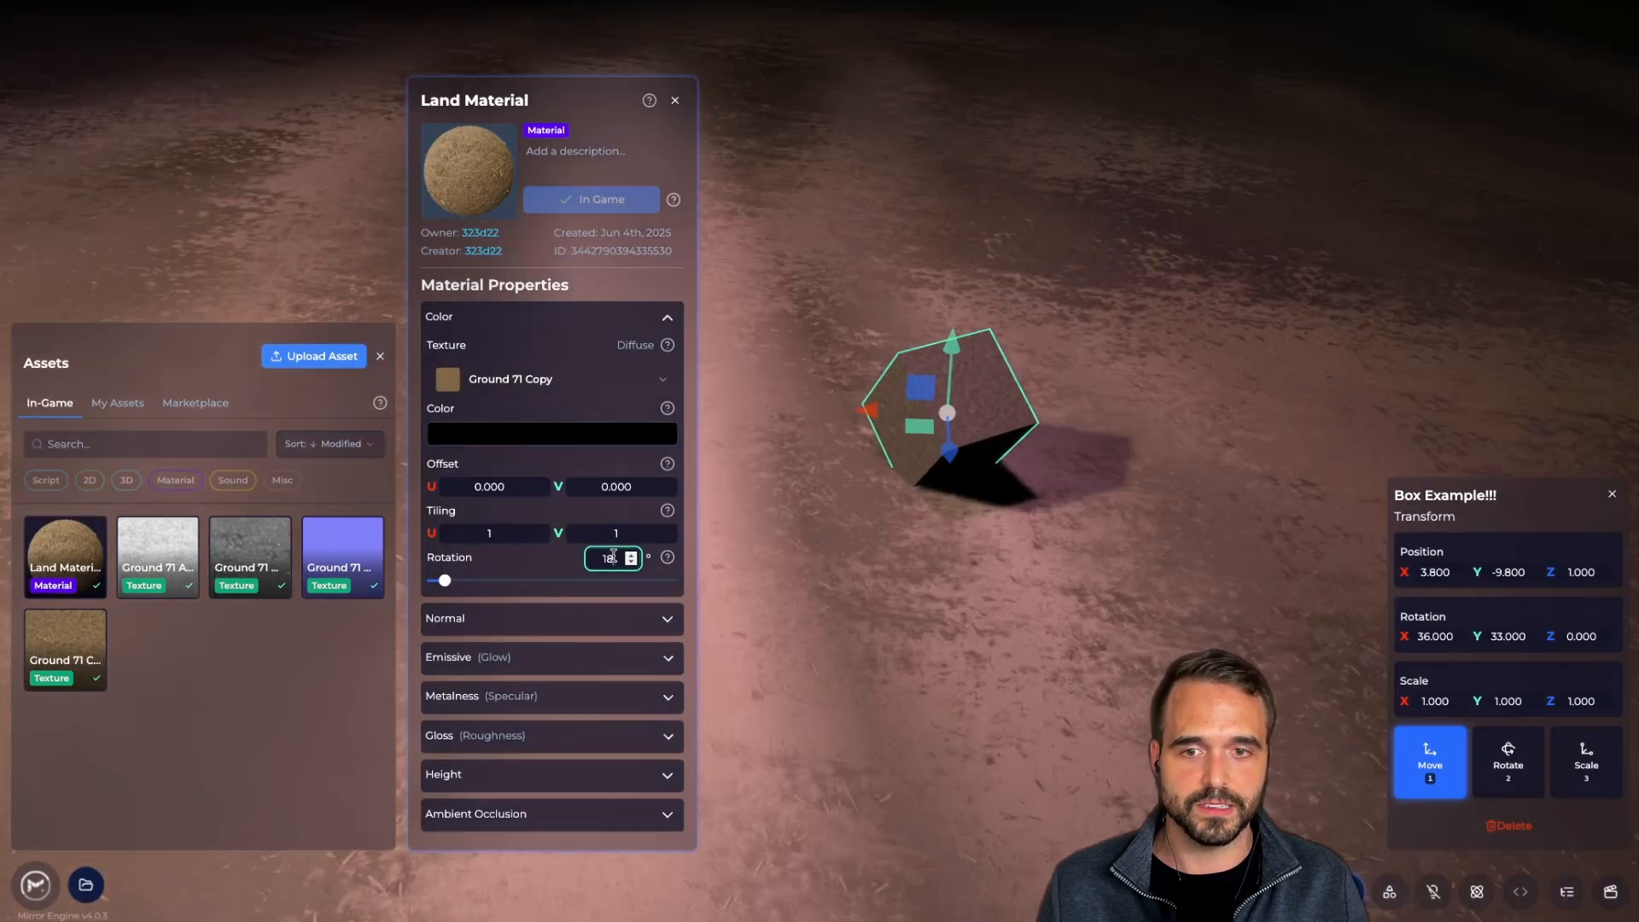
key(Down)
key(Down)
key(Down)
key(Down)
key(Down)
key(Down)
key(Down)
key(Down)
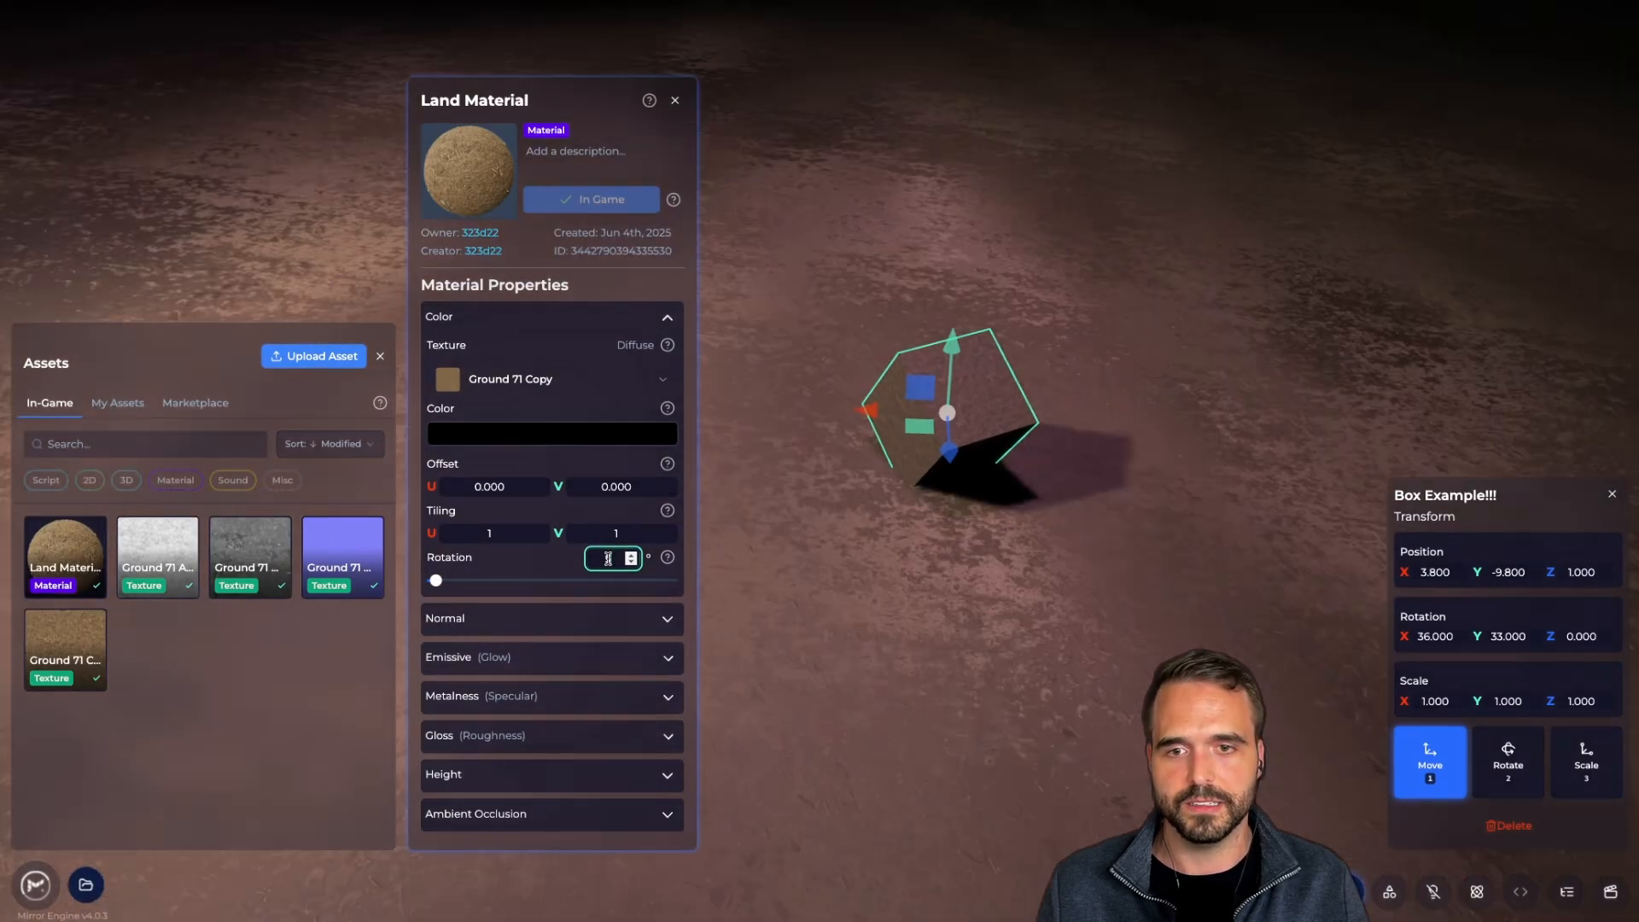
right_drag(744, 509, 786, 444)
scroll(832, 445, up, 5)
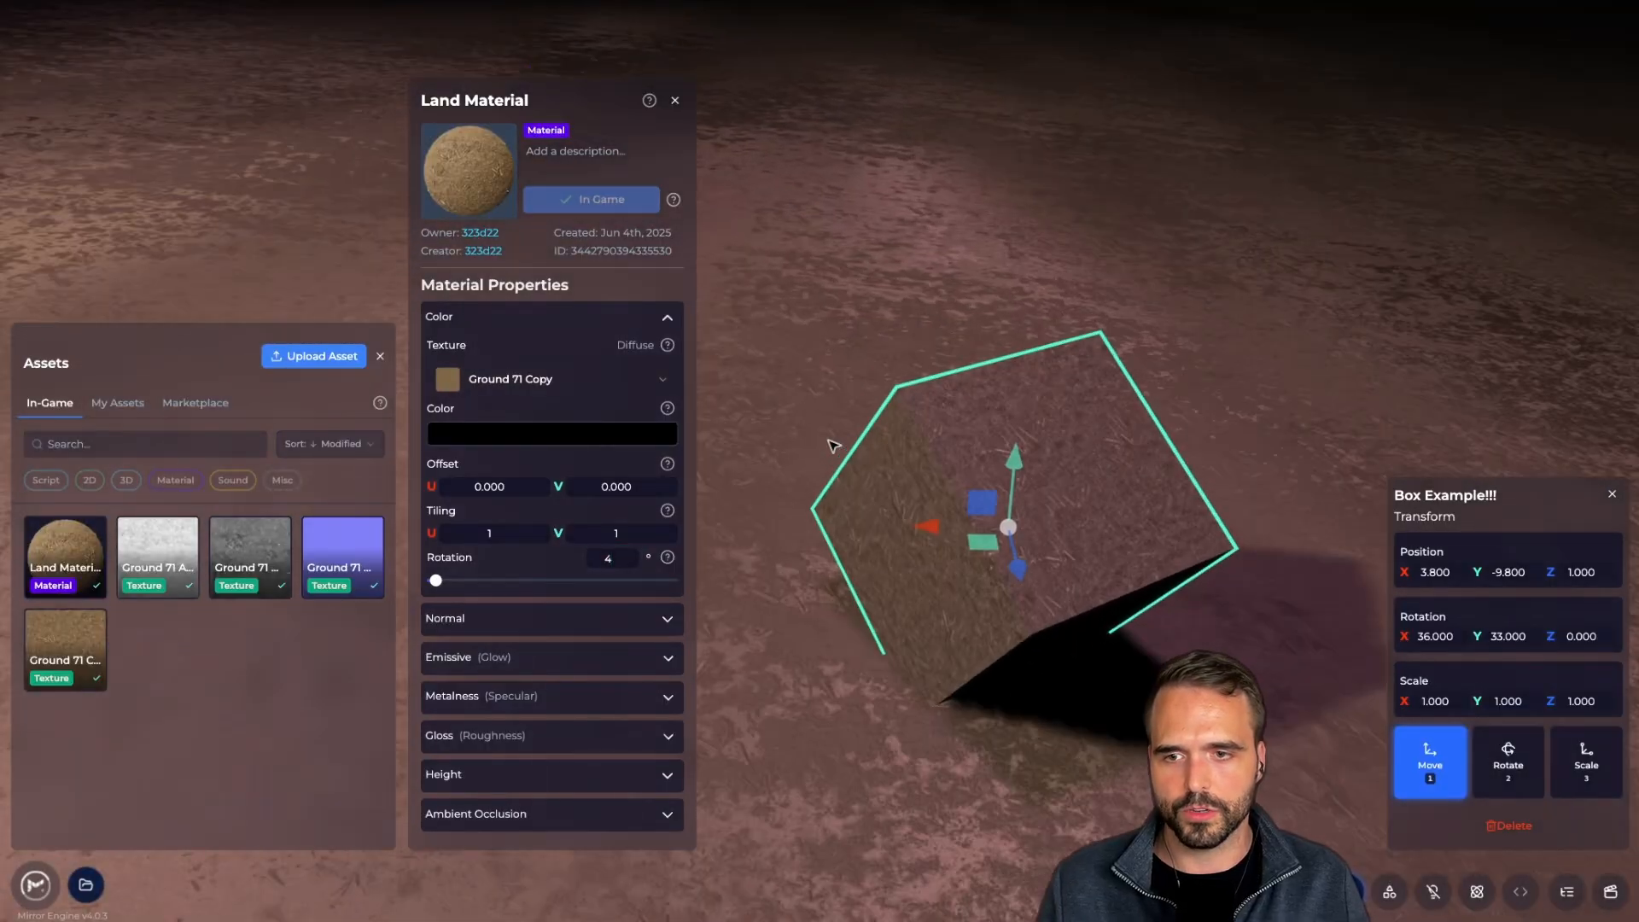
mouse_move(650, 100)
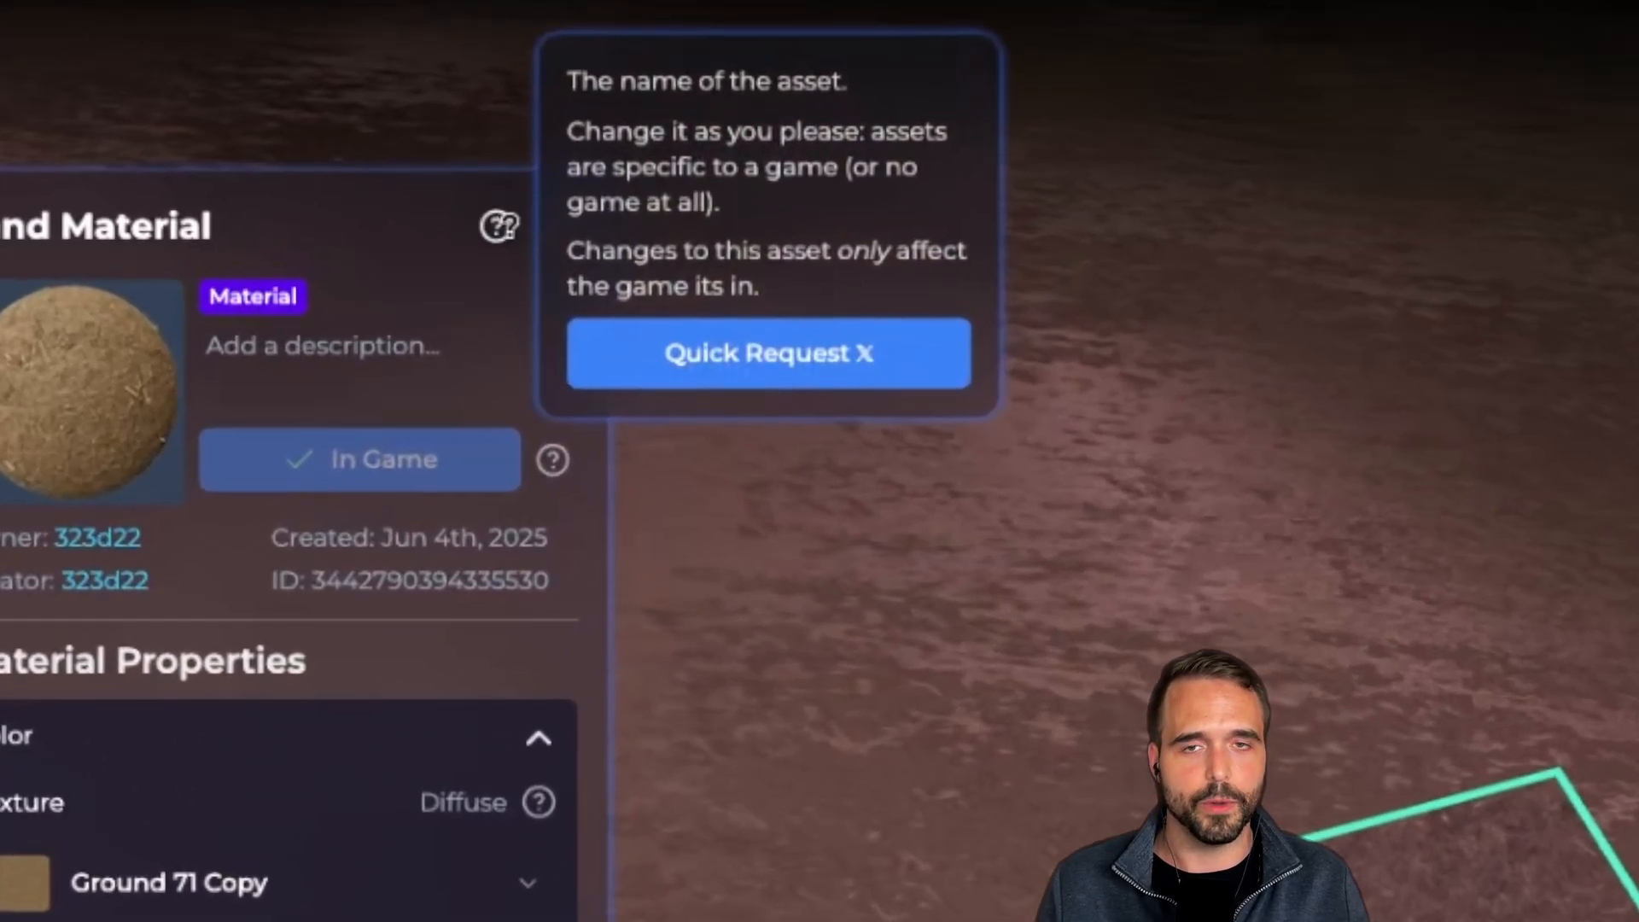
mouse_move(552, 459)
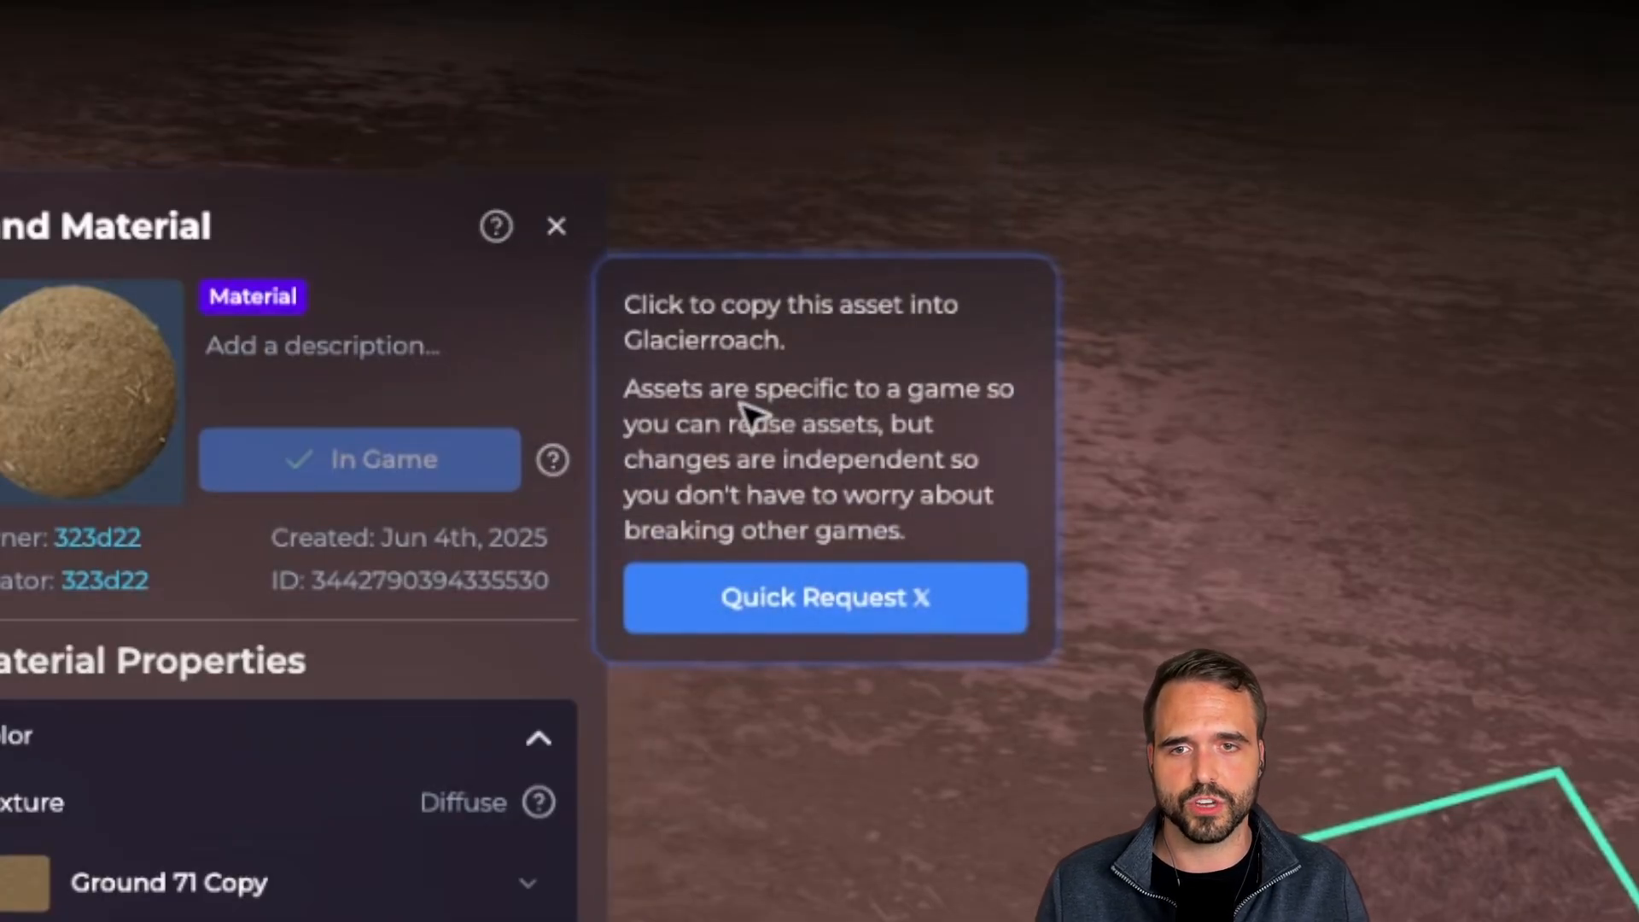
drag(736, 394, 821, 502)
mouse_move(539, 803)
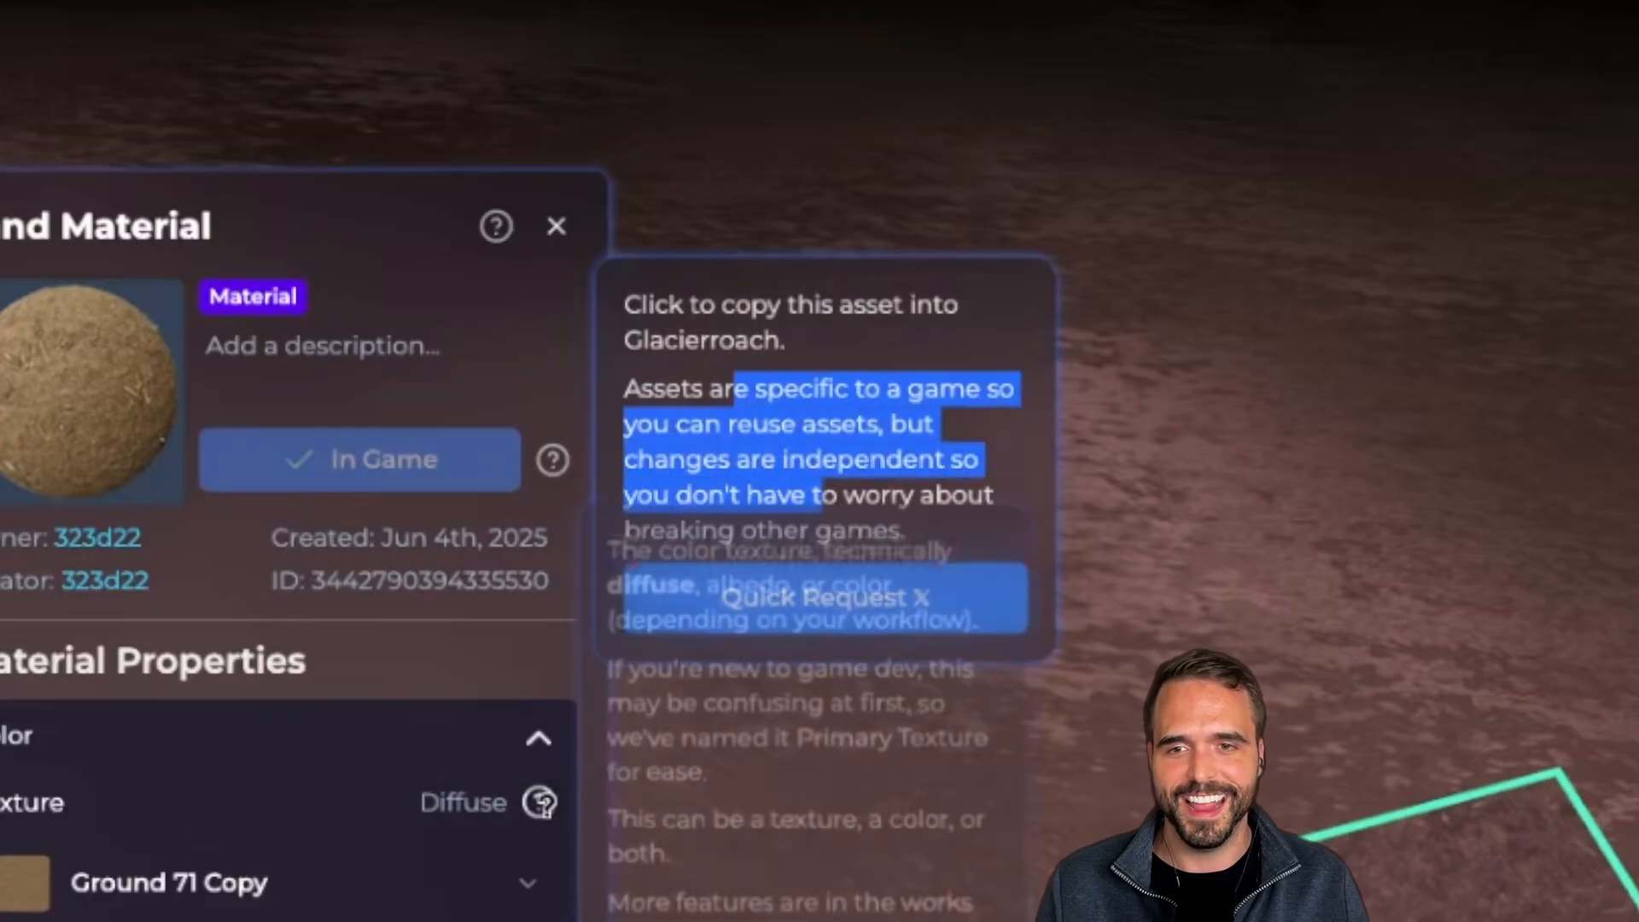
click(541, 351)
scroll(604, 673, down, 3)
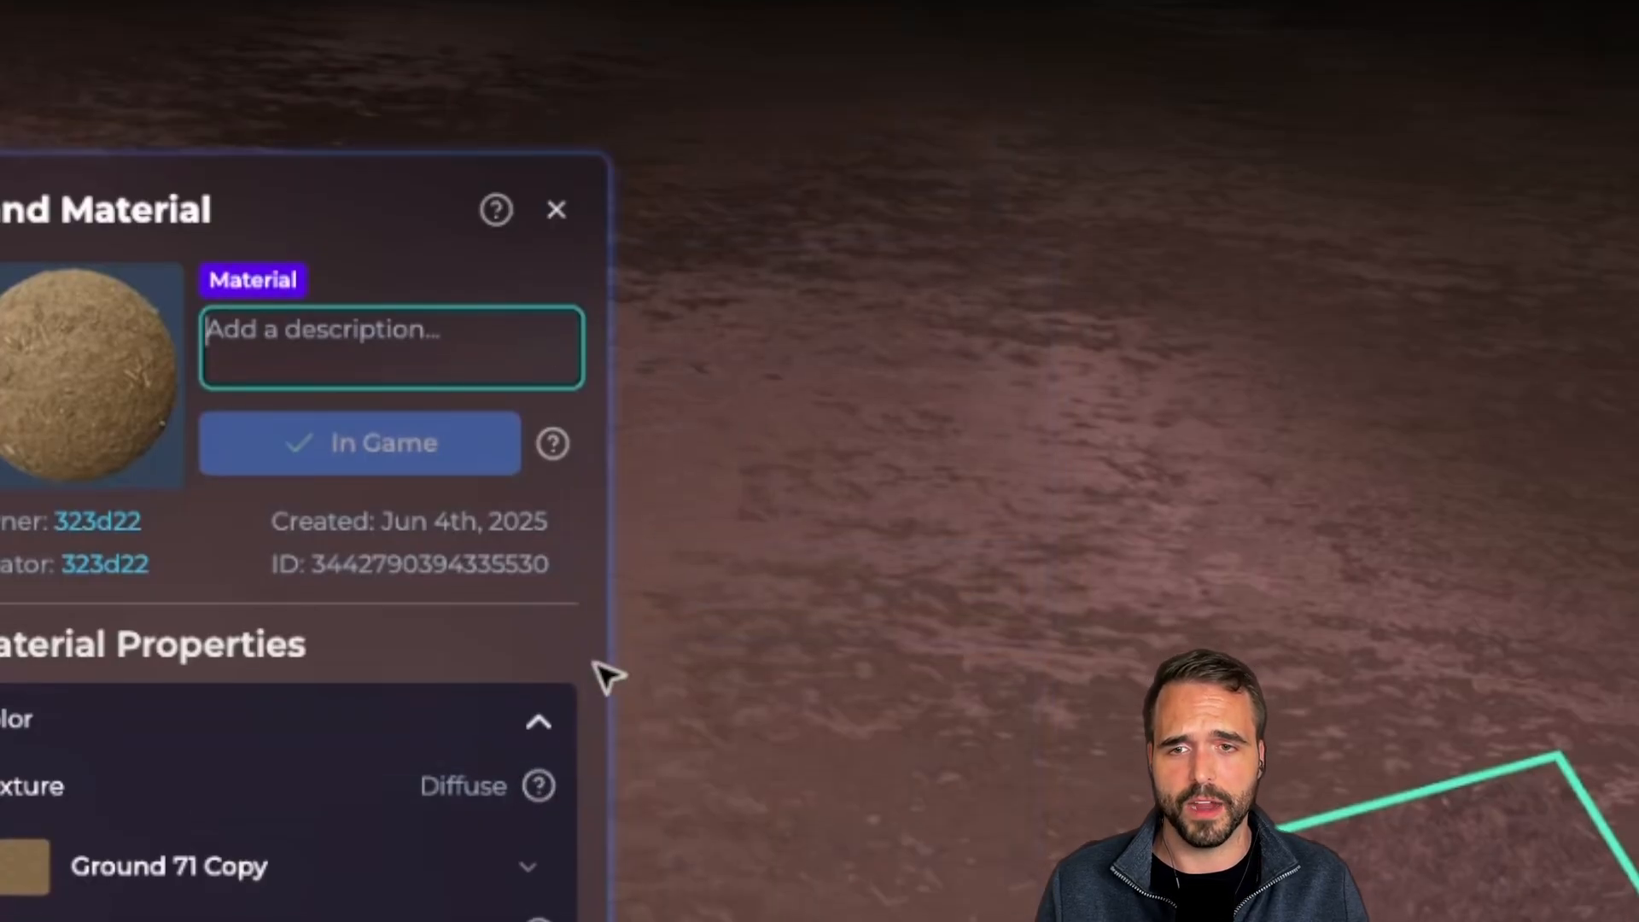
mouse_move(540, 680)
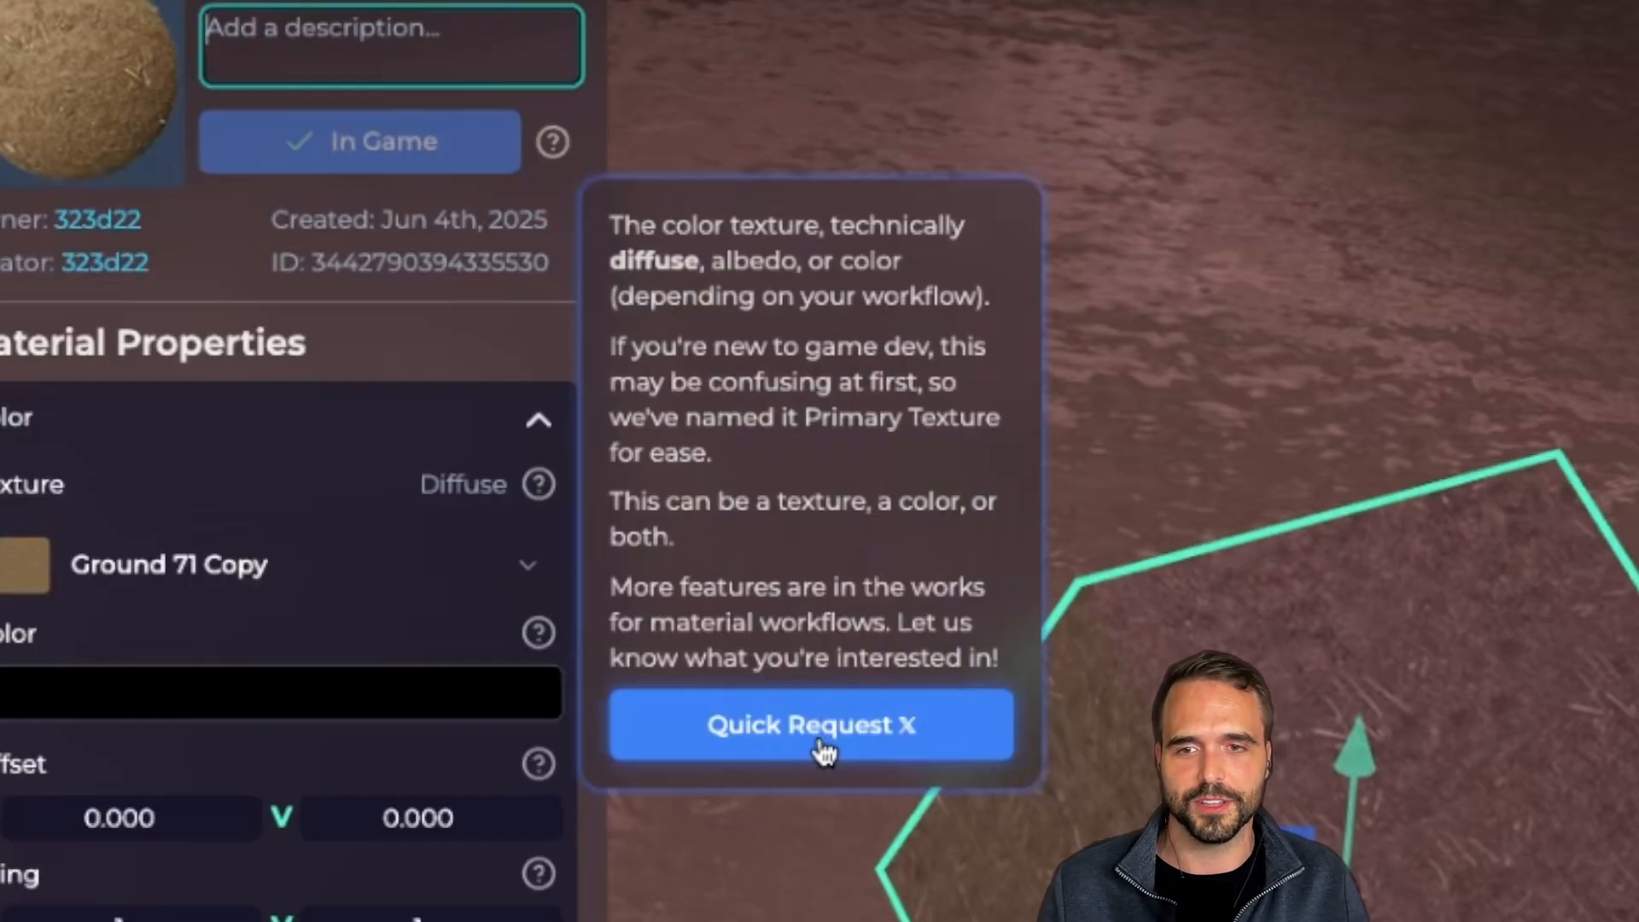
mouse_move(538, 636)
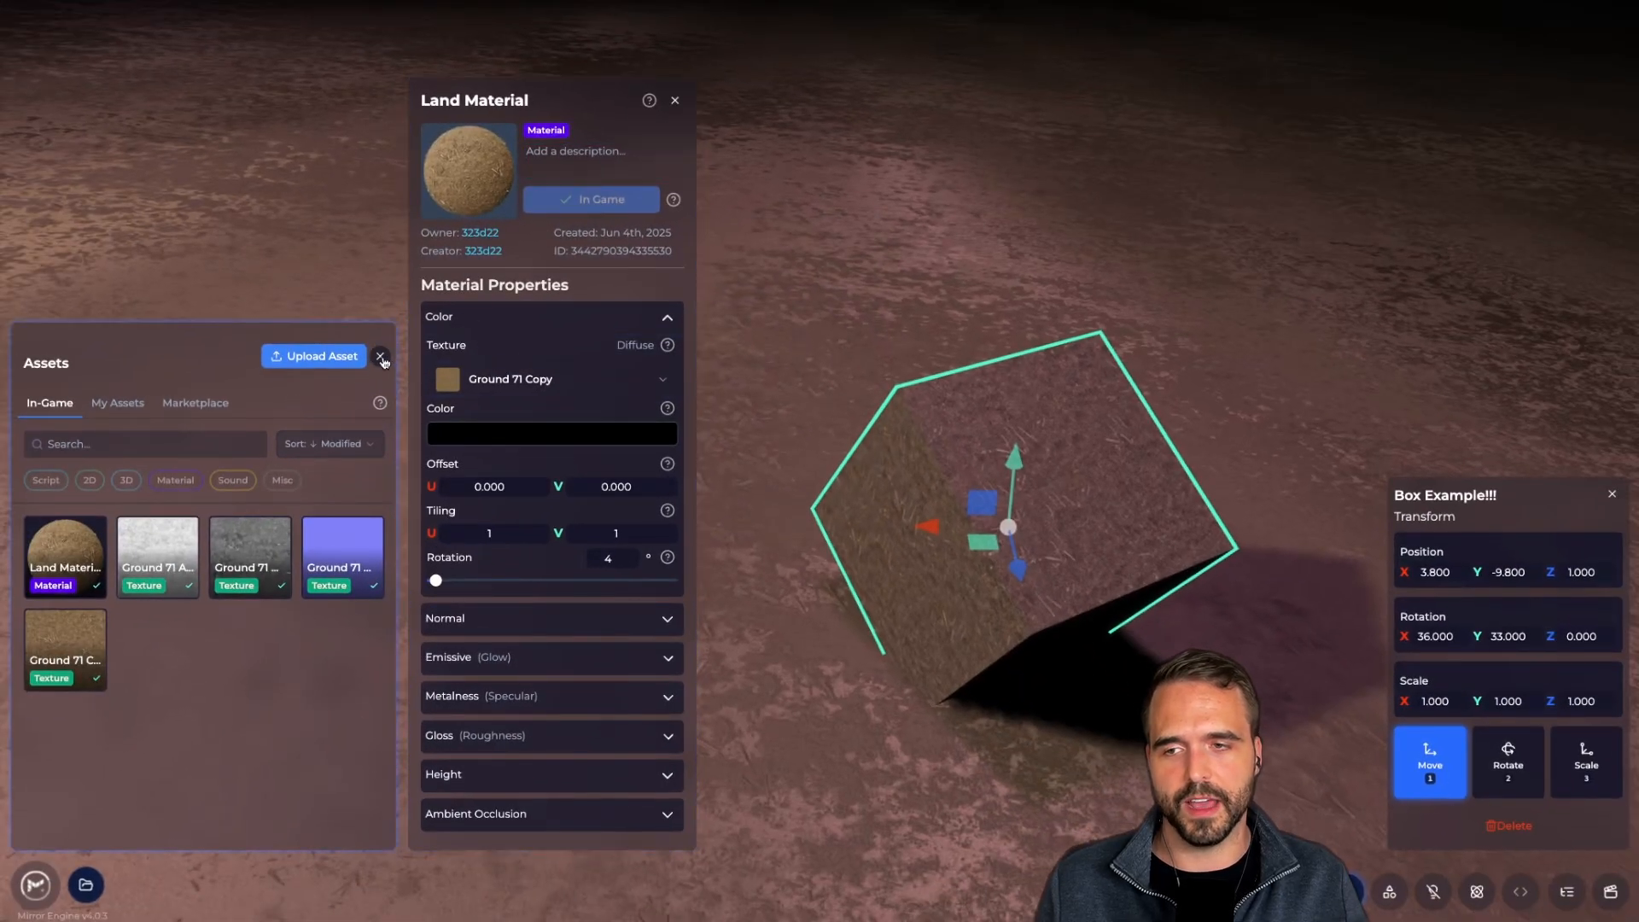
Close the assets browser and raise Land Material's Tiling U and V, ending at 450 each
click(117, 404)
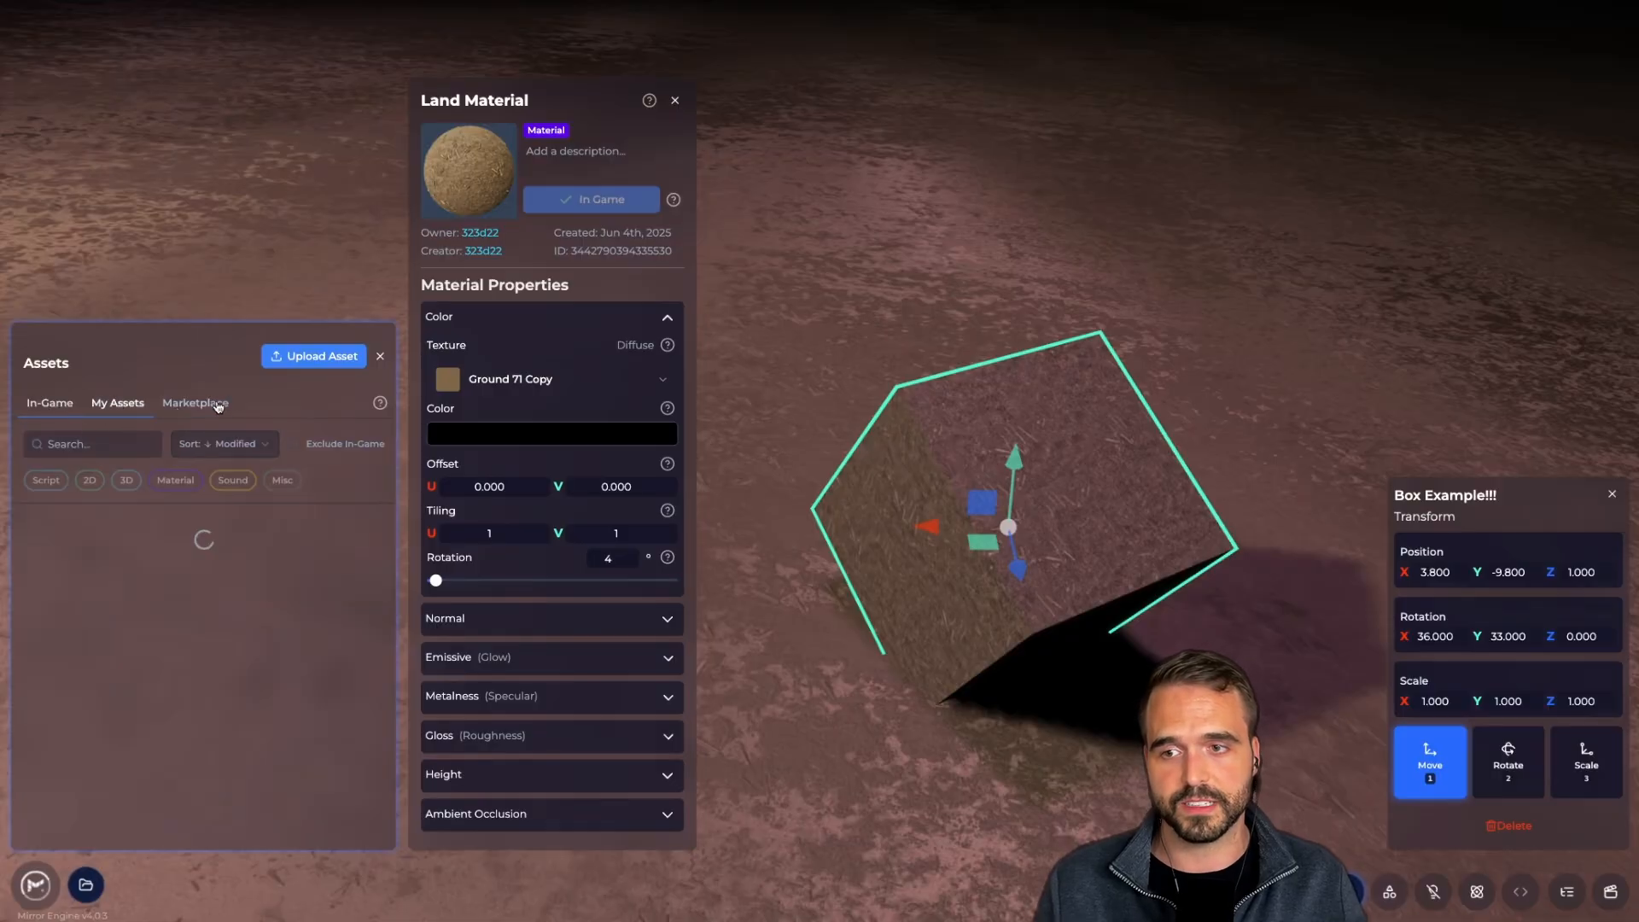
click(198, 407)
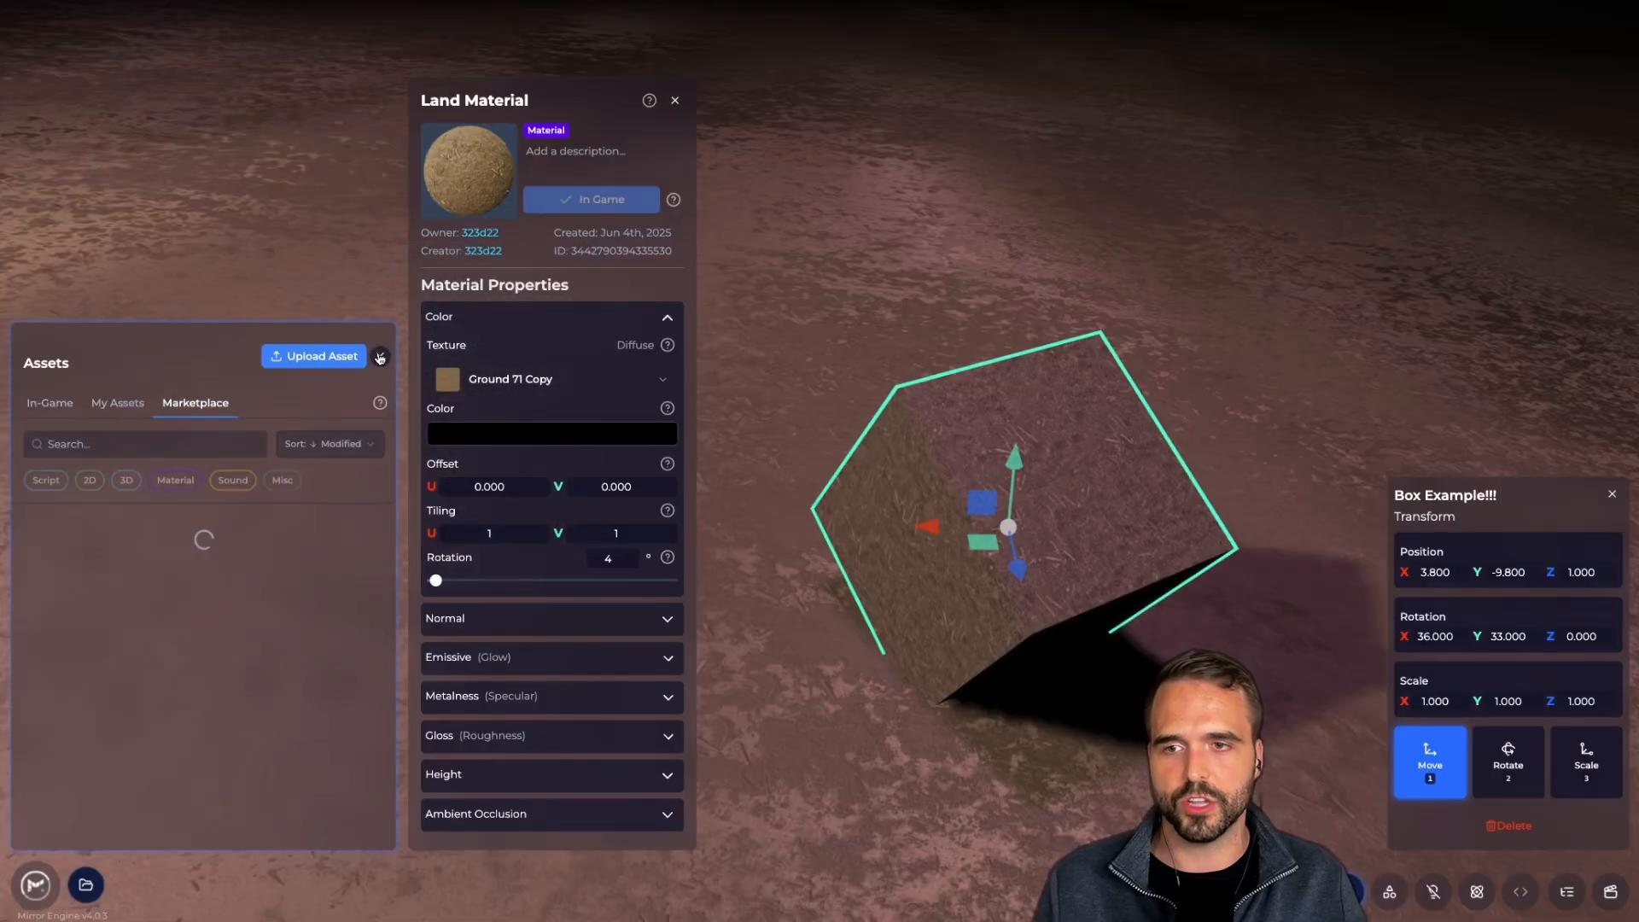
click(380, 358)
click(981, 509)
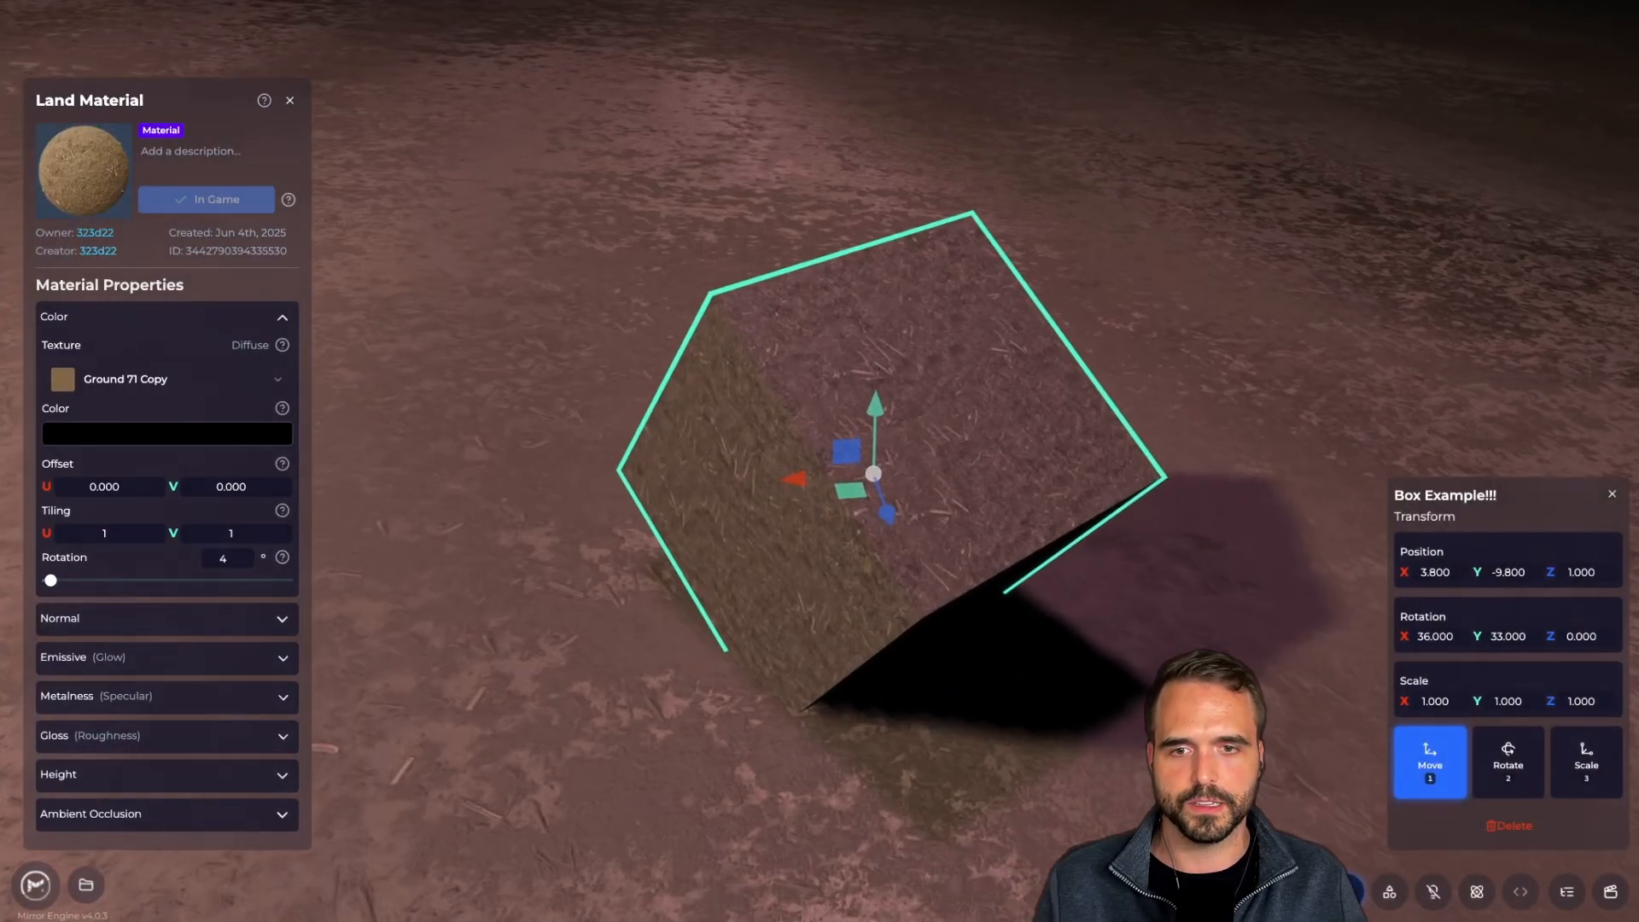
scroll(867, 476, up, 2)
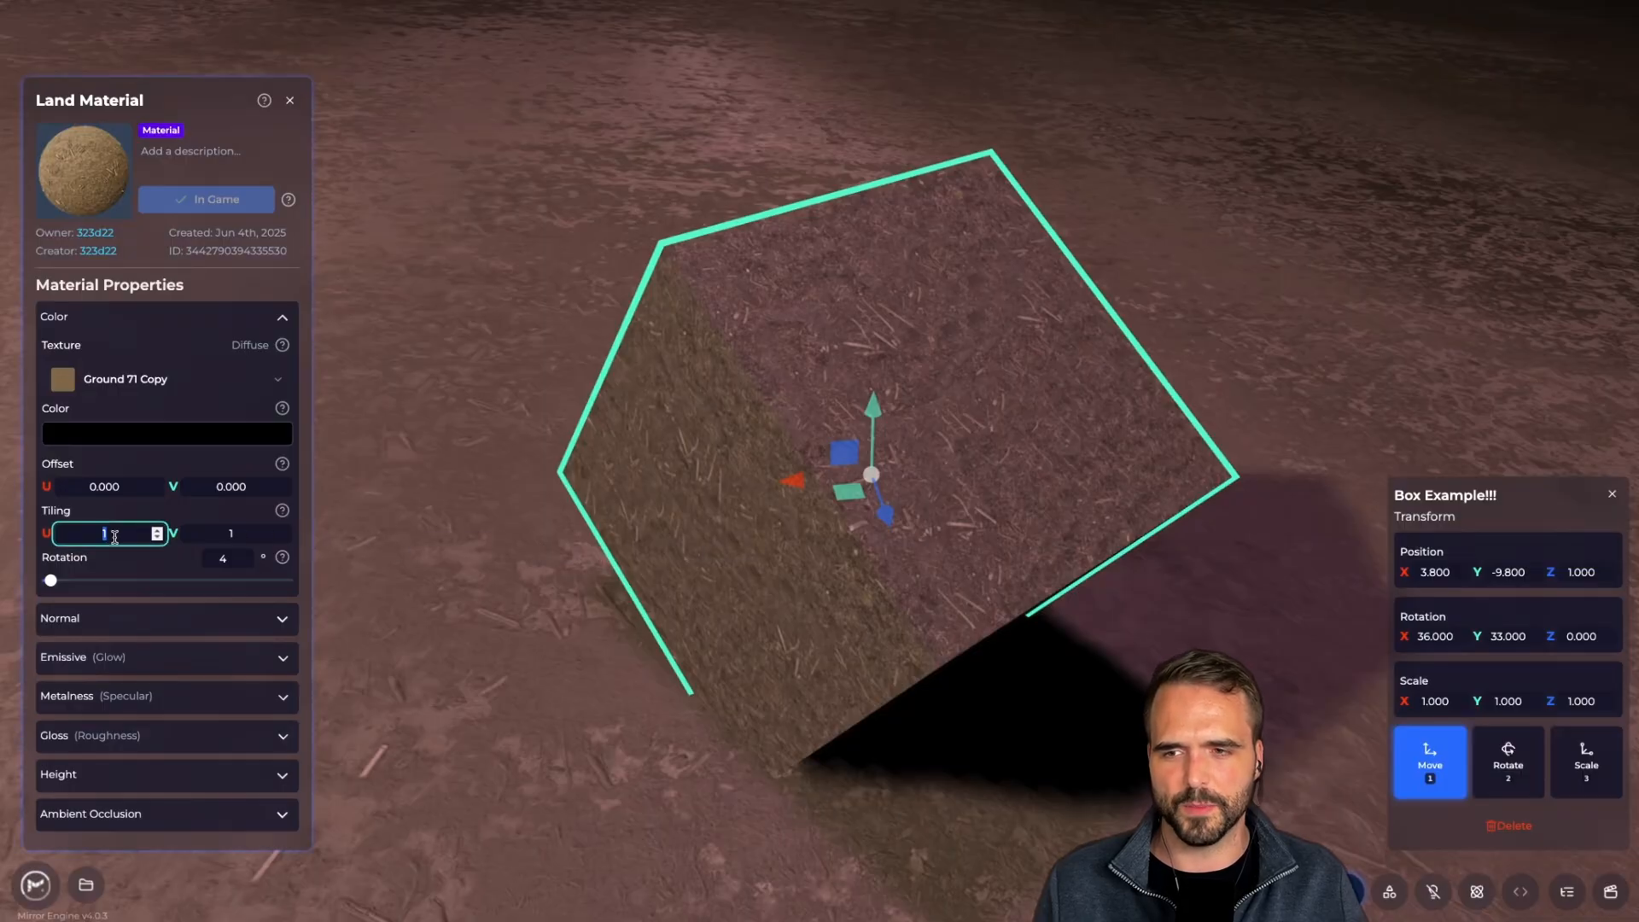
text(33)
click(232, 551)
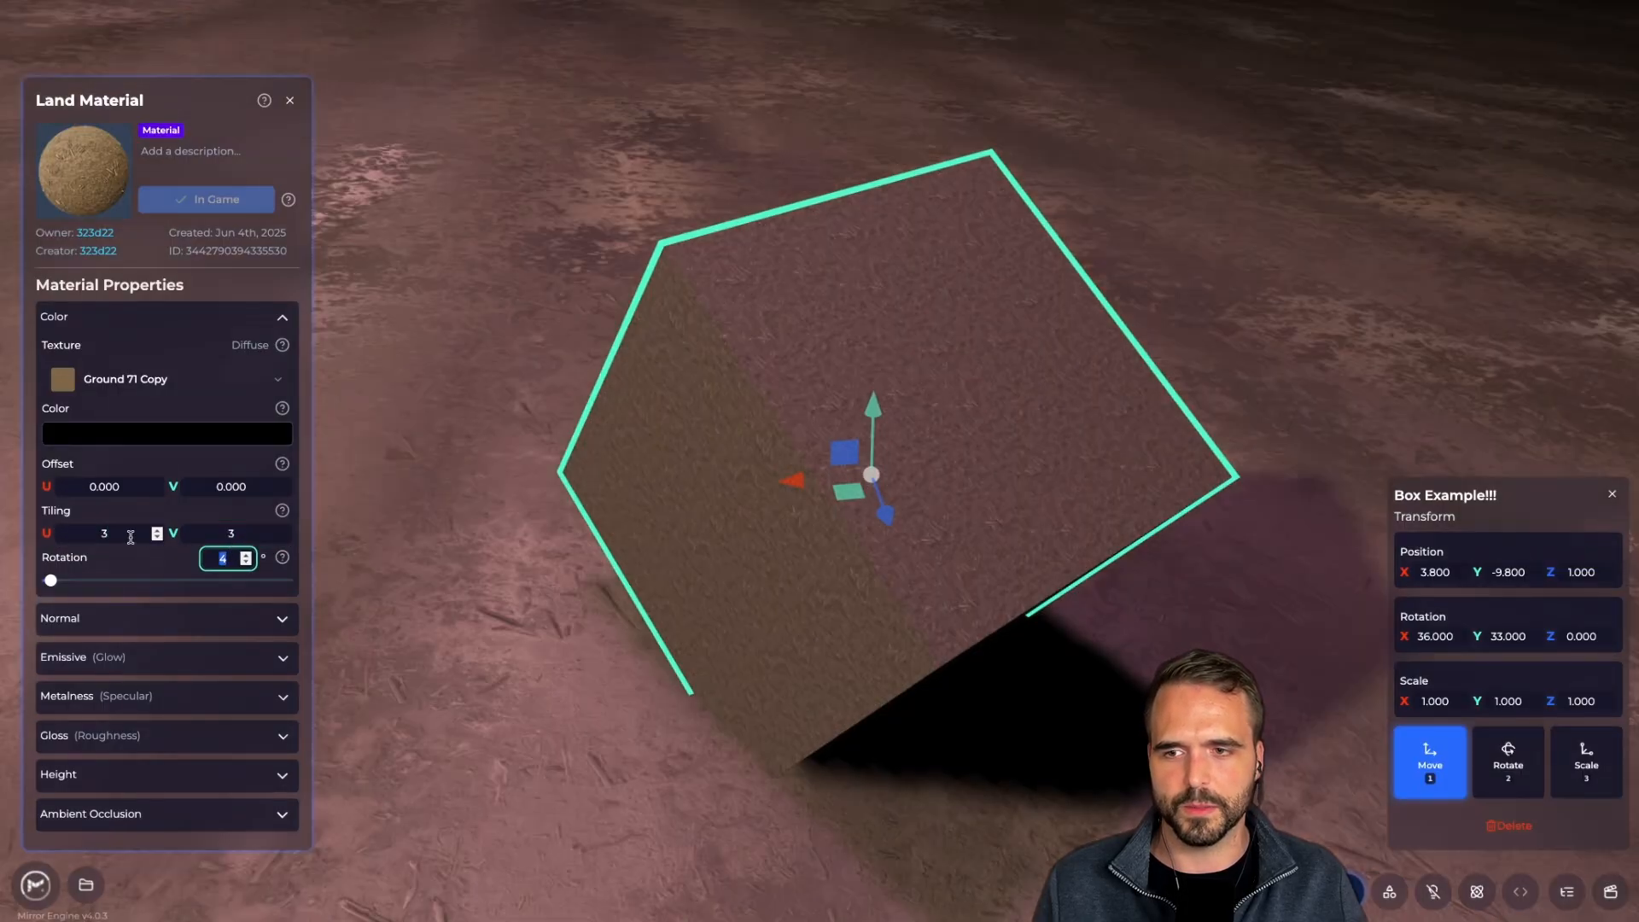
text(10)
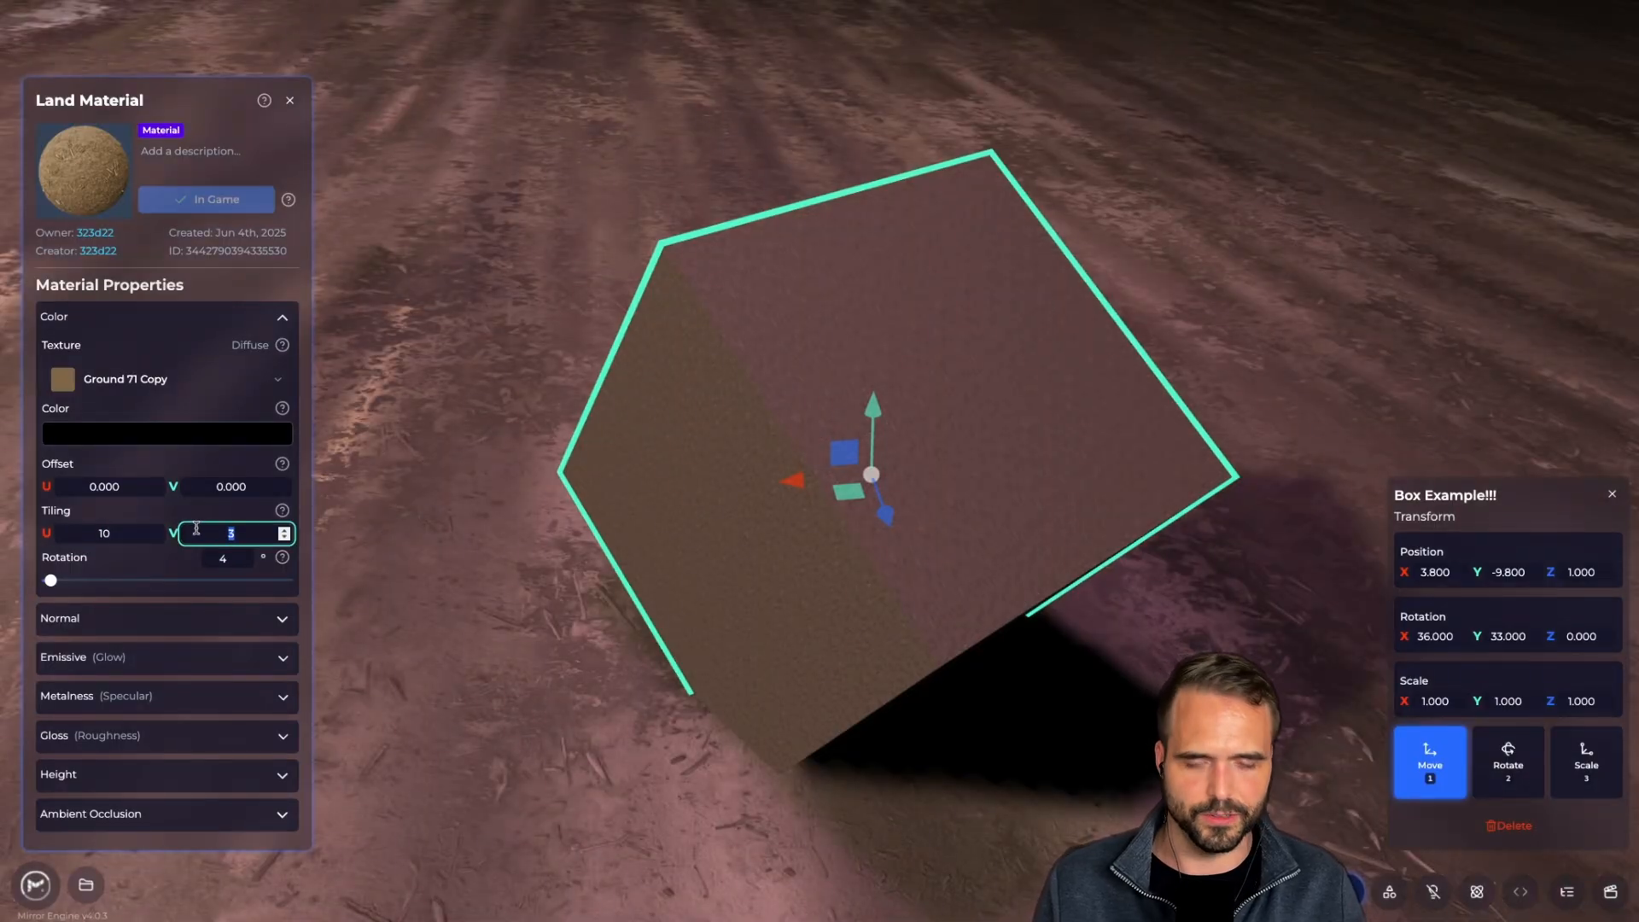
text(10)
Fly the camera around the box to view its sides and shadow, then show the Marketplace listing
click(562, 549)
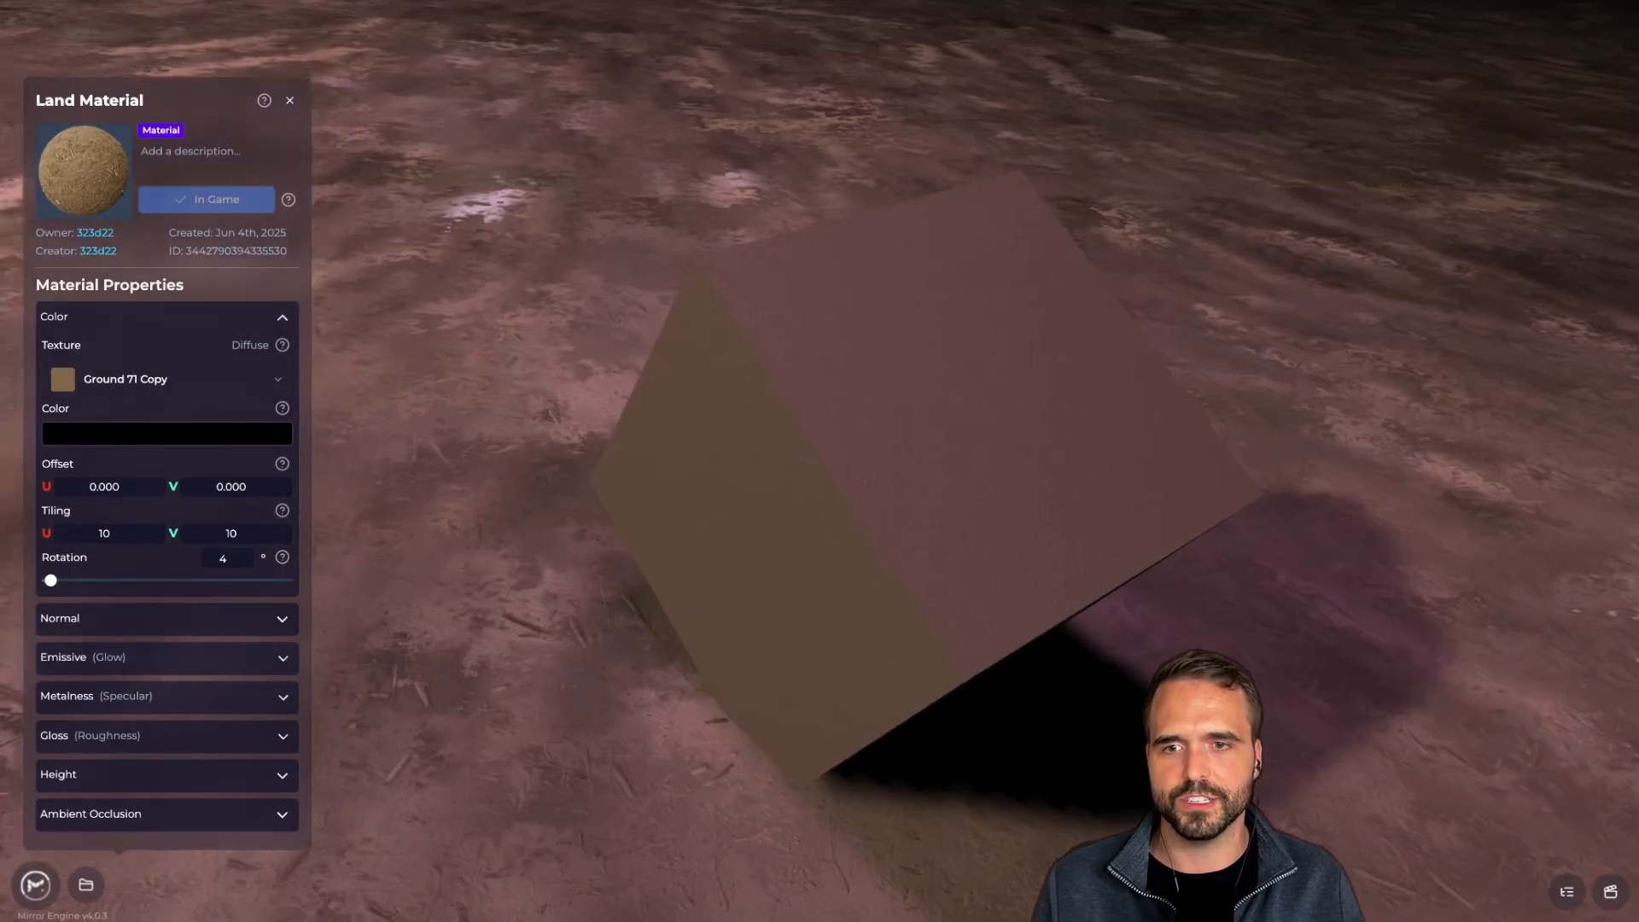
key(w)
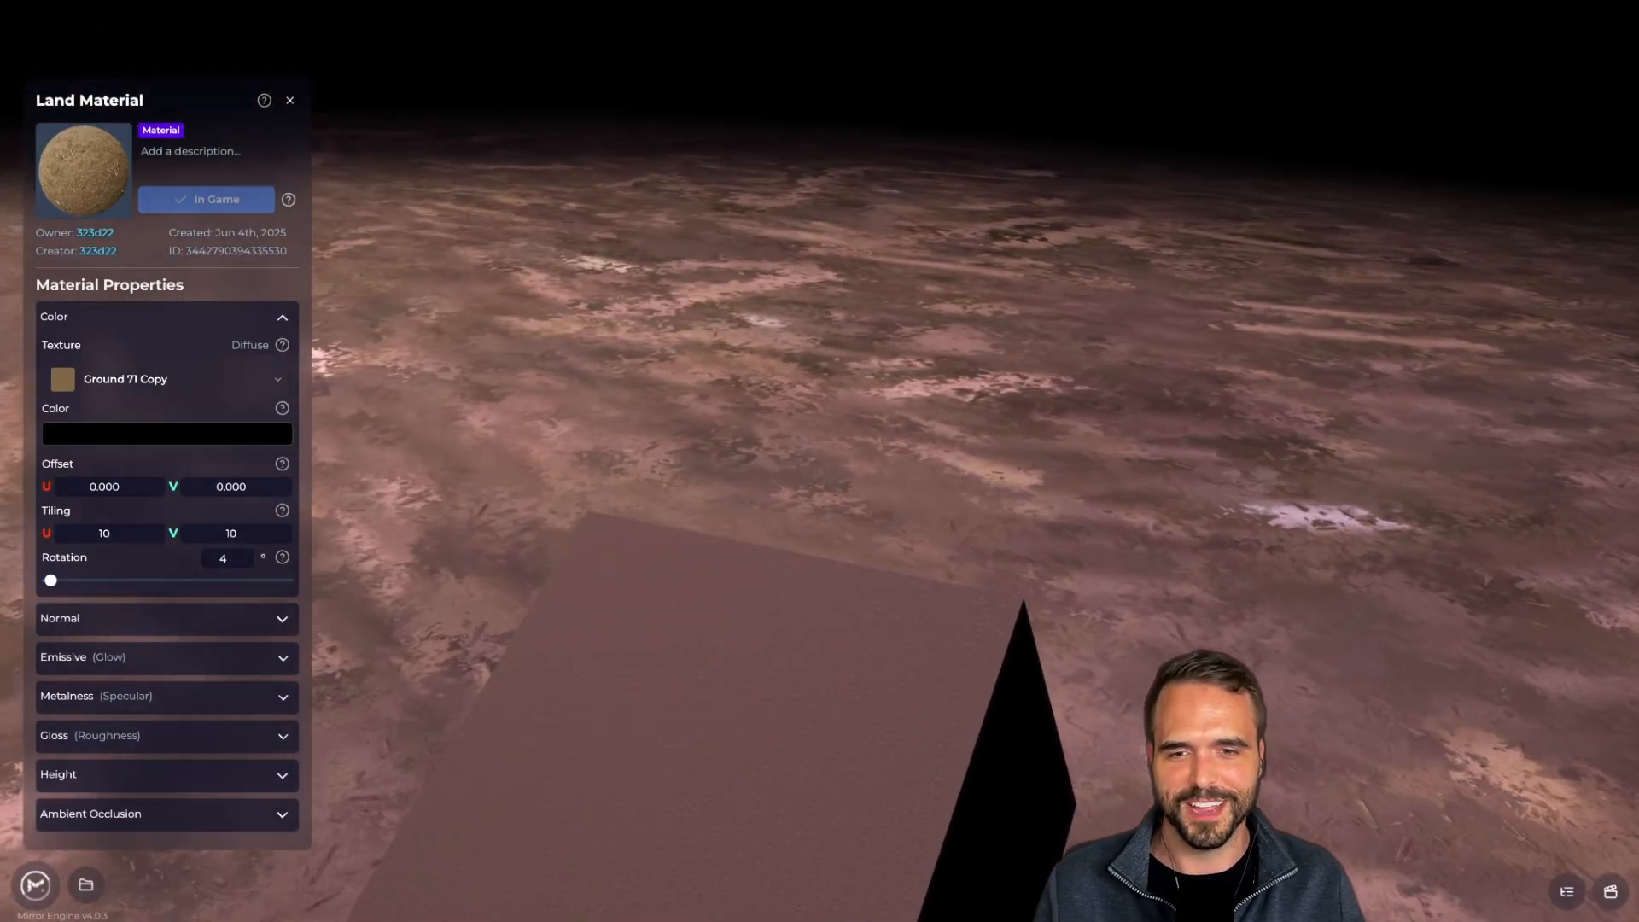
key(d)
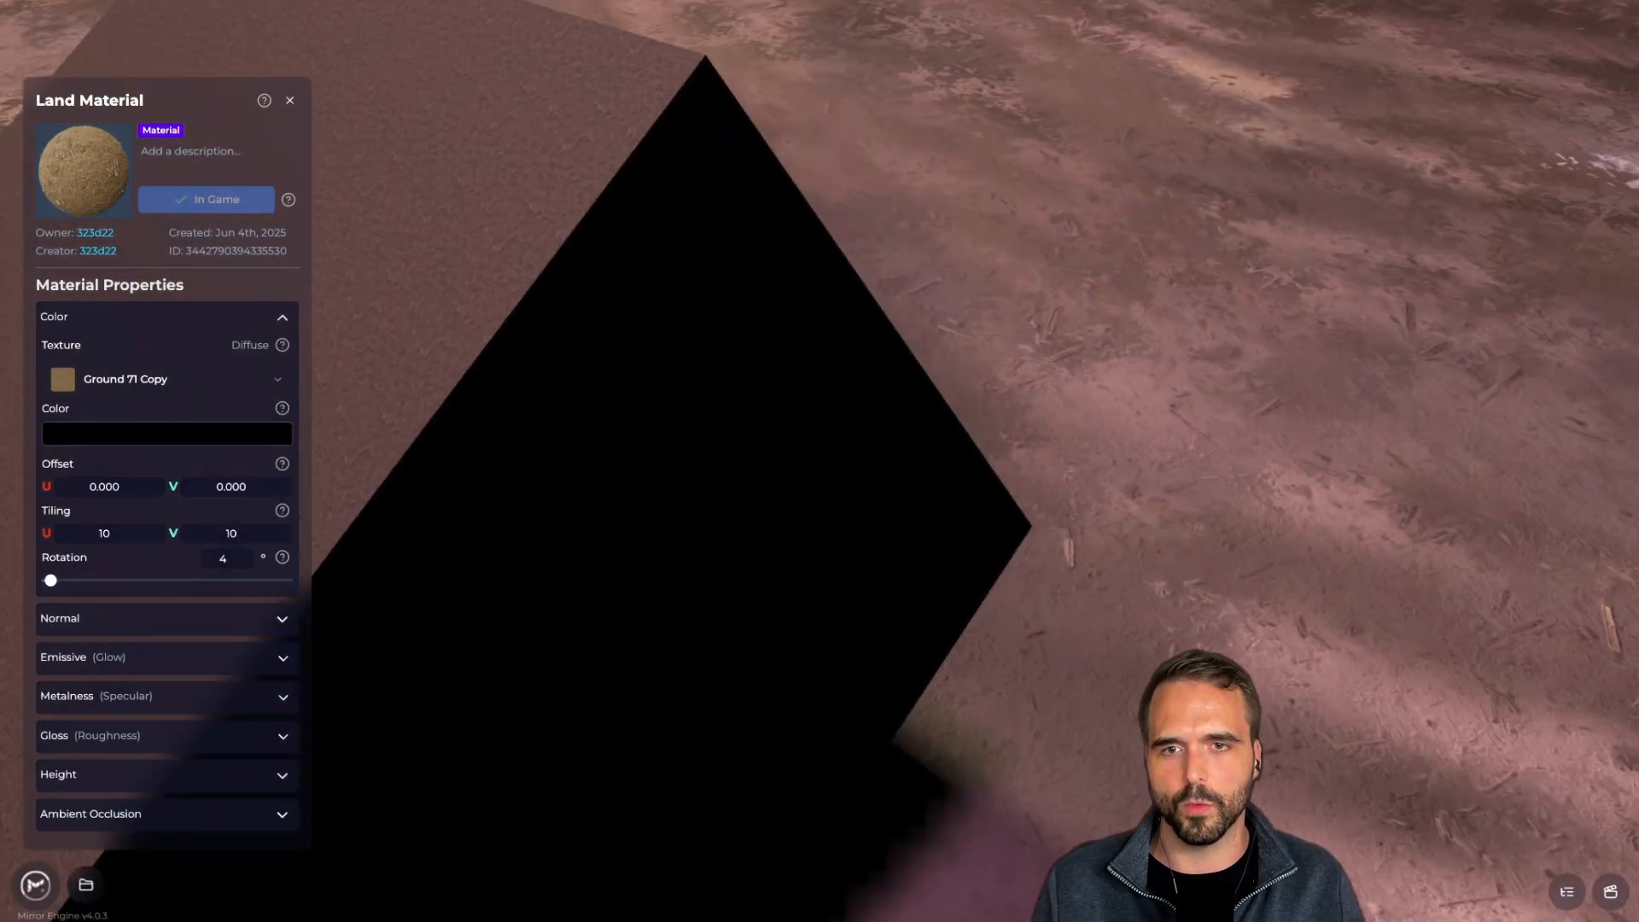
key(a)
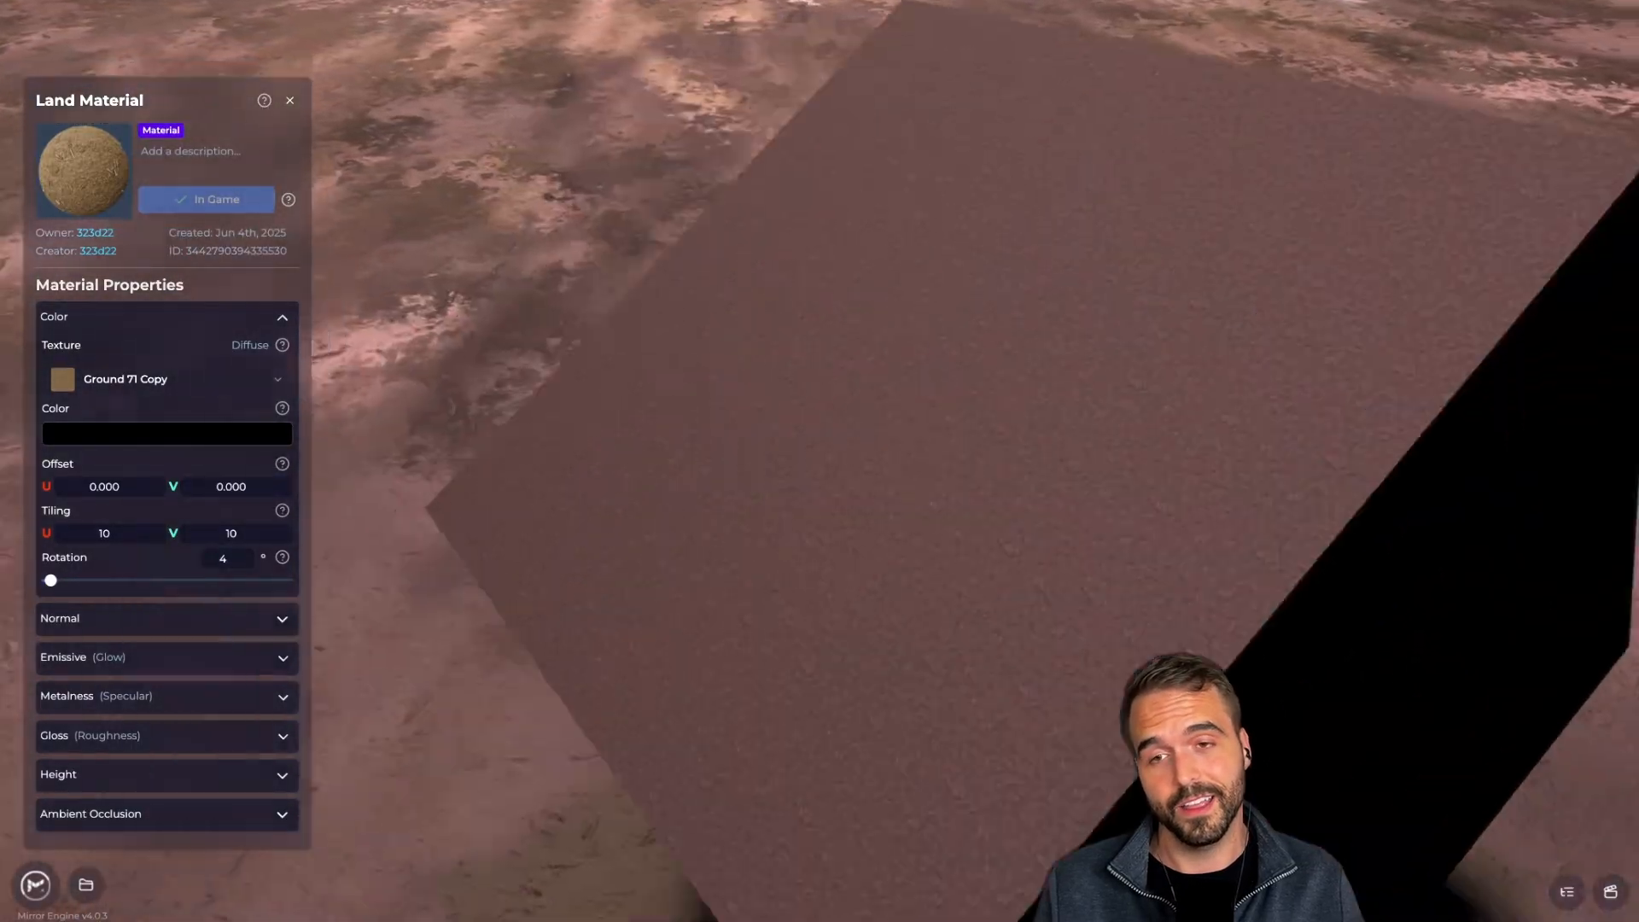
key(s)
key(s)
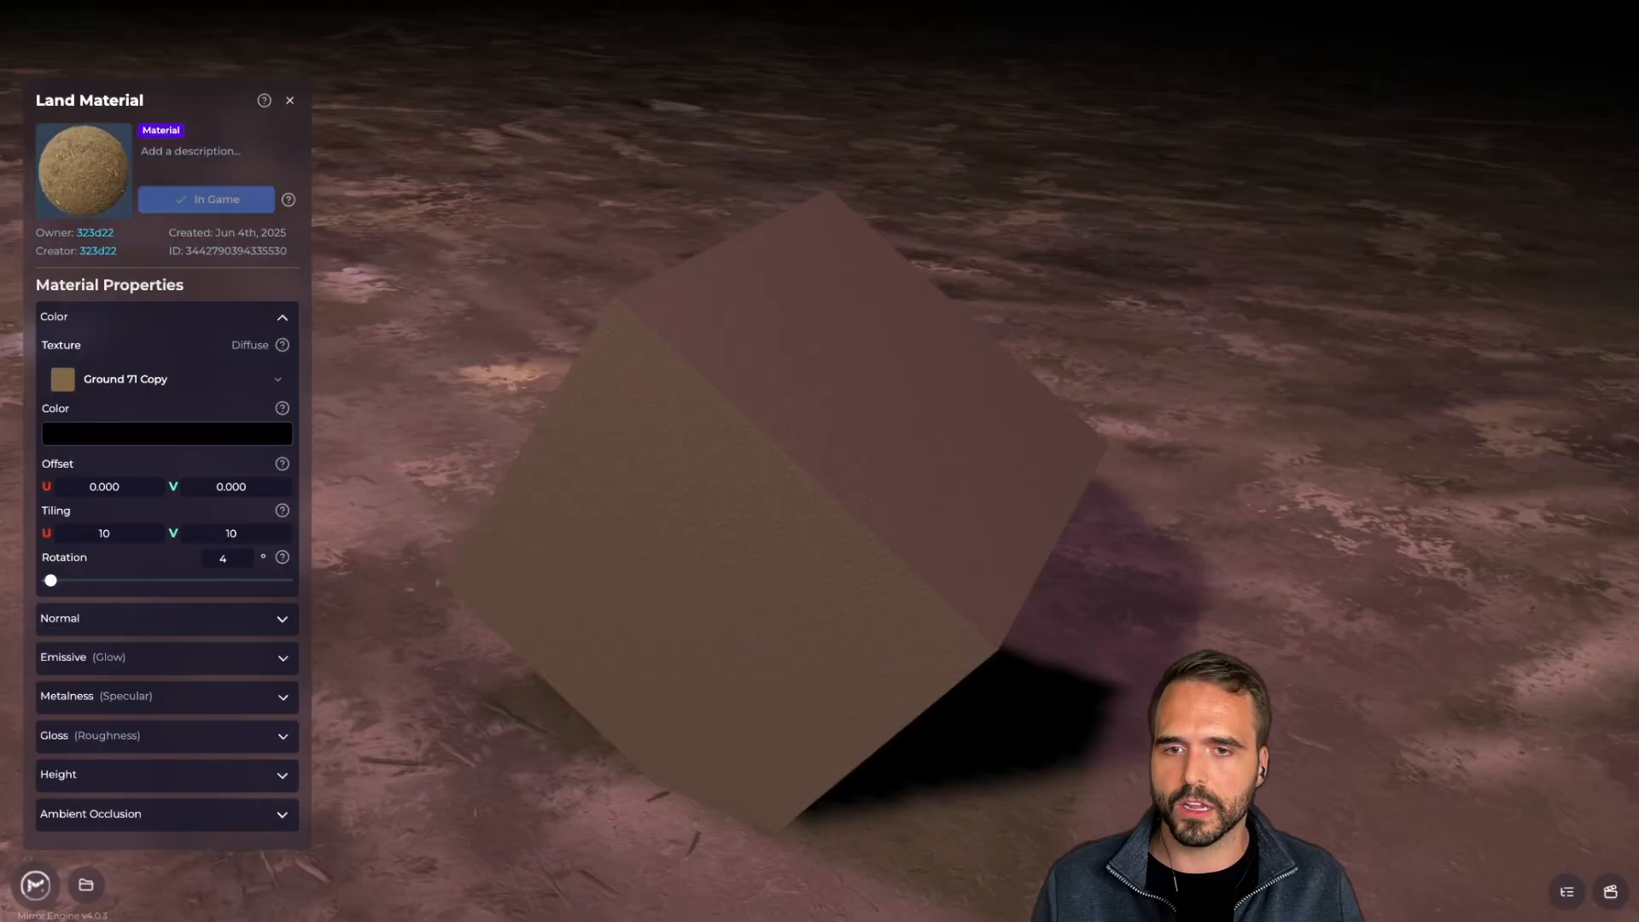
key(d)
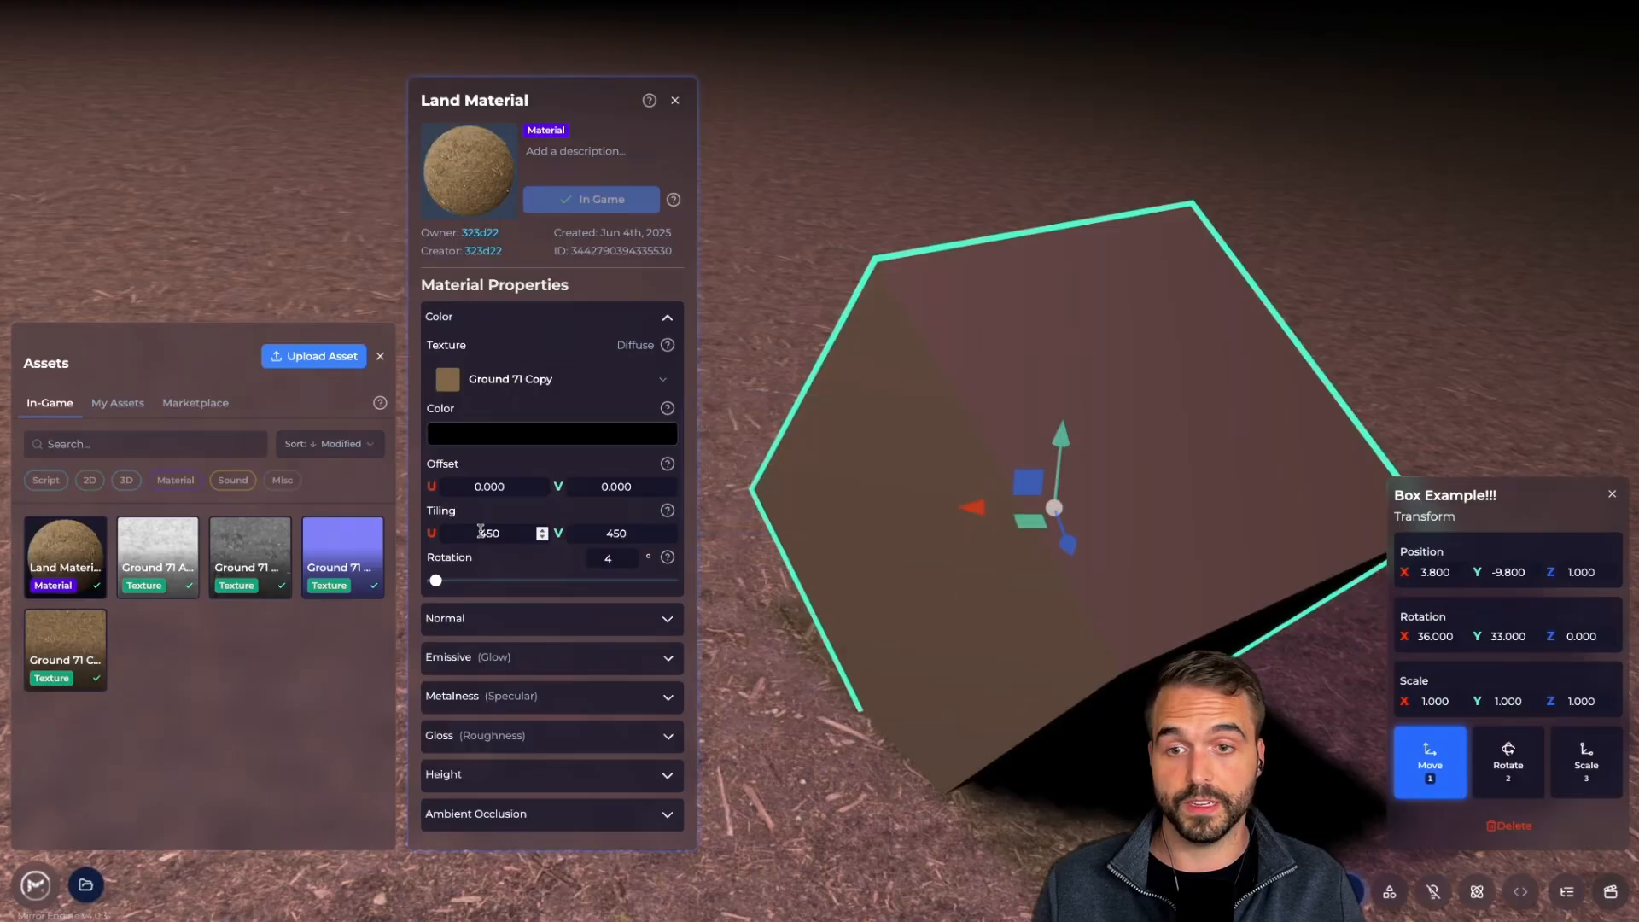
mouse_move(650, 559)
key(s)
key(d)
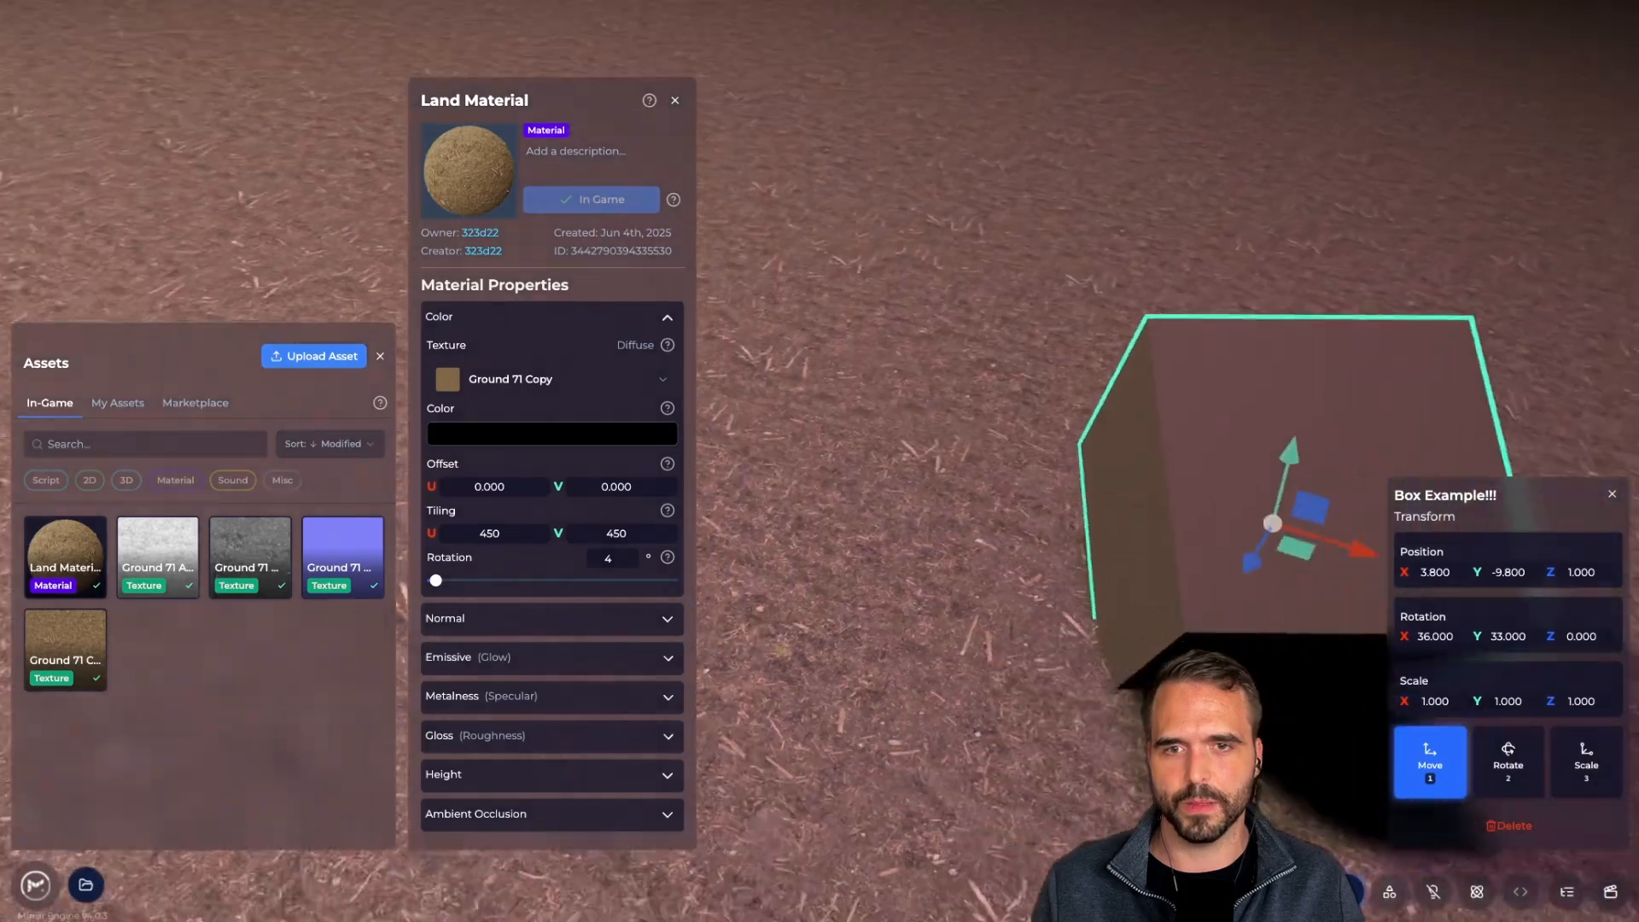
key(w)
key(a)
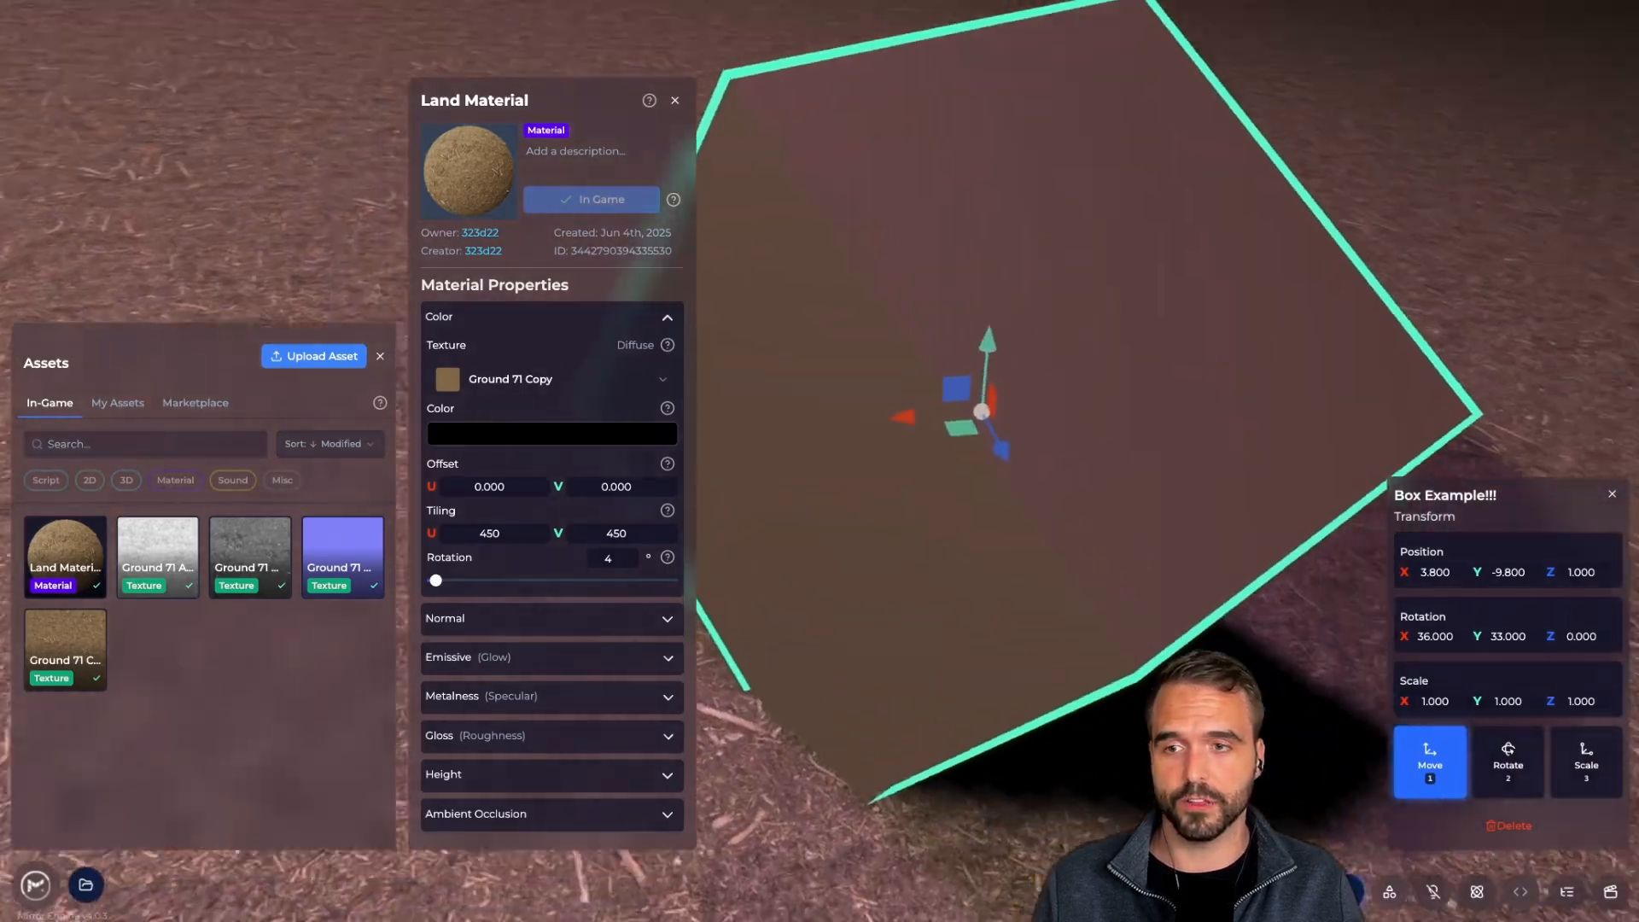
click(195, 403)
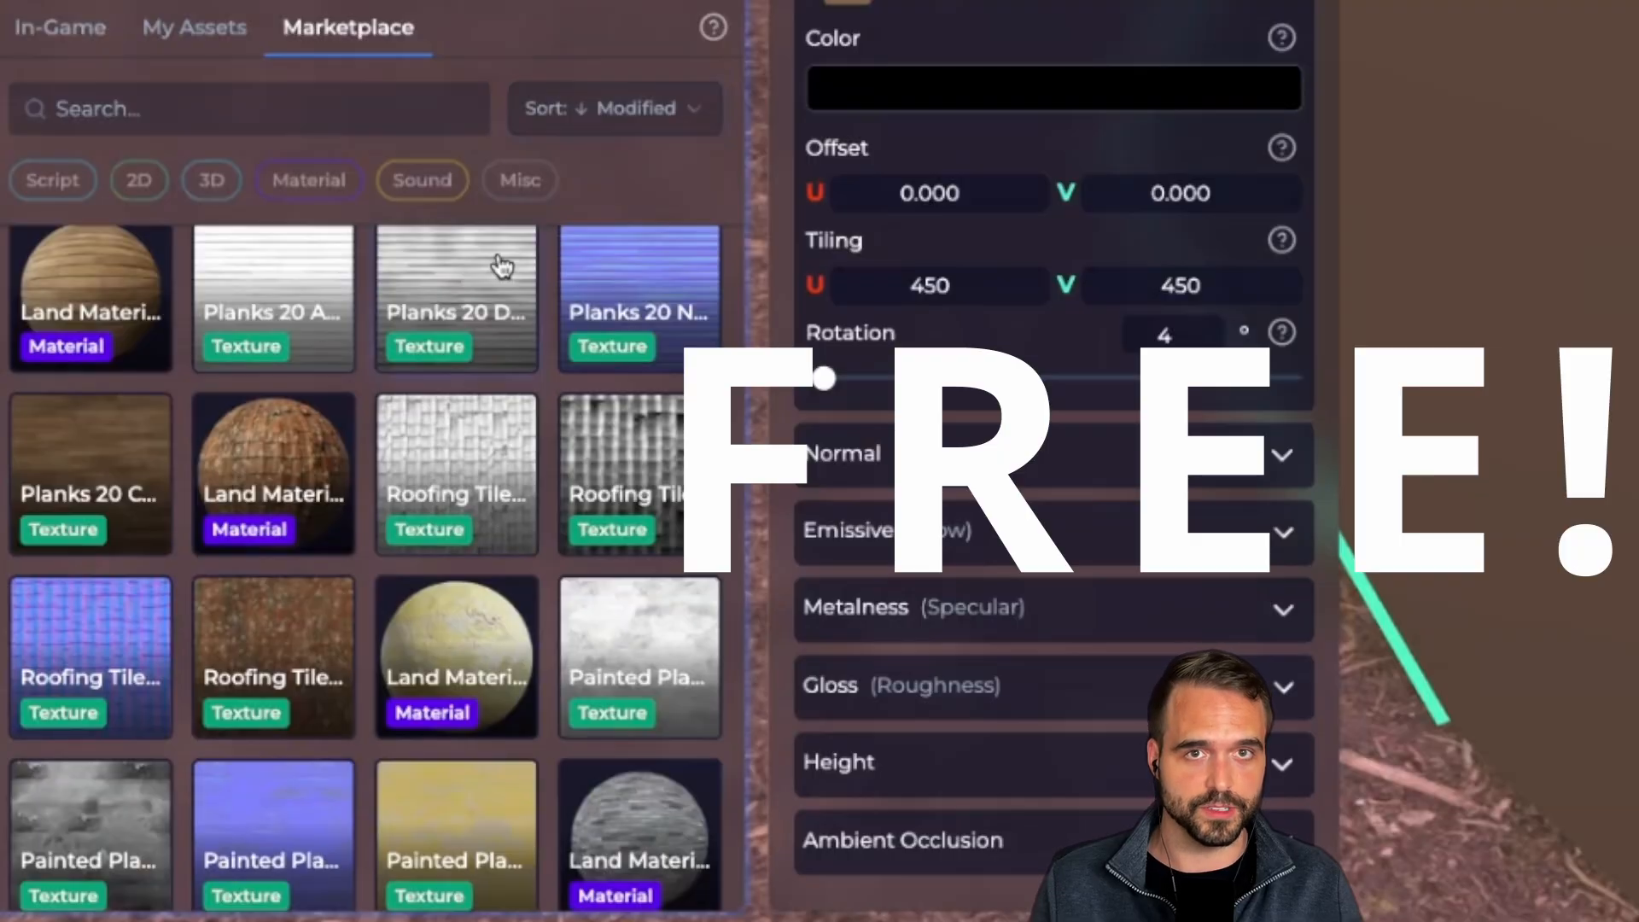
Search the marketplace for 'rock', filter to materials, and open Rock 13 Material's details
scroll(293, 305, down, 4)
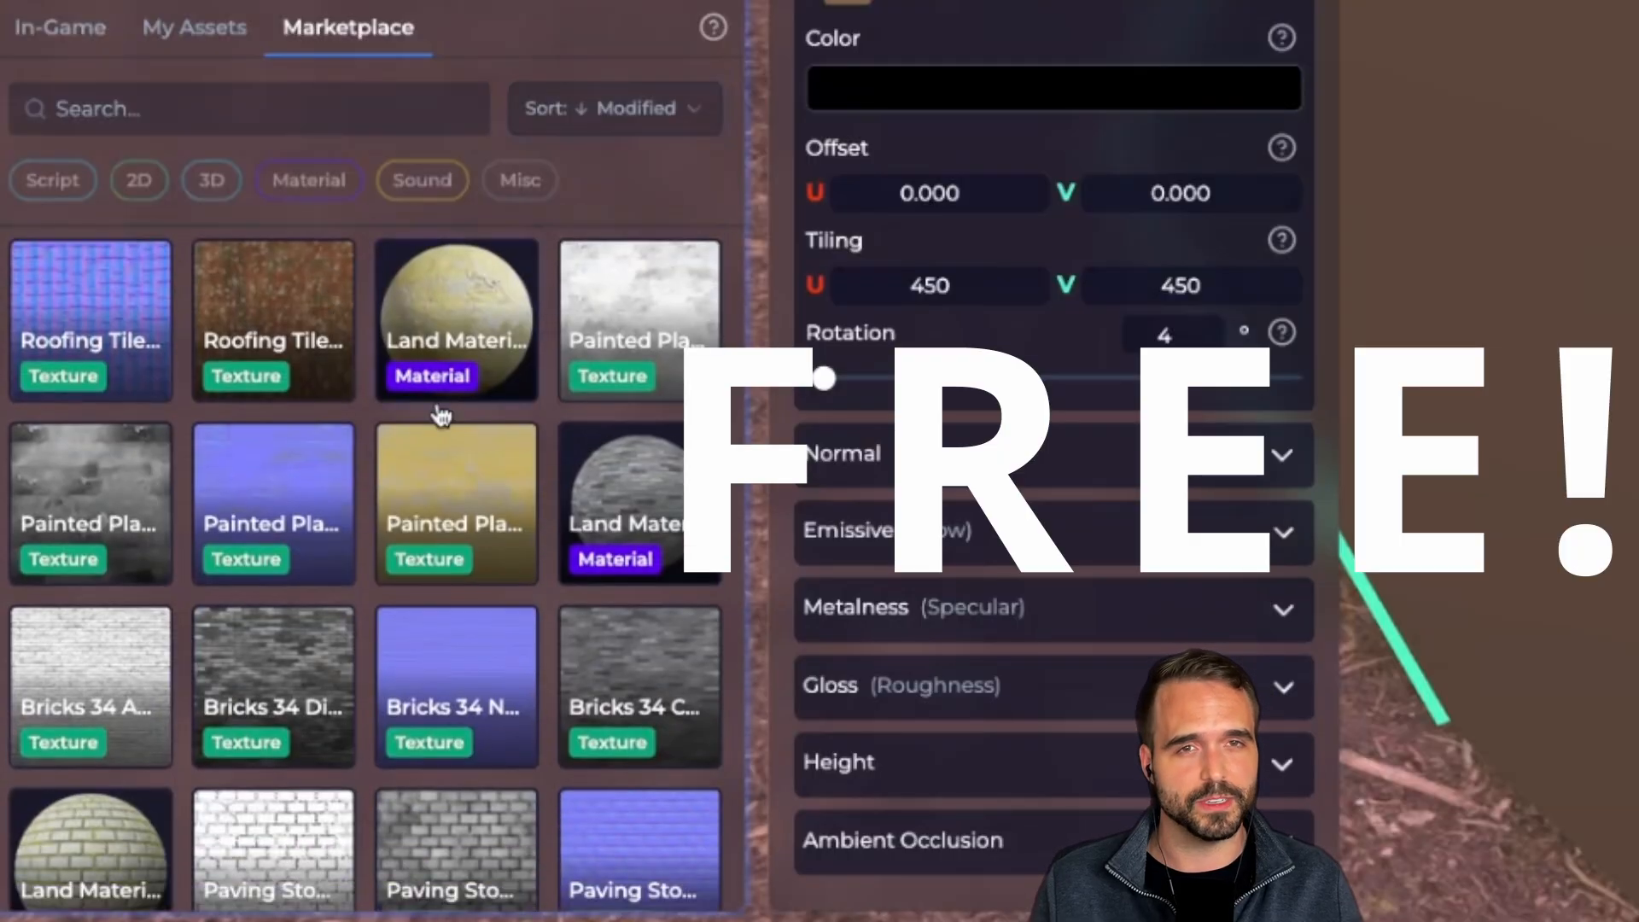
scroll(453, 515, up, 2)
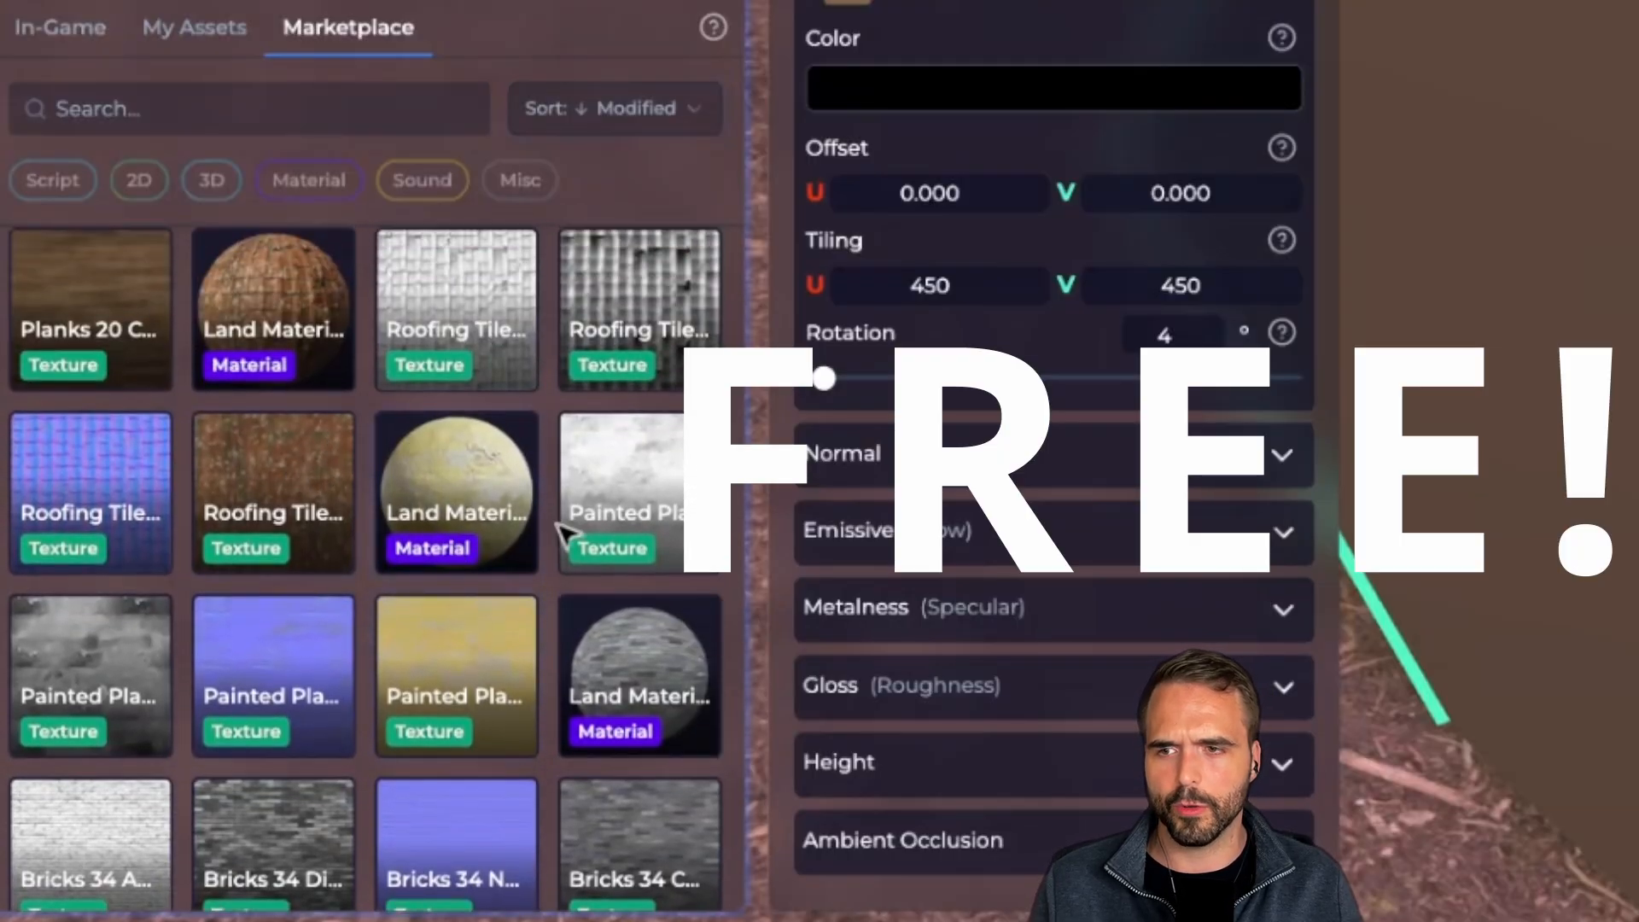
click(310, 103)
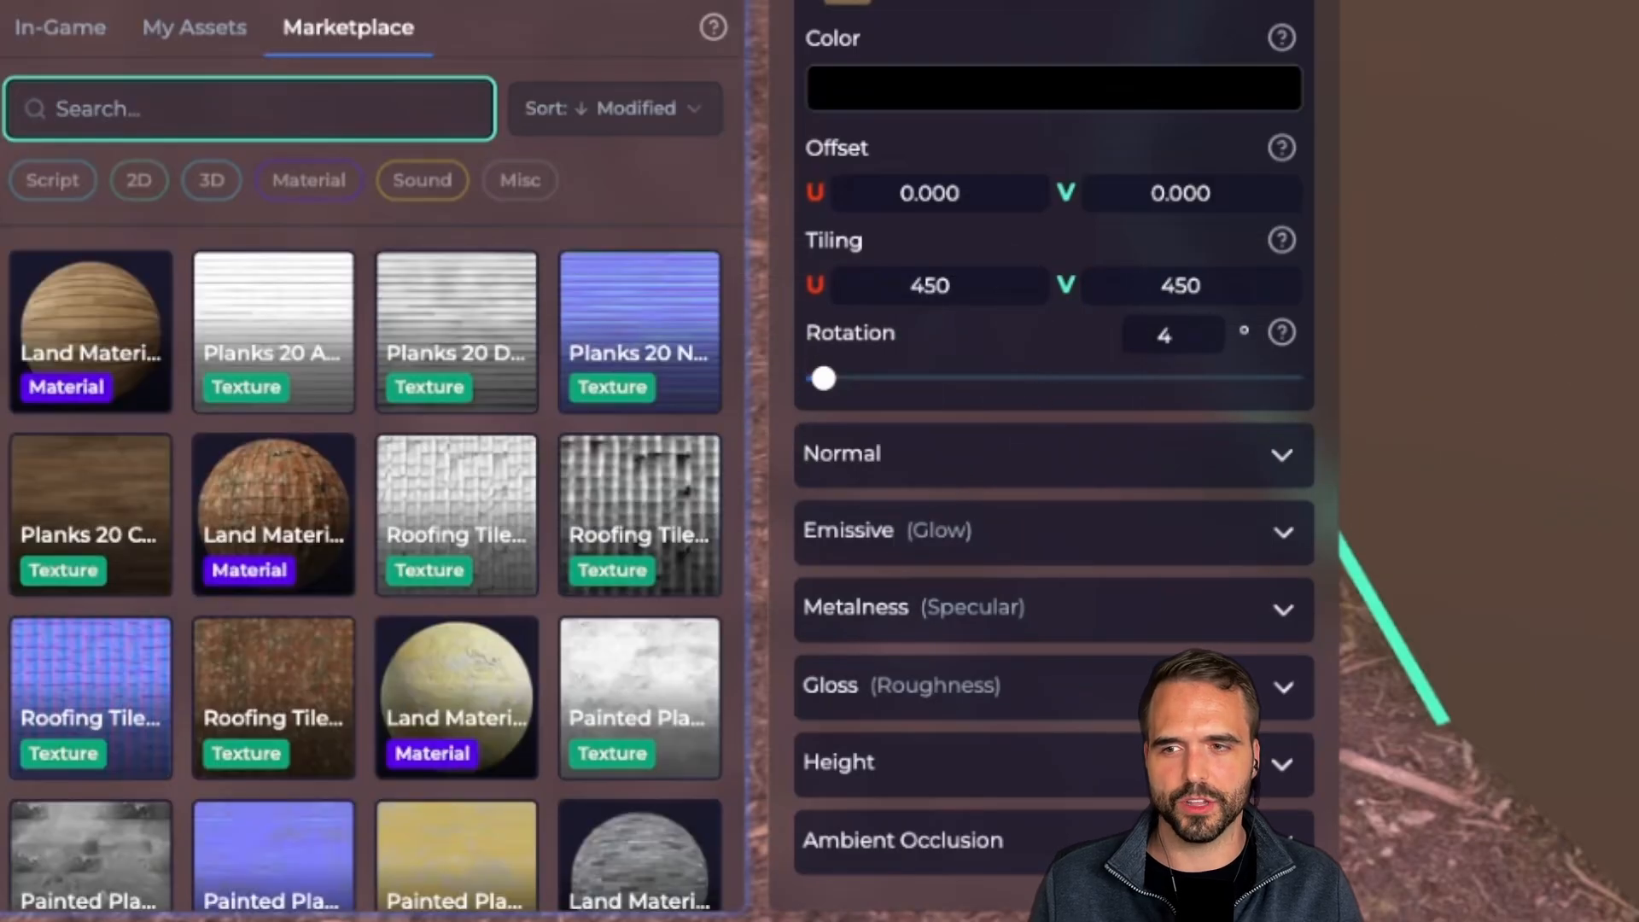
text(rock)
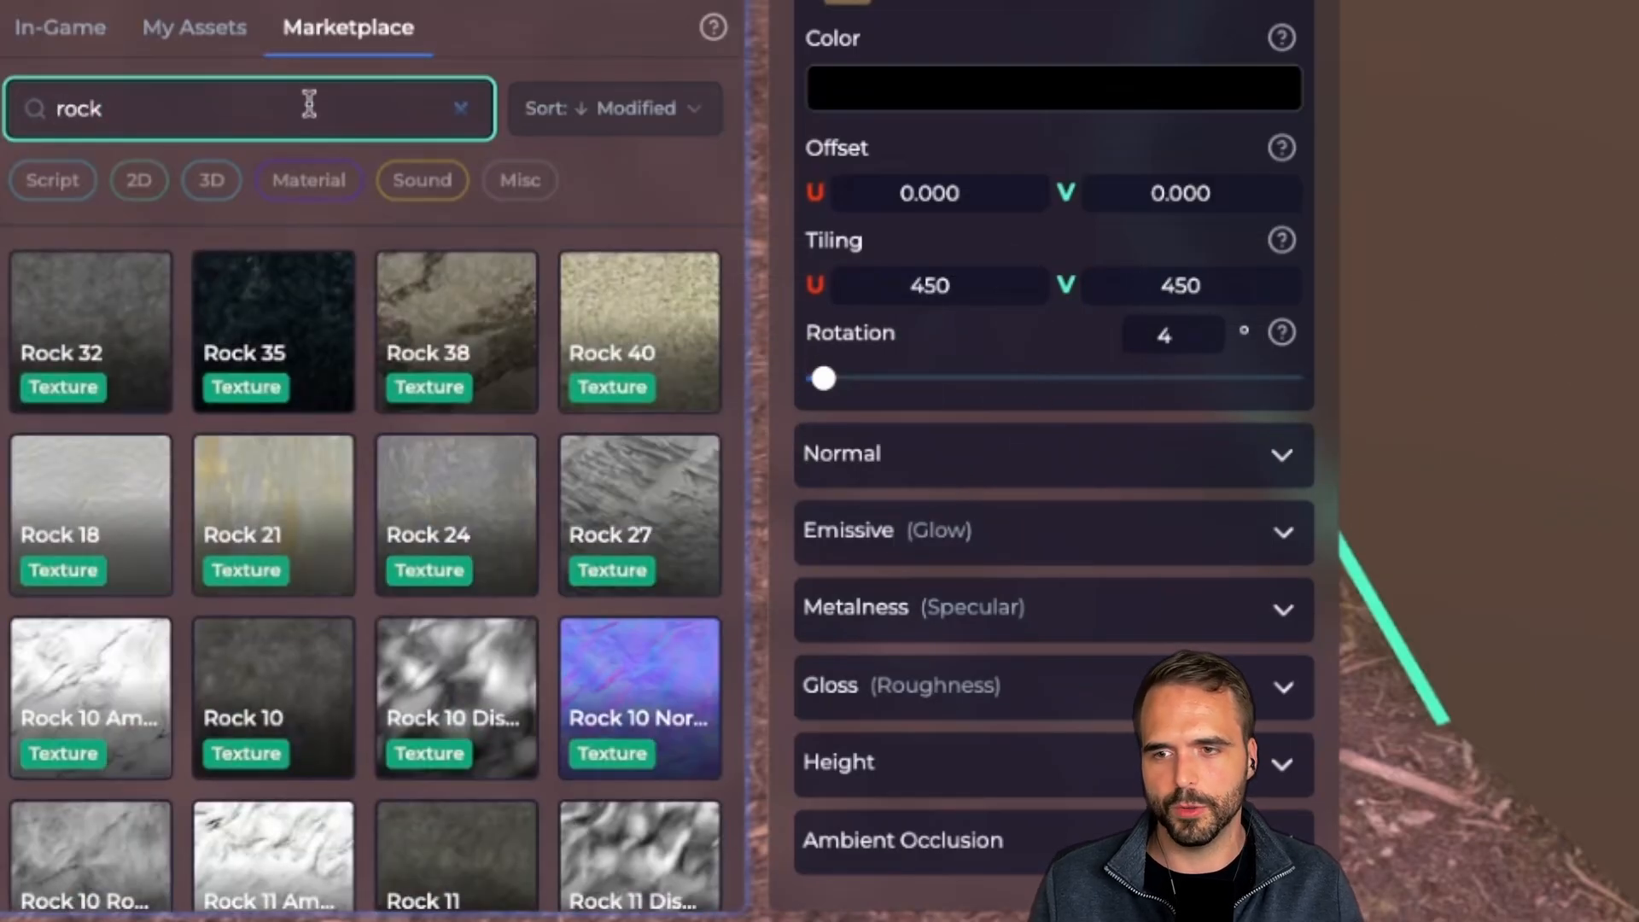
scroll(475, 589, down, 7)
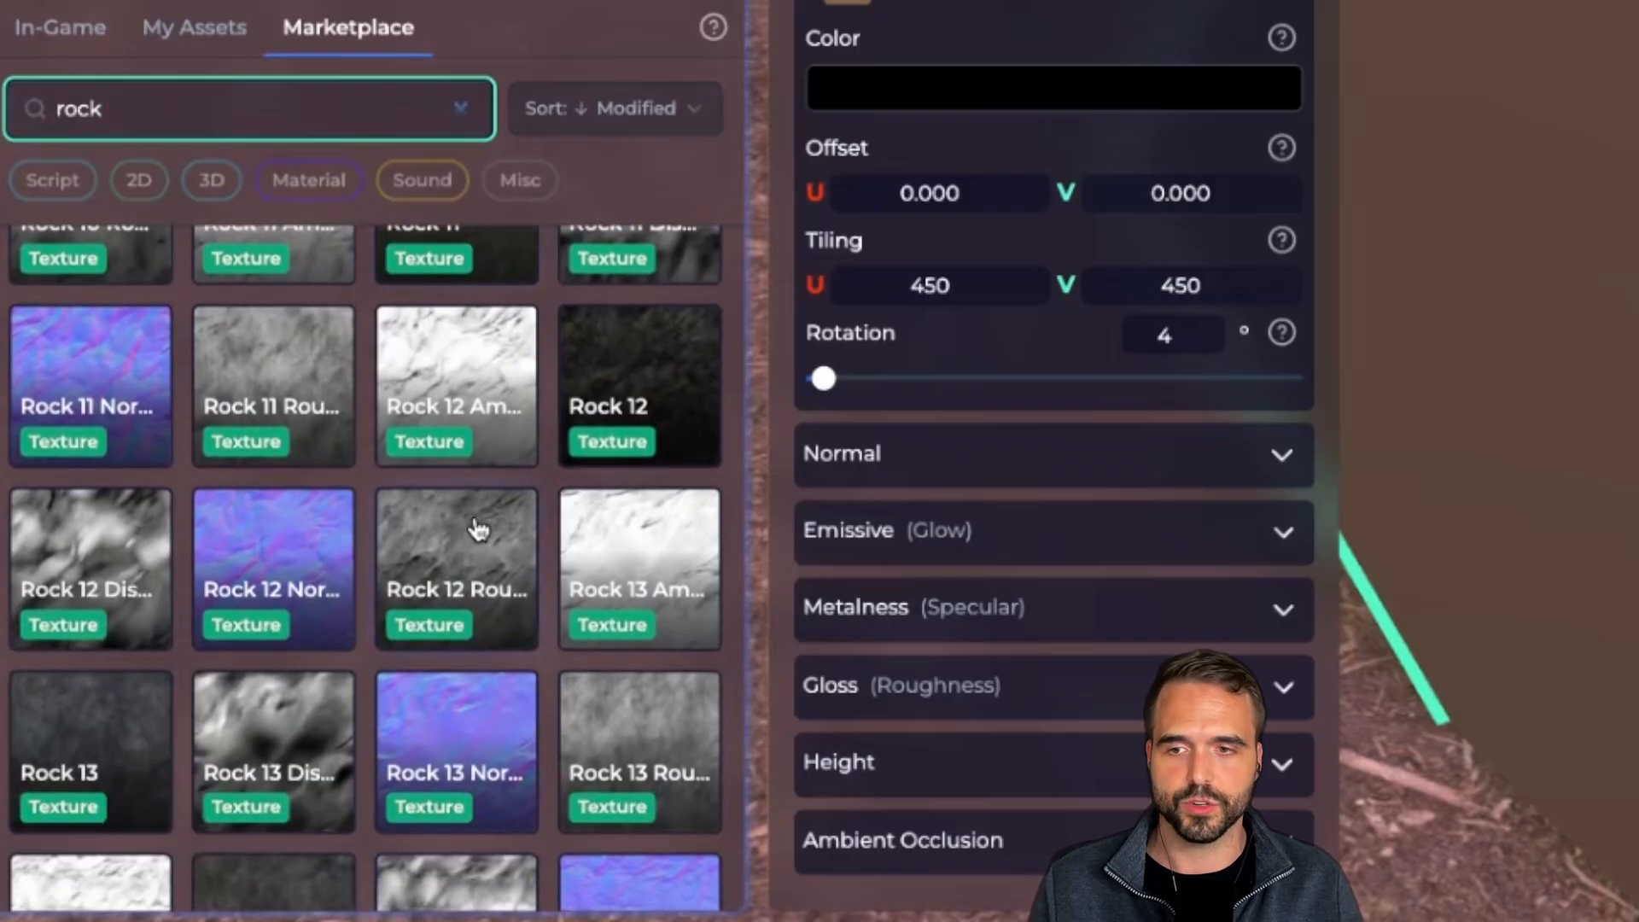
scroll(478, 531, down, 2)
scroll(487, 542, up, 6)
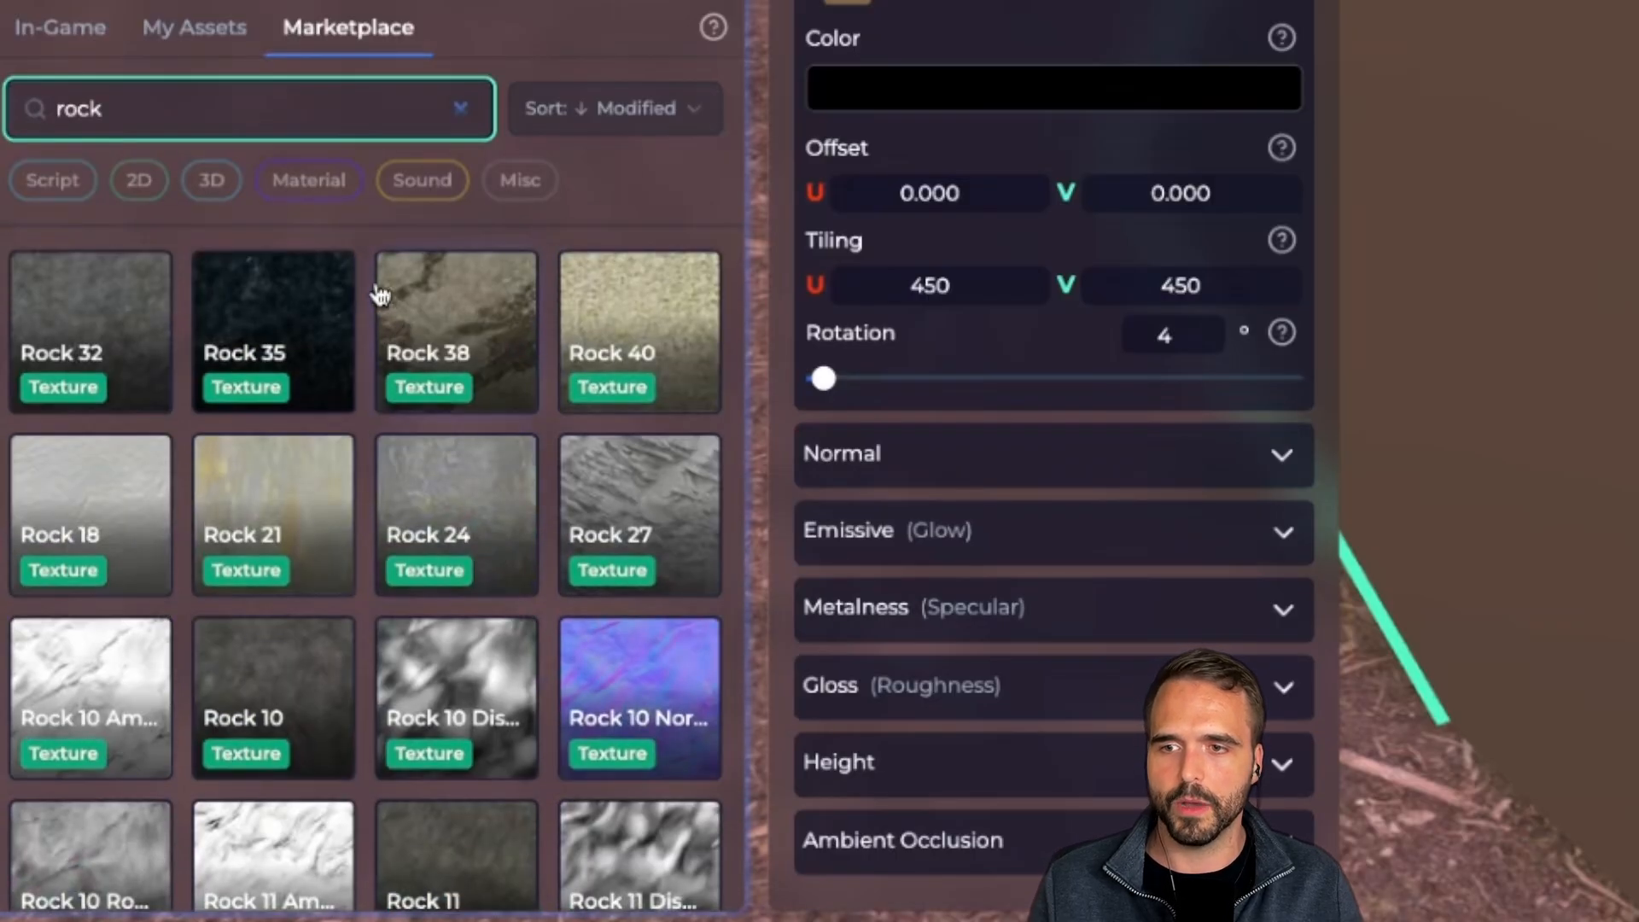
click(311, 179)
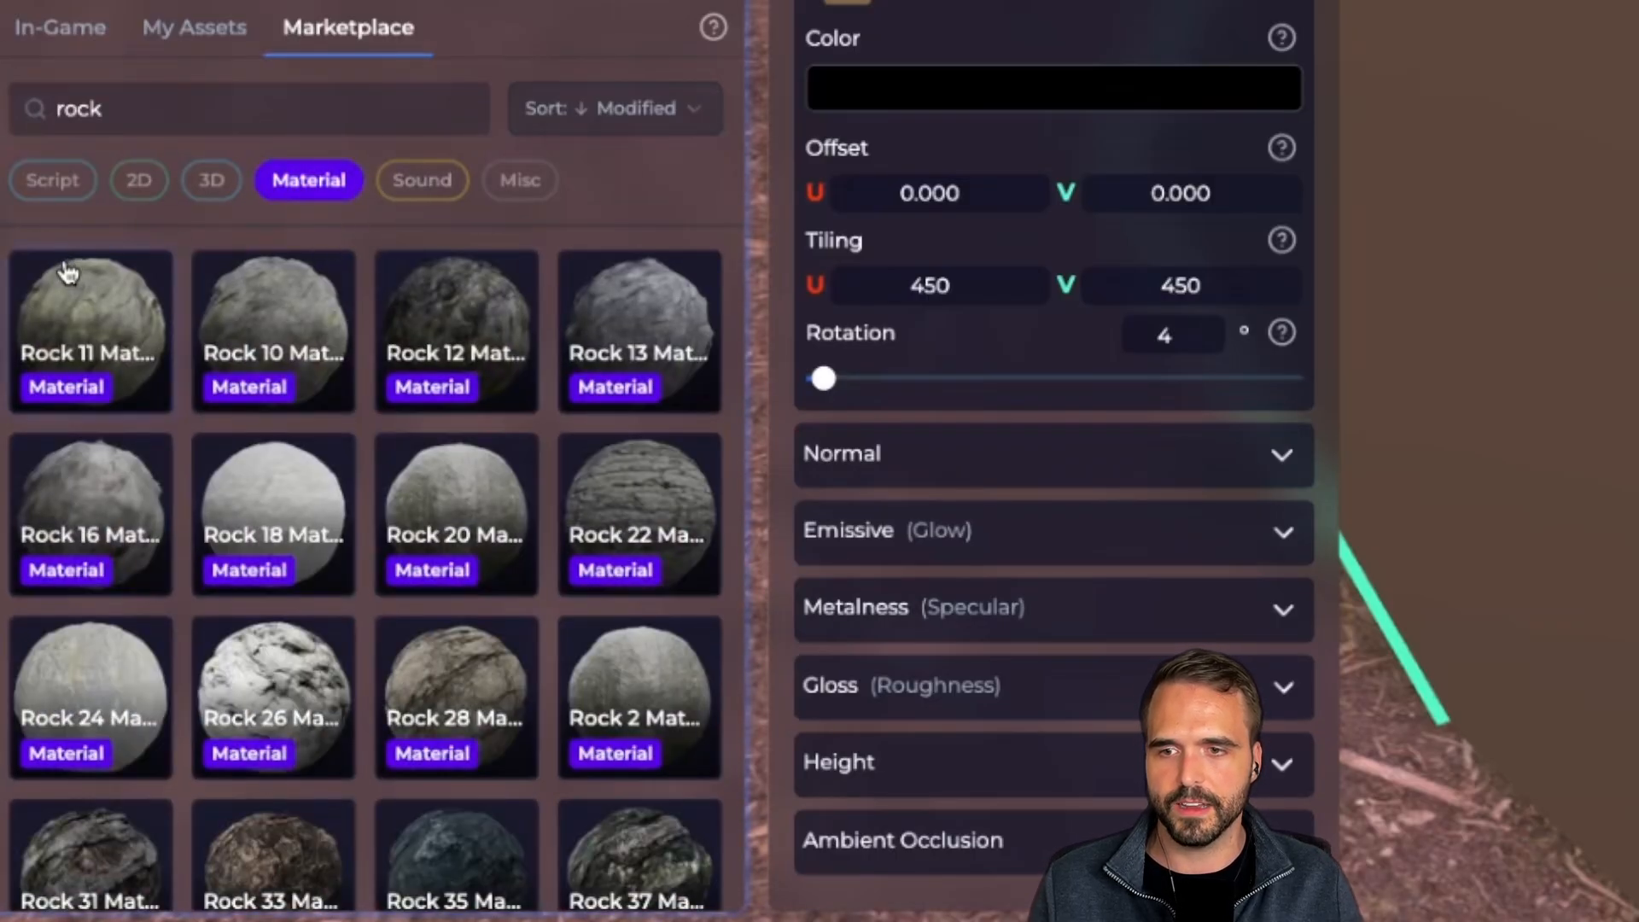
click(96, 342)
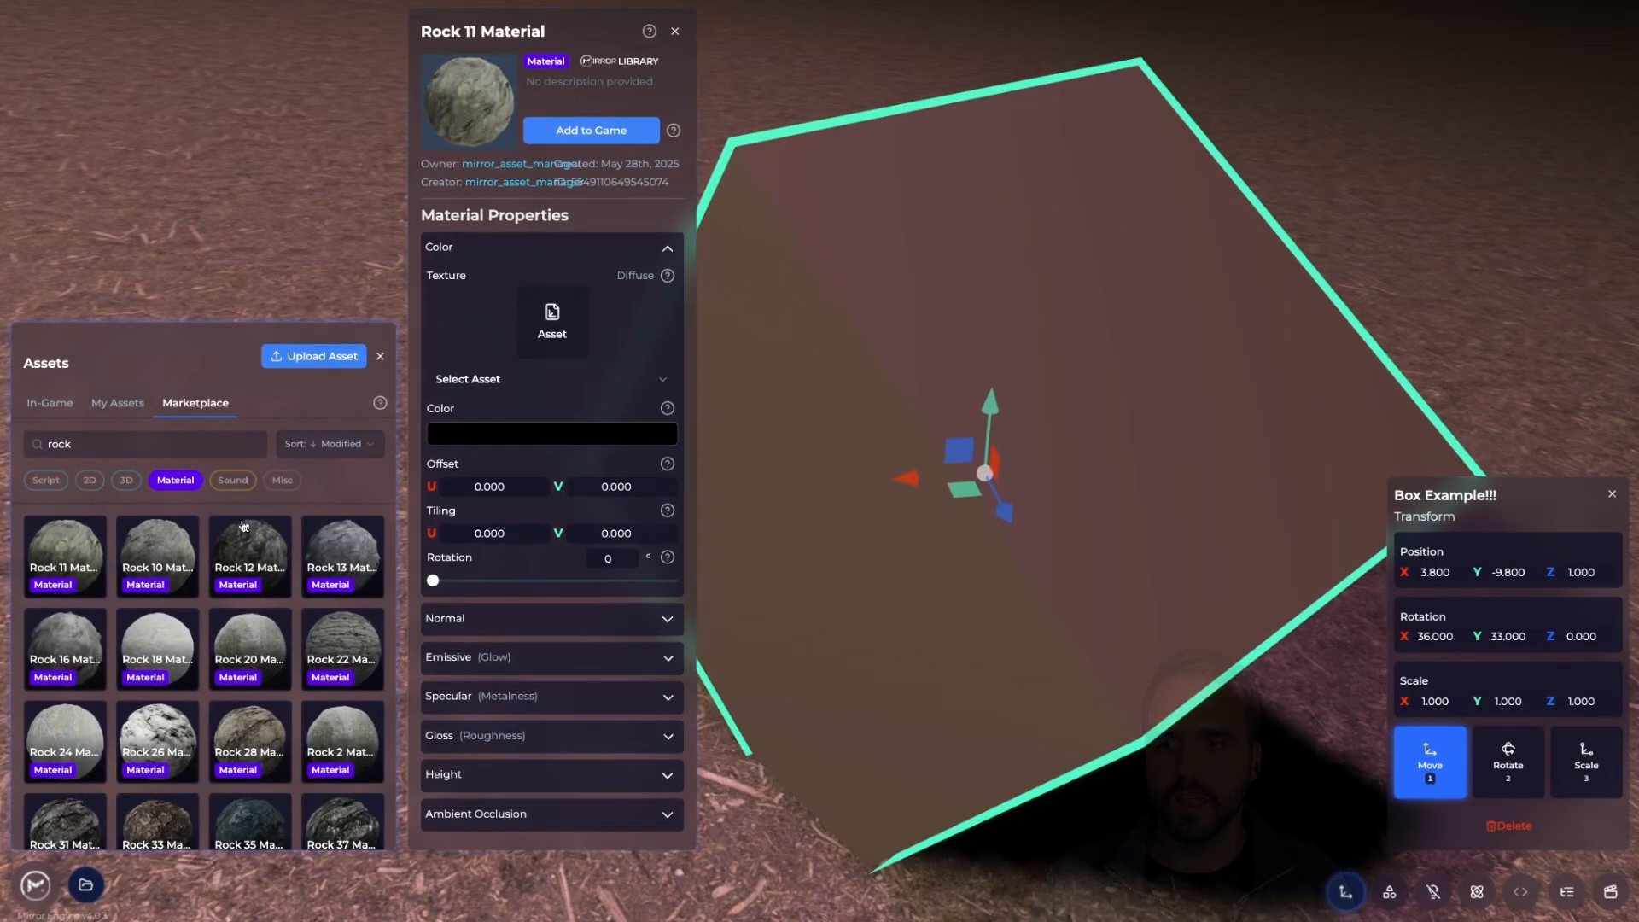
click(342, 555)
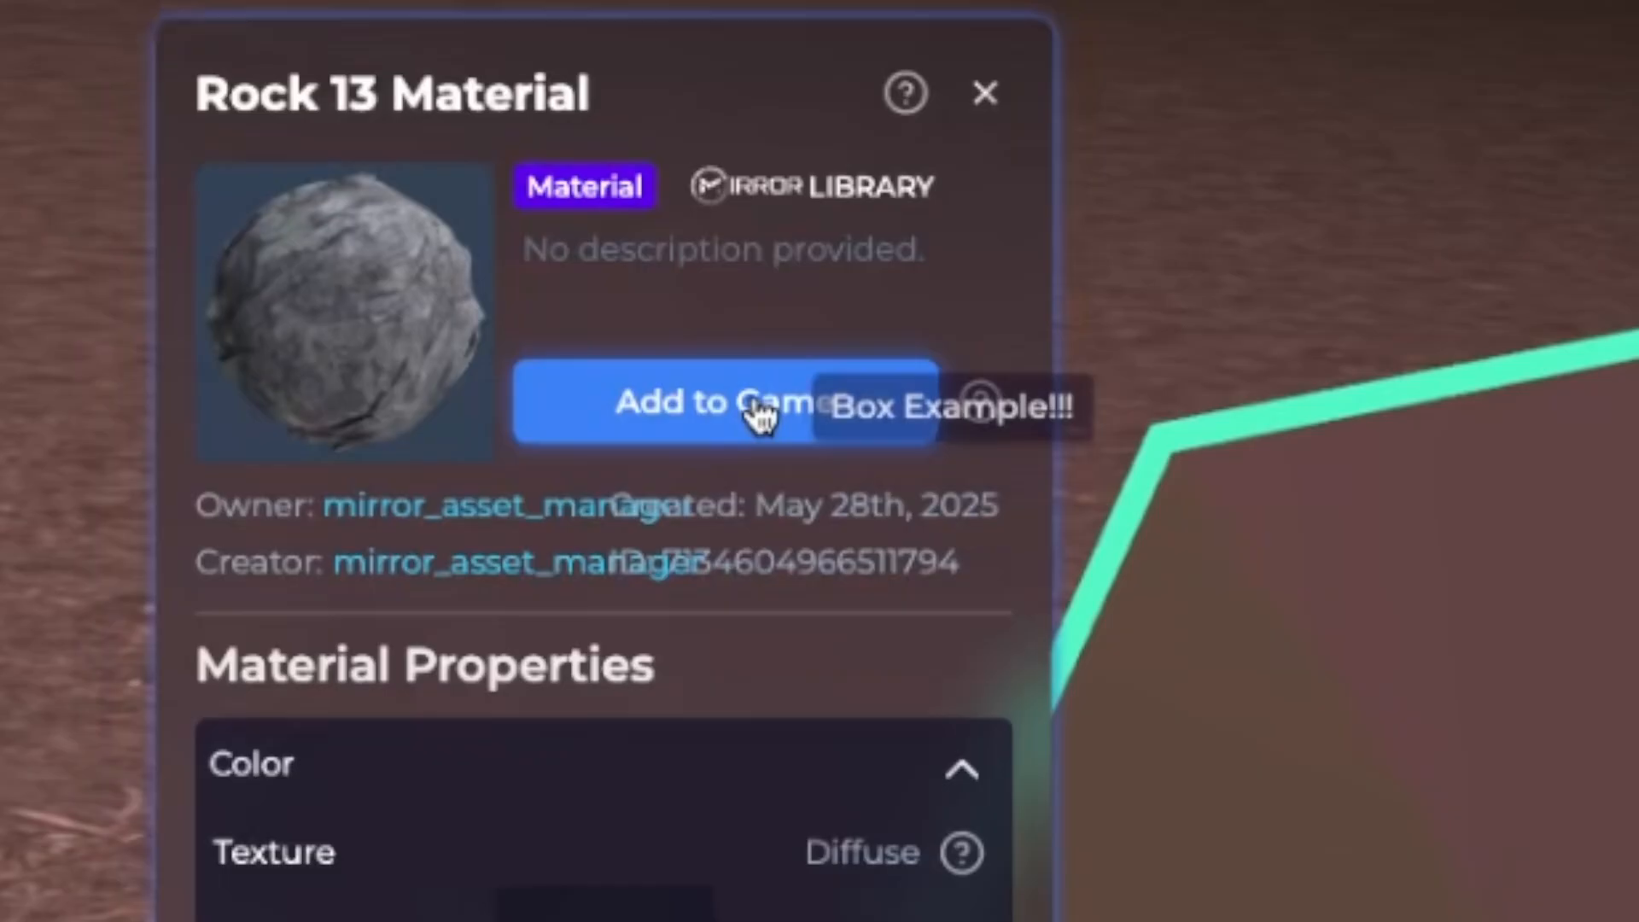
Add Rock 13 Material to the game, then confirm it among in-game assets and the box's material choices
click(756, 414)
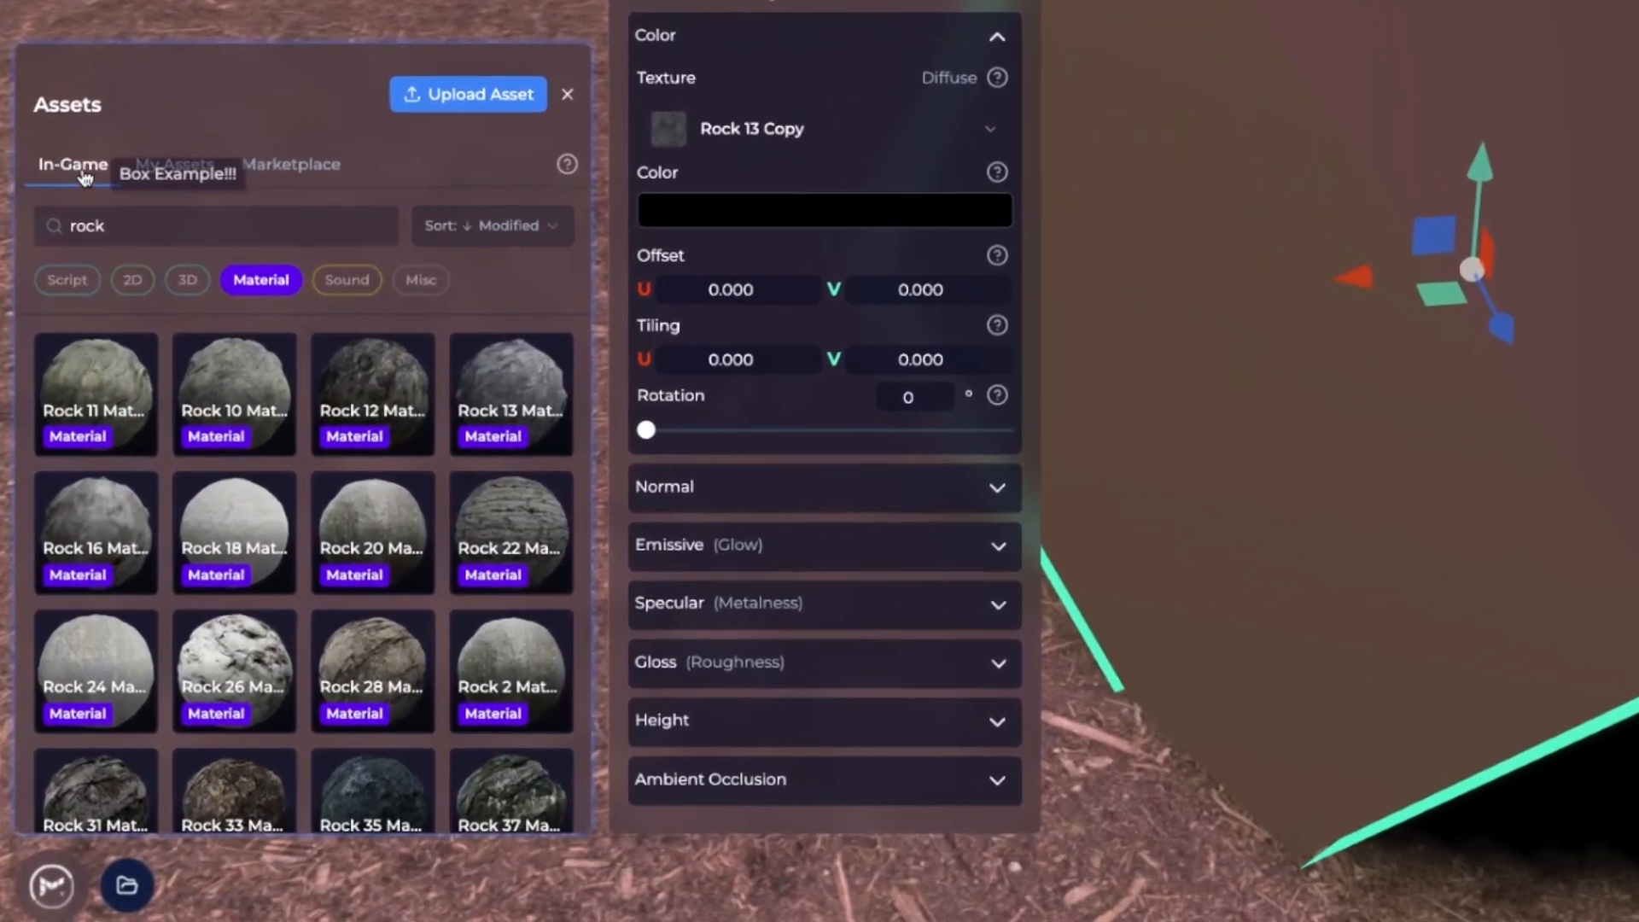
click(86, 166)
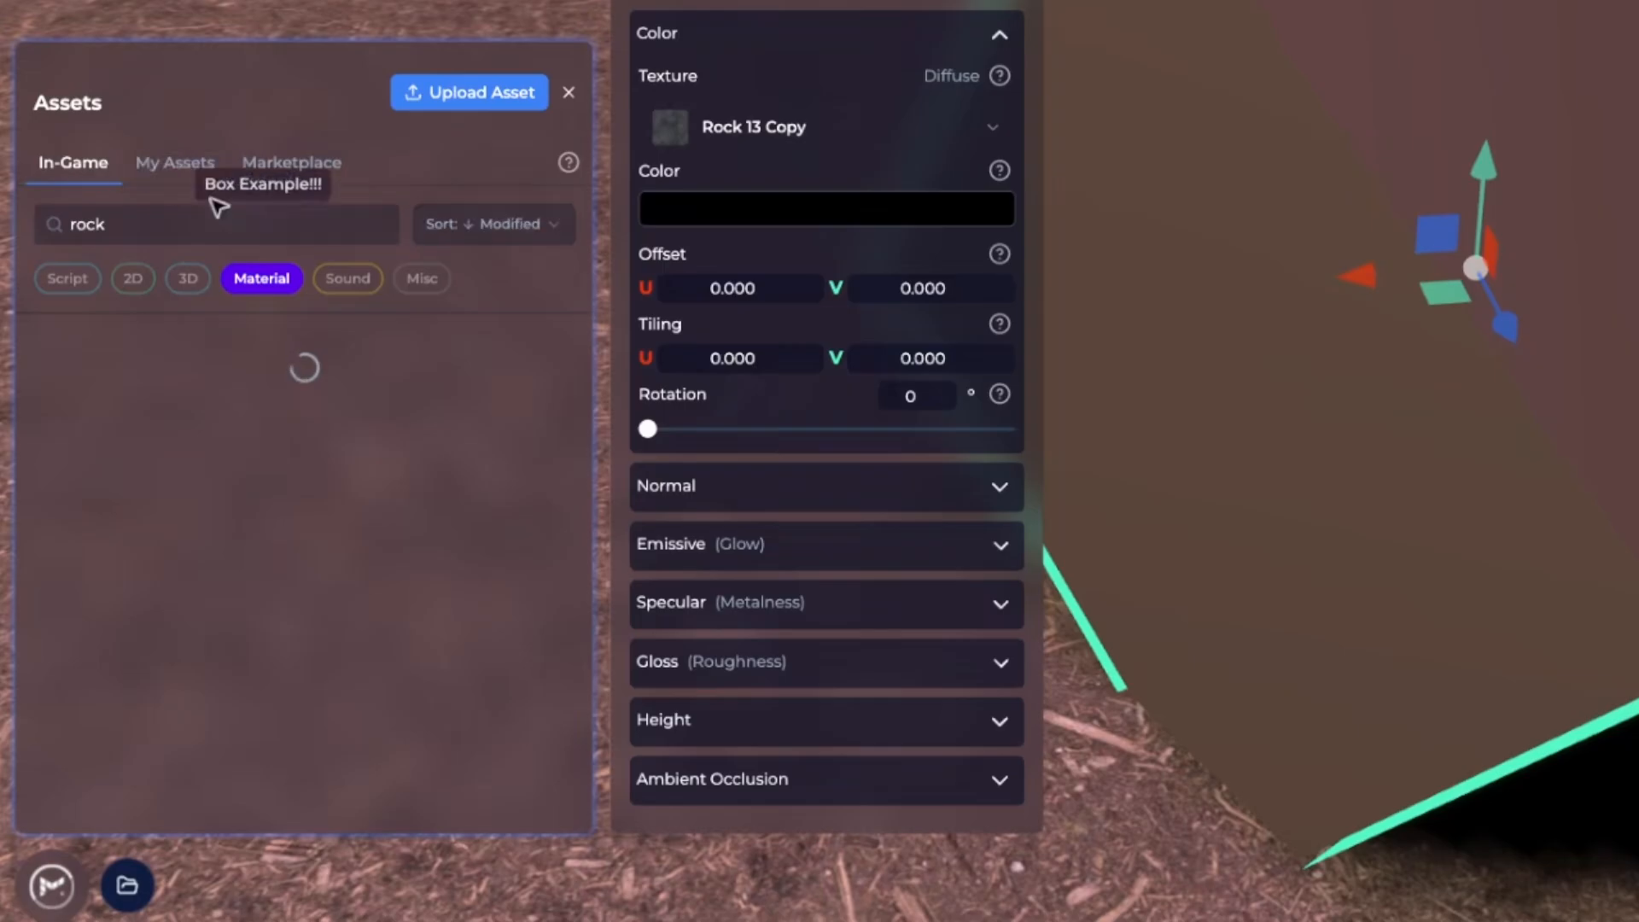
click(282, 226)
key(BackSpace)
key(BackSpace)
key(BackSpace)
key(BackSpace)
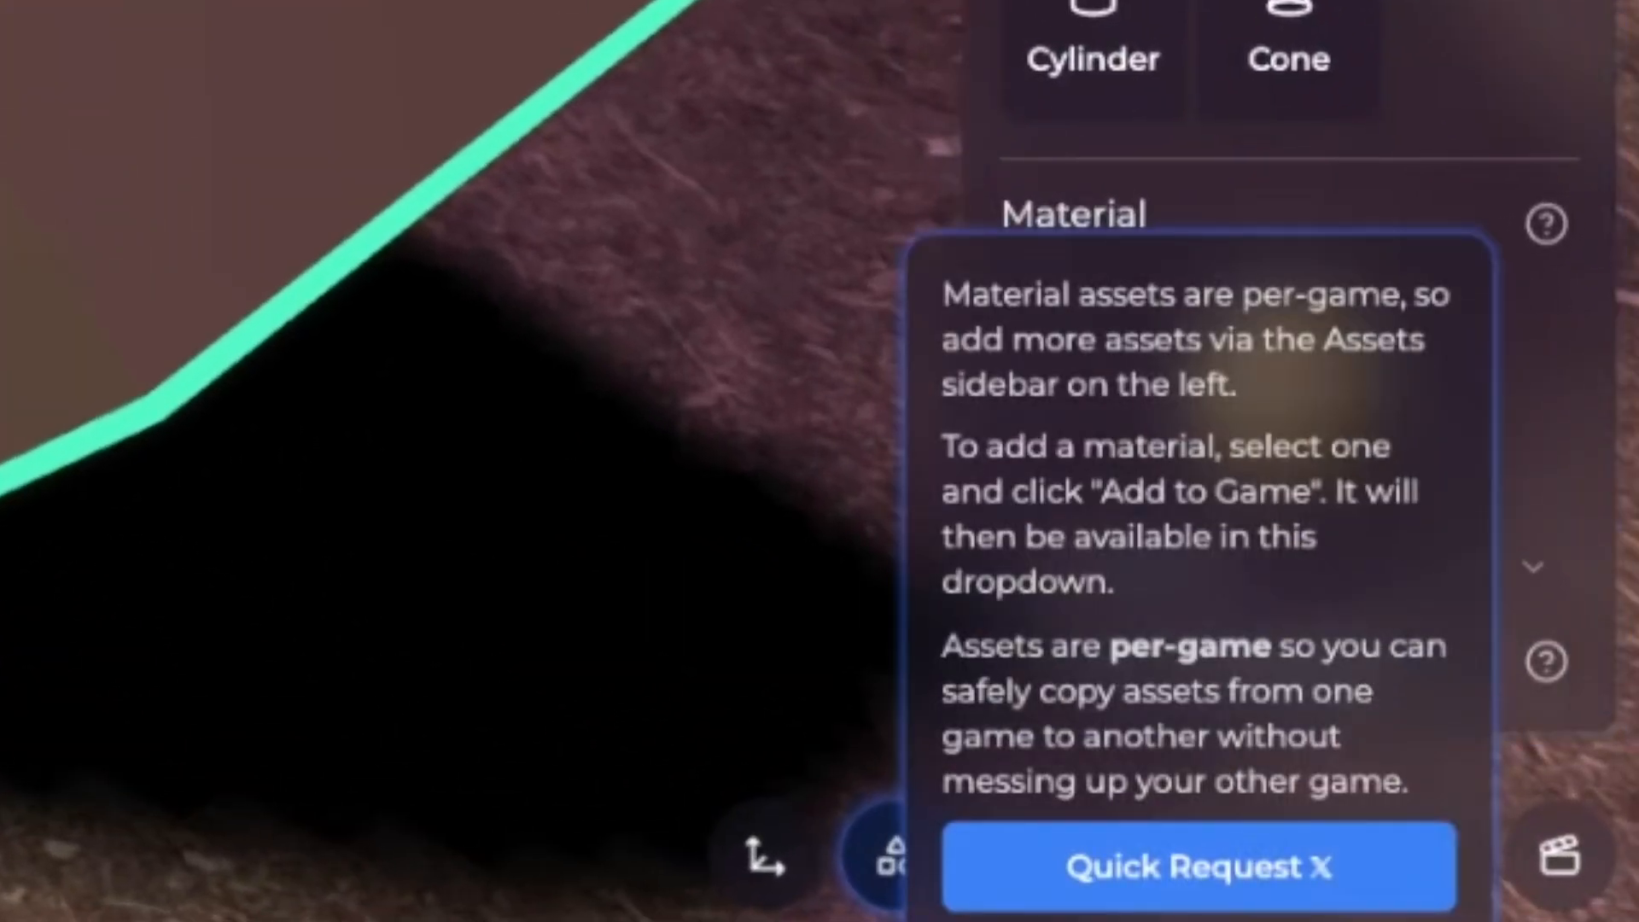
click(1522, 568)
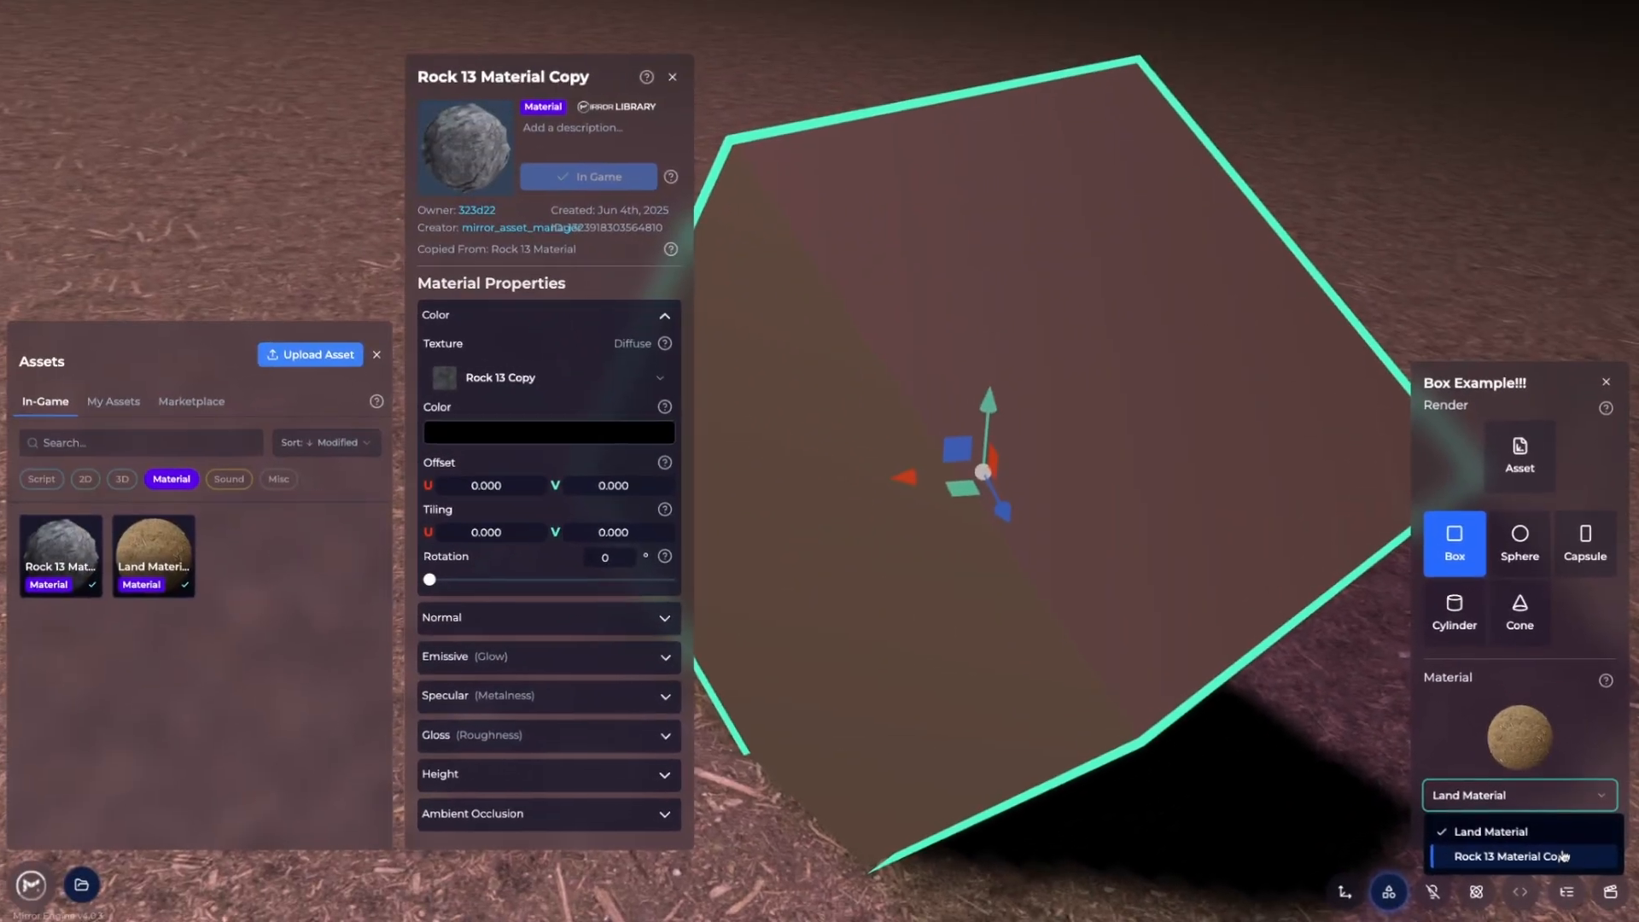
Give the box Rock 13 Material Copy, make it a sphere, and lower it onto the terrain
click(1563, 856)
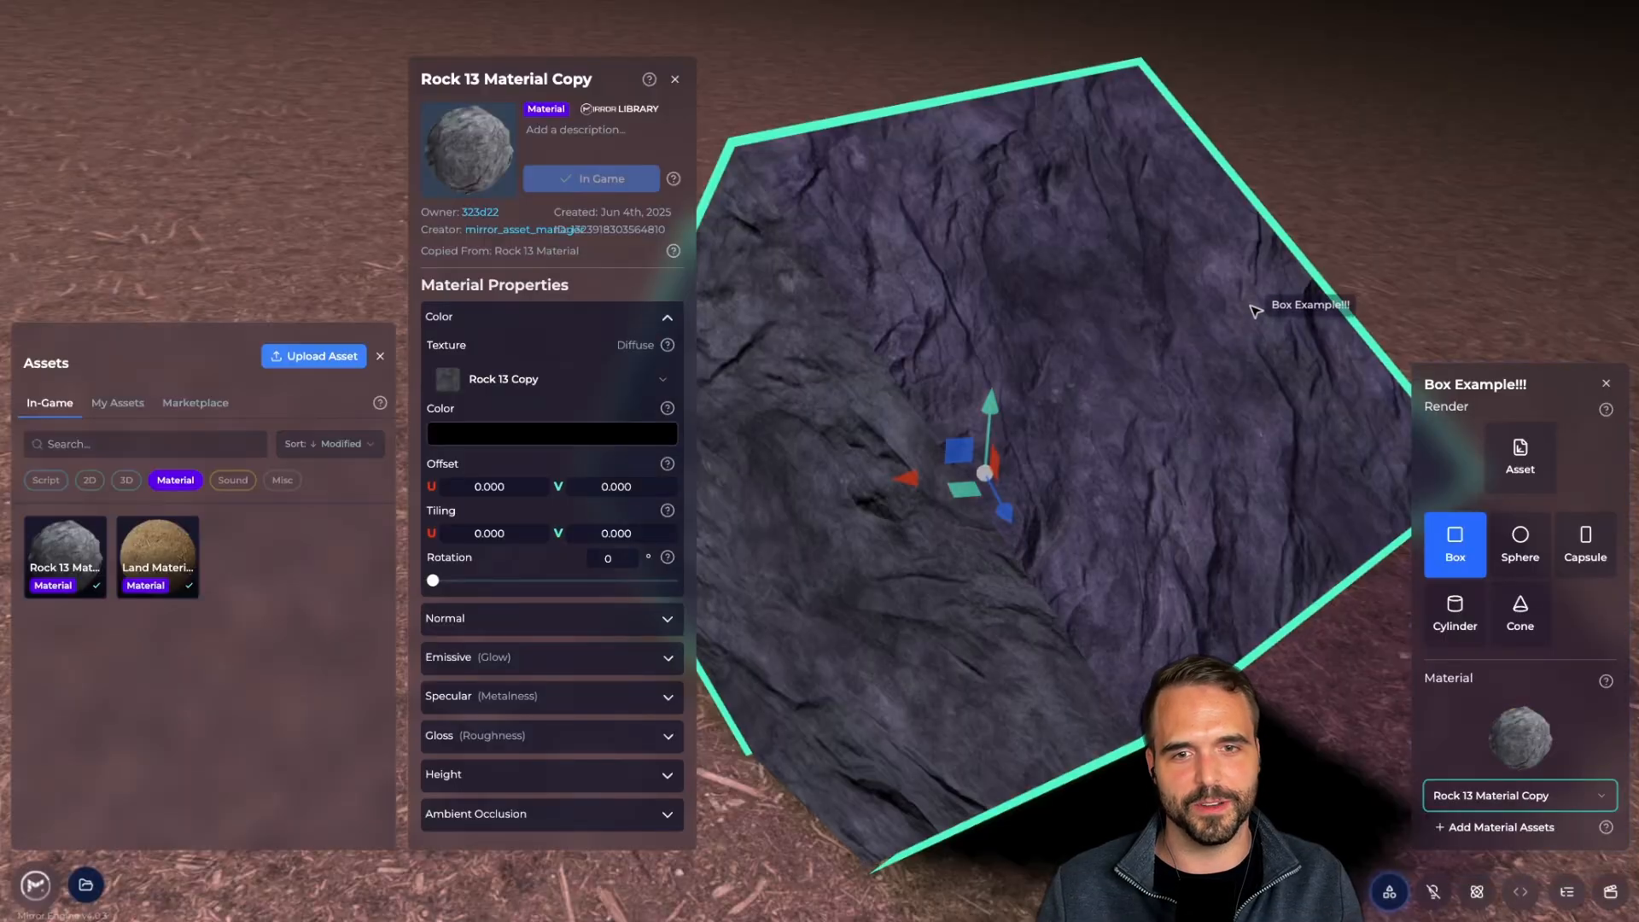
click(1520, 542)
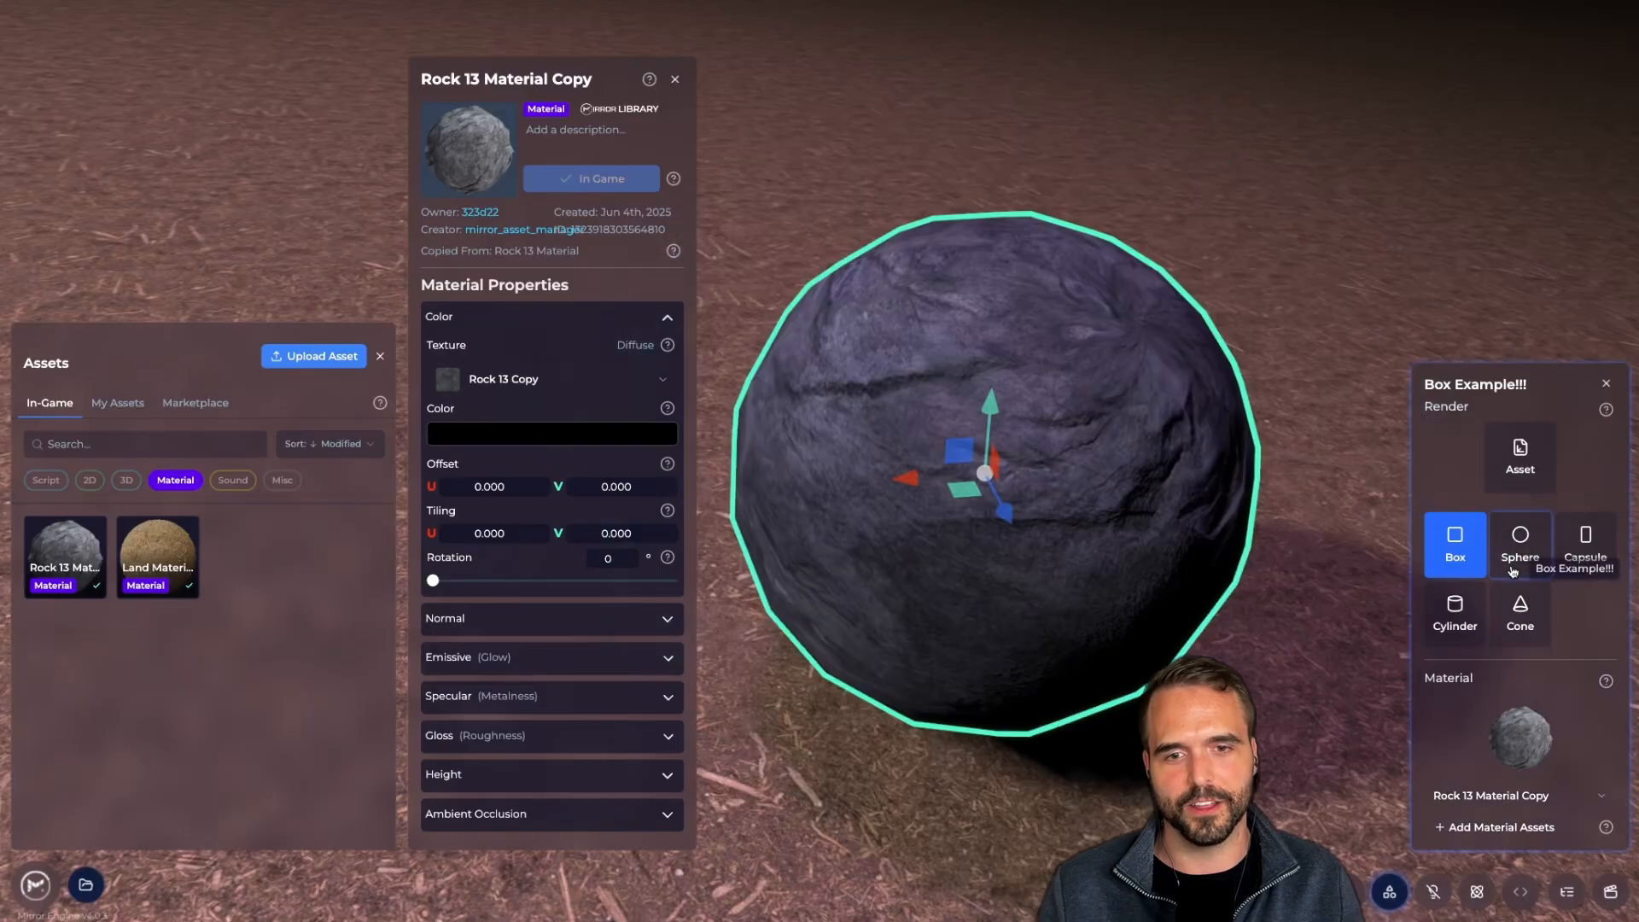
drag(1003, 413, 1005, 615)
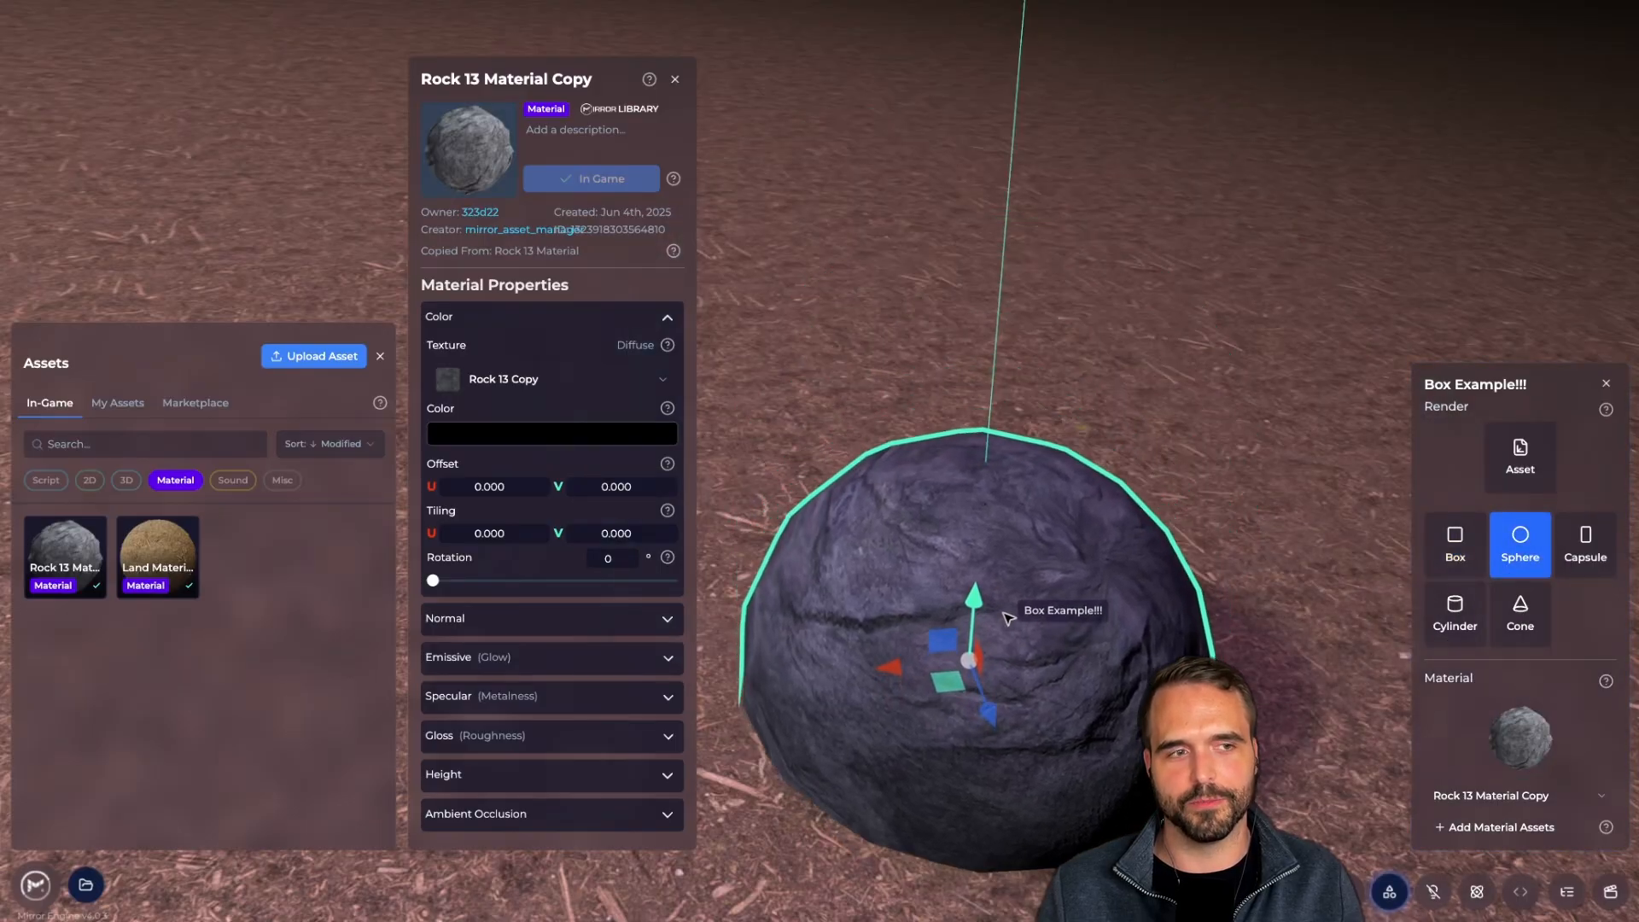
right_drag(1005, 615, 1202, 497)
key(s)
click(1014, 550)
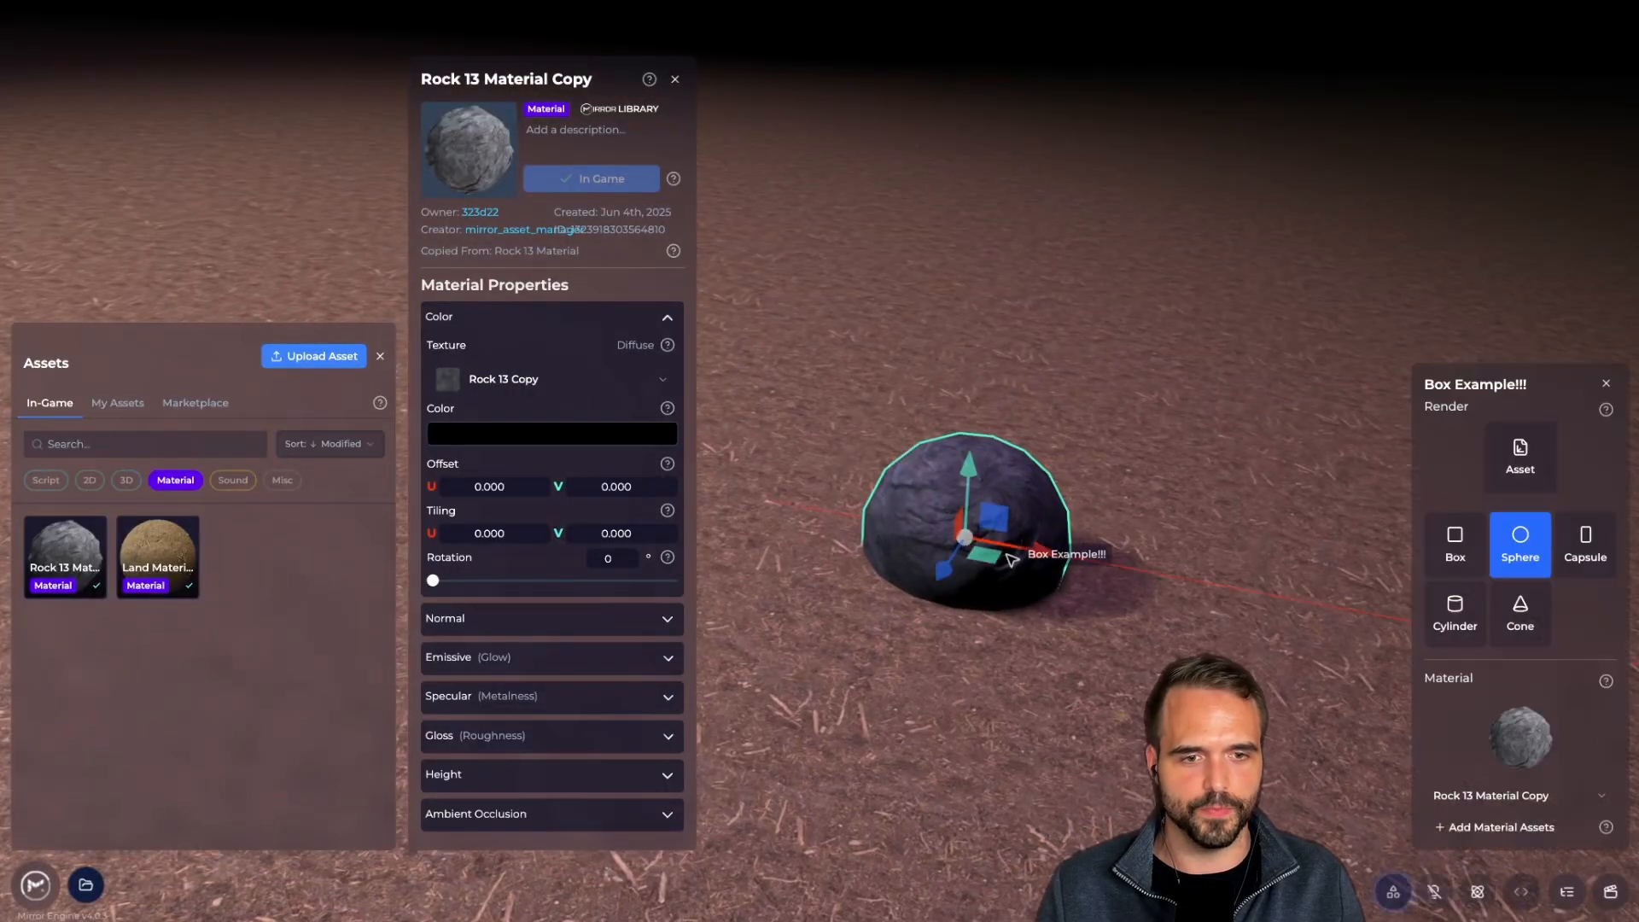
Set the rock sphere's scale to 3 on X, Y and Z
click(1360, 894)
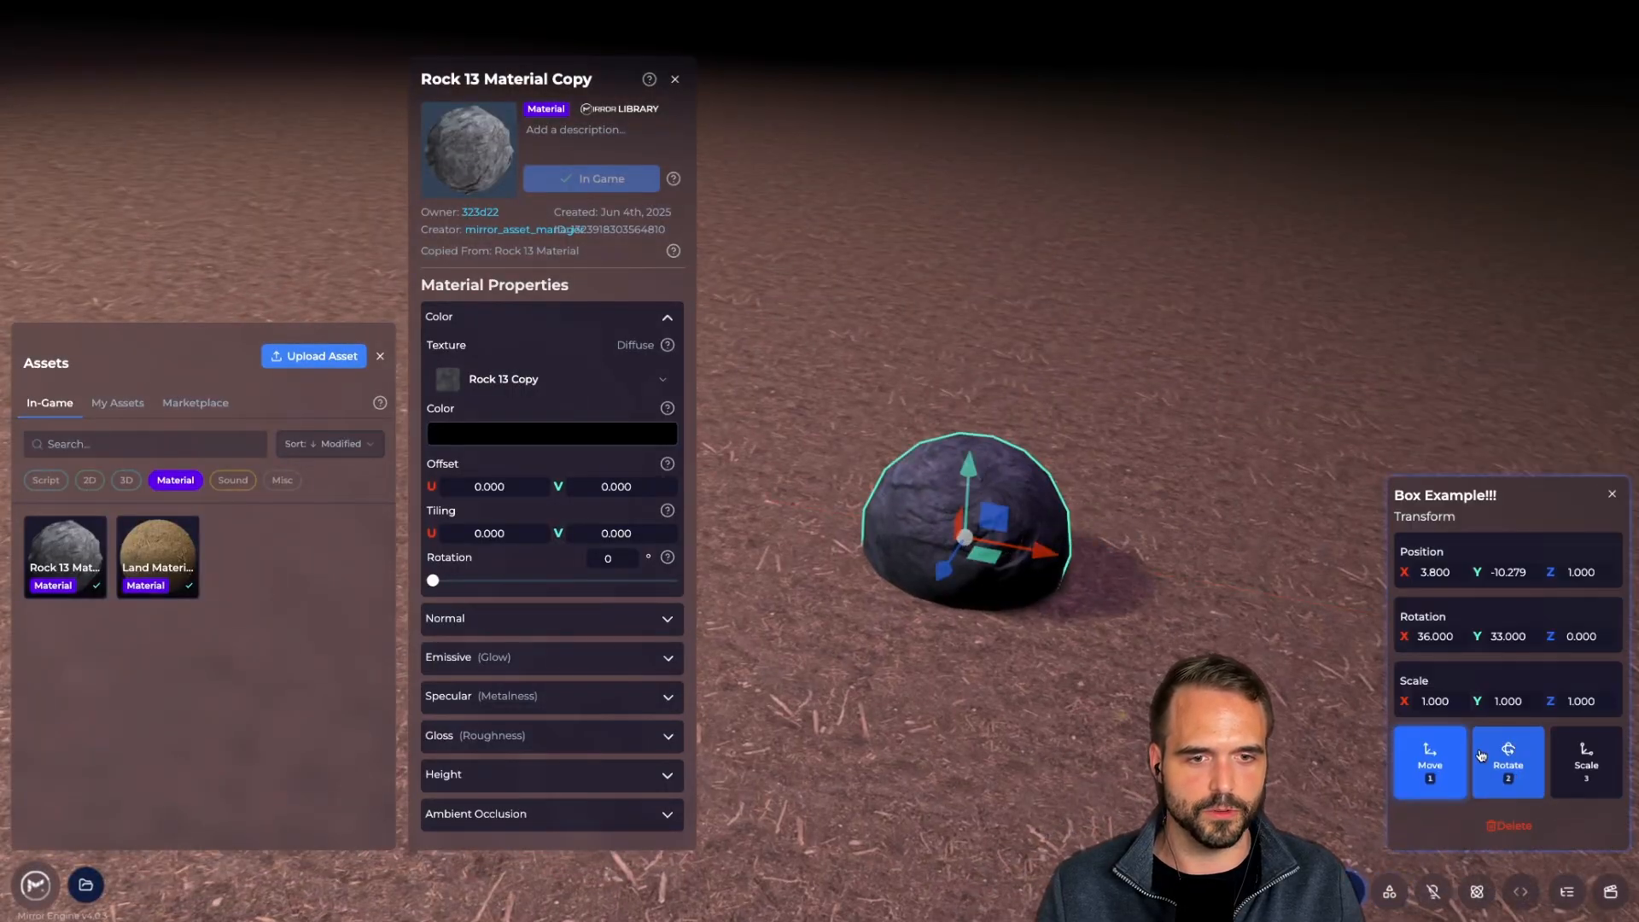
text(3)
click(1503, 701)
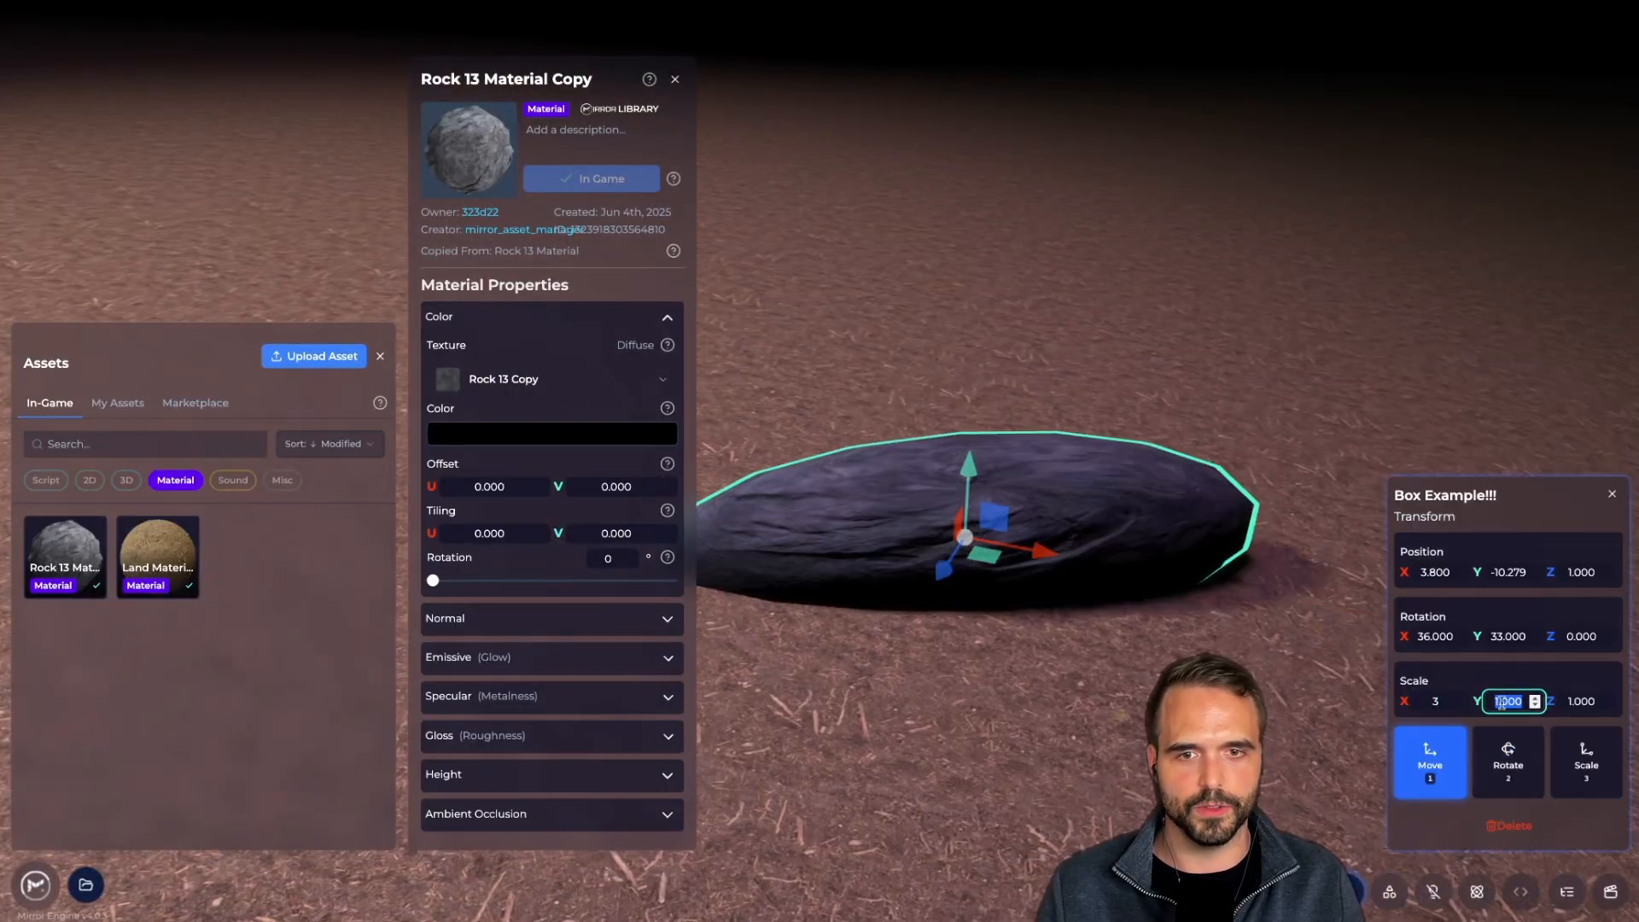
text(3)
click(1575, 701)
text(3)
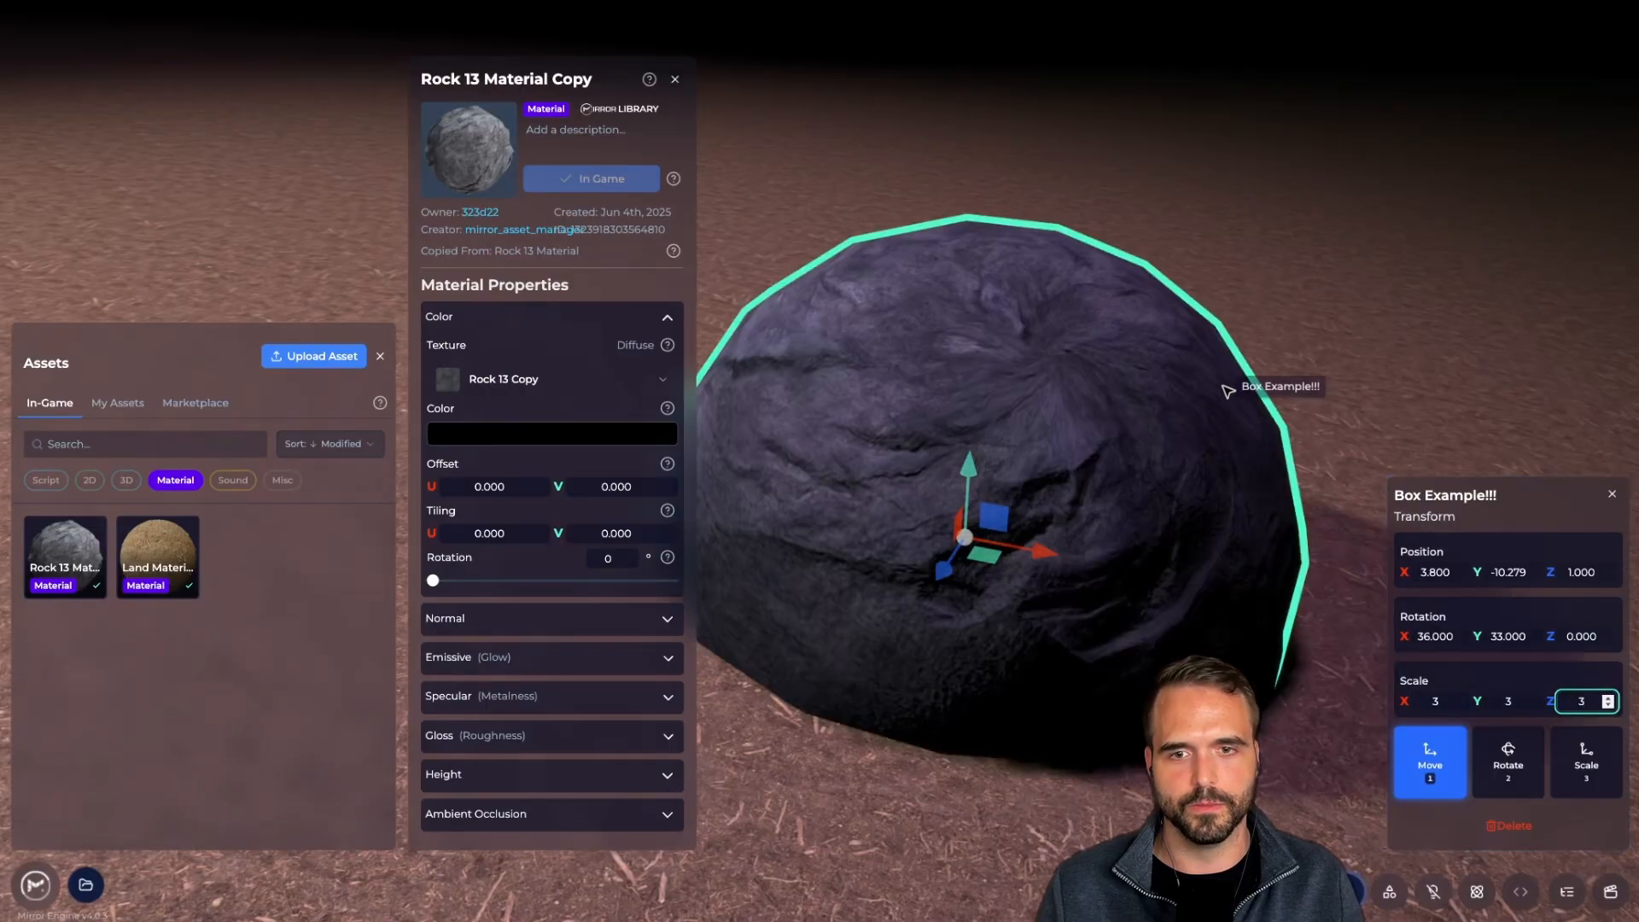
click(1361, 354)
Rotate the rock around its blue axis with the Rotate gizmo
click(1042, 501)
key(2)
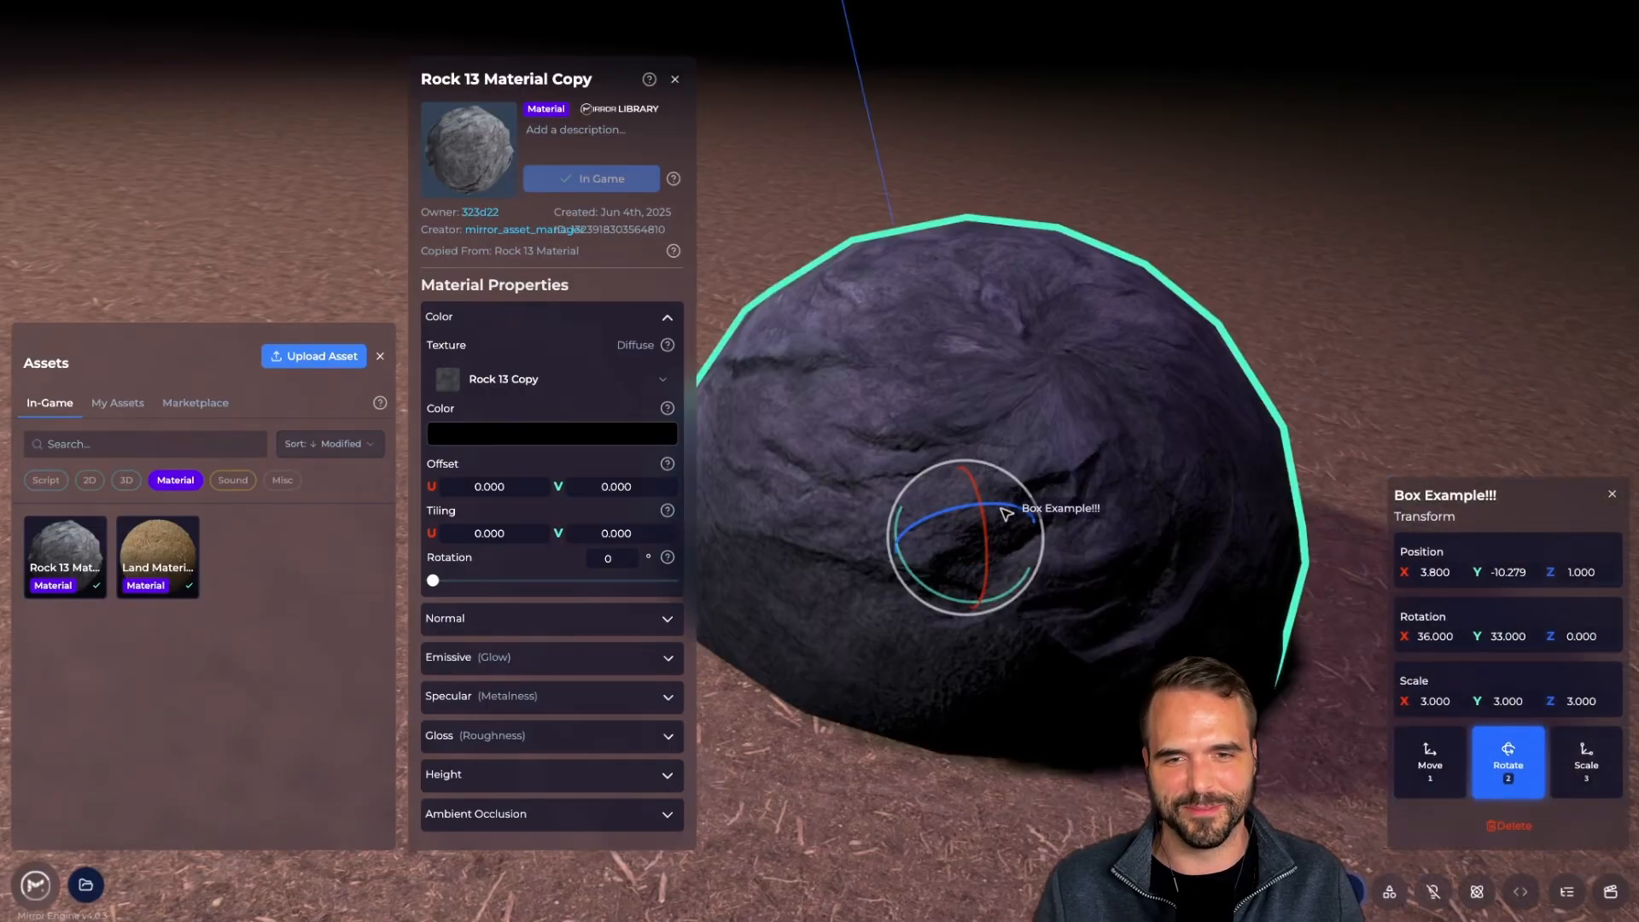
drag(1000, 508, 1072, 524)
click(1295, 312)
right_drag(1296, 313, 1286, 405)
key(s)
key(w)
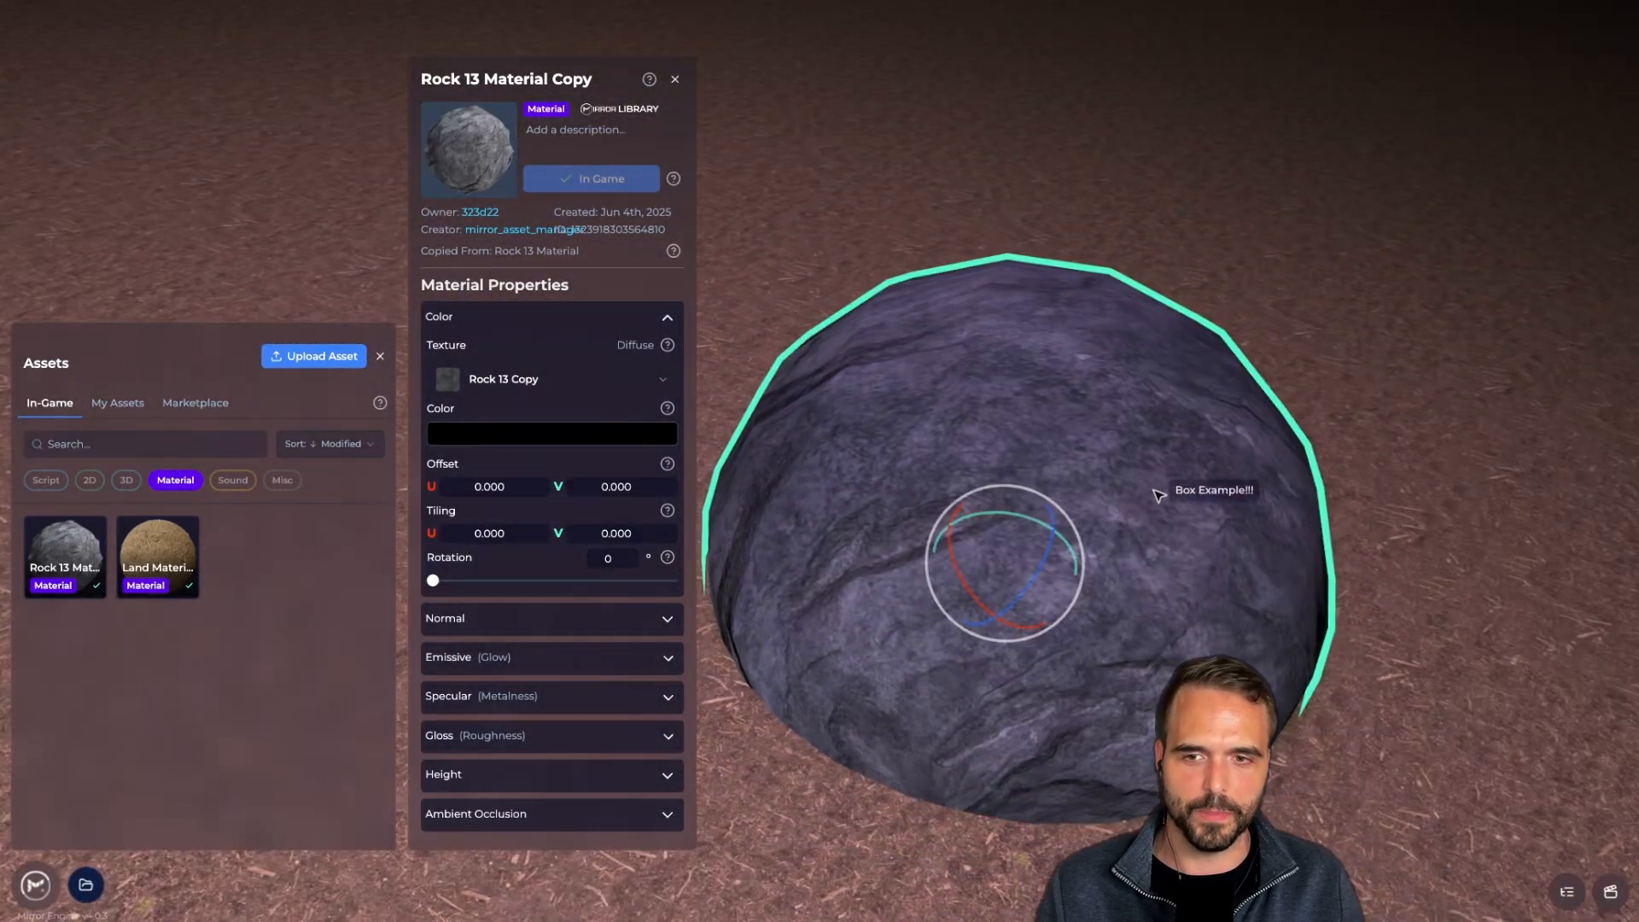
Set the rock material's Tiling U and V to 4 by 4
click(1156, 483)
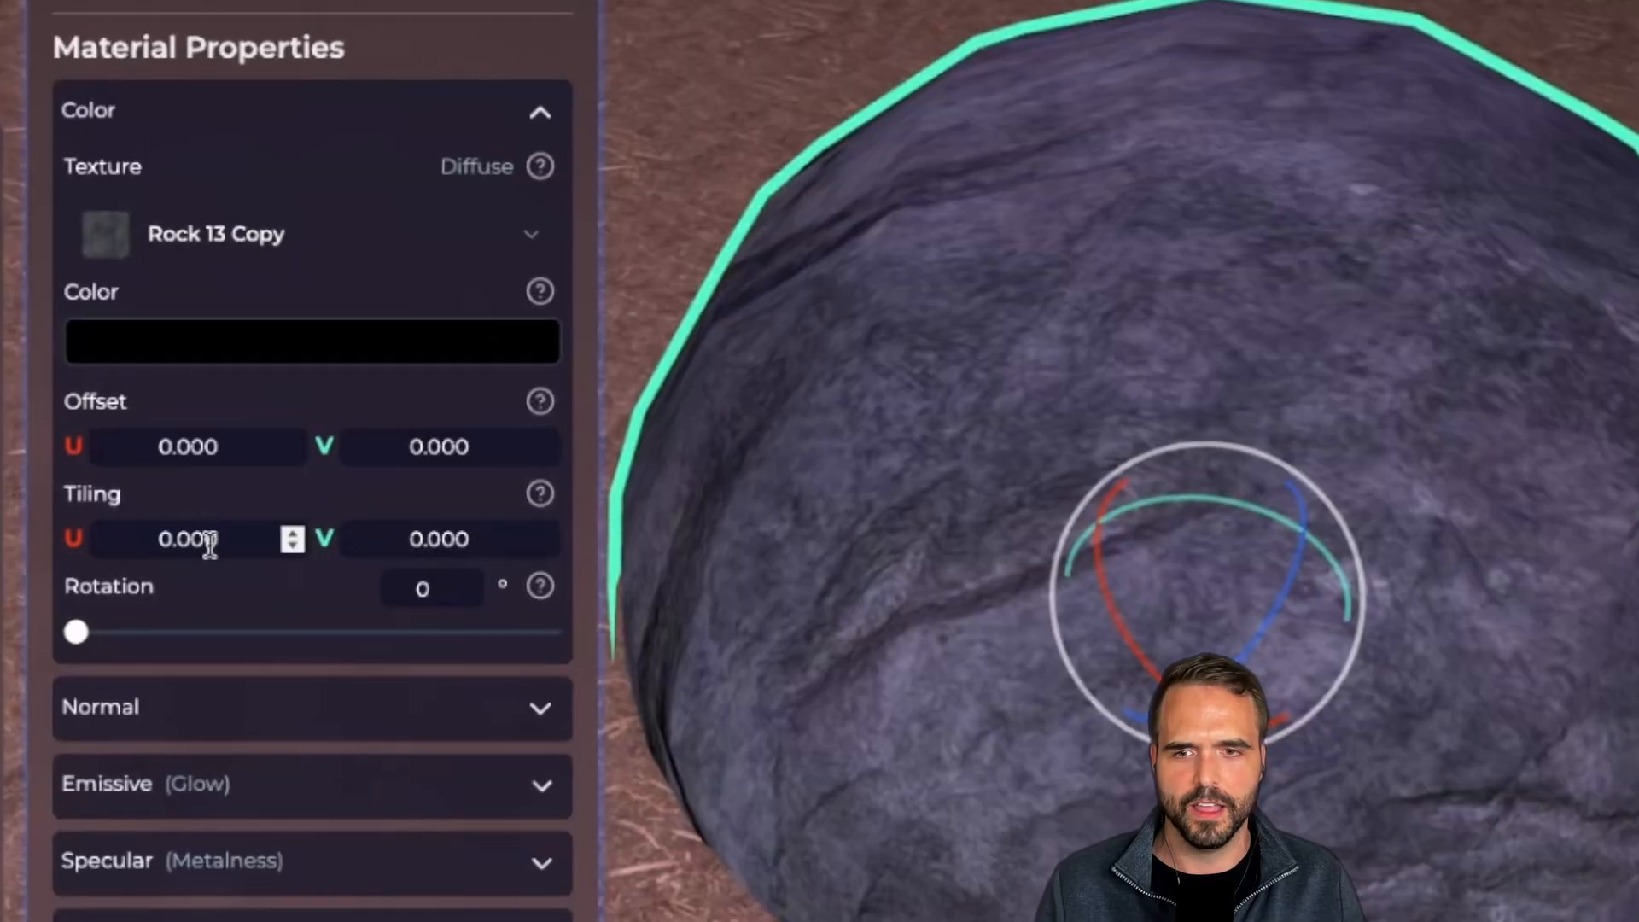
text(1)
key(Tab)
text(1)
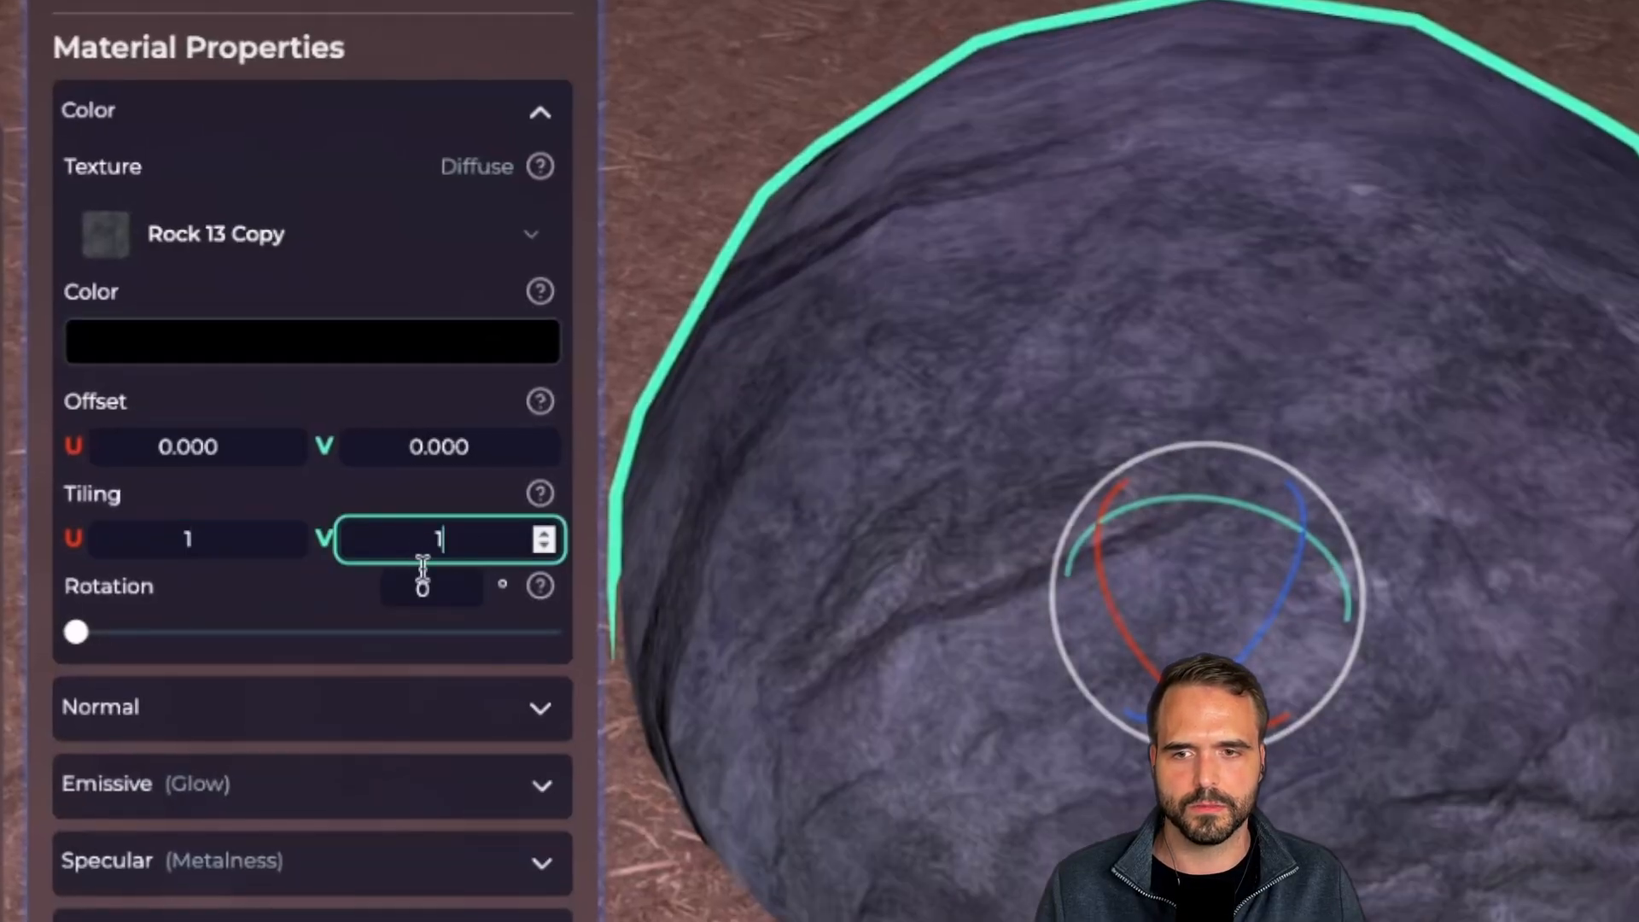
click(196, 542)
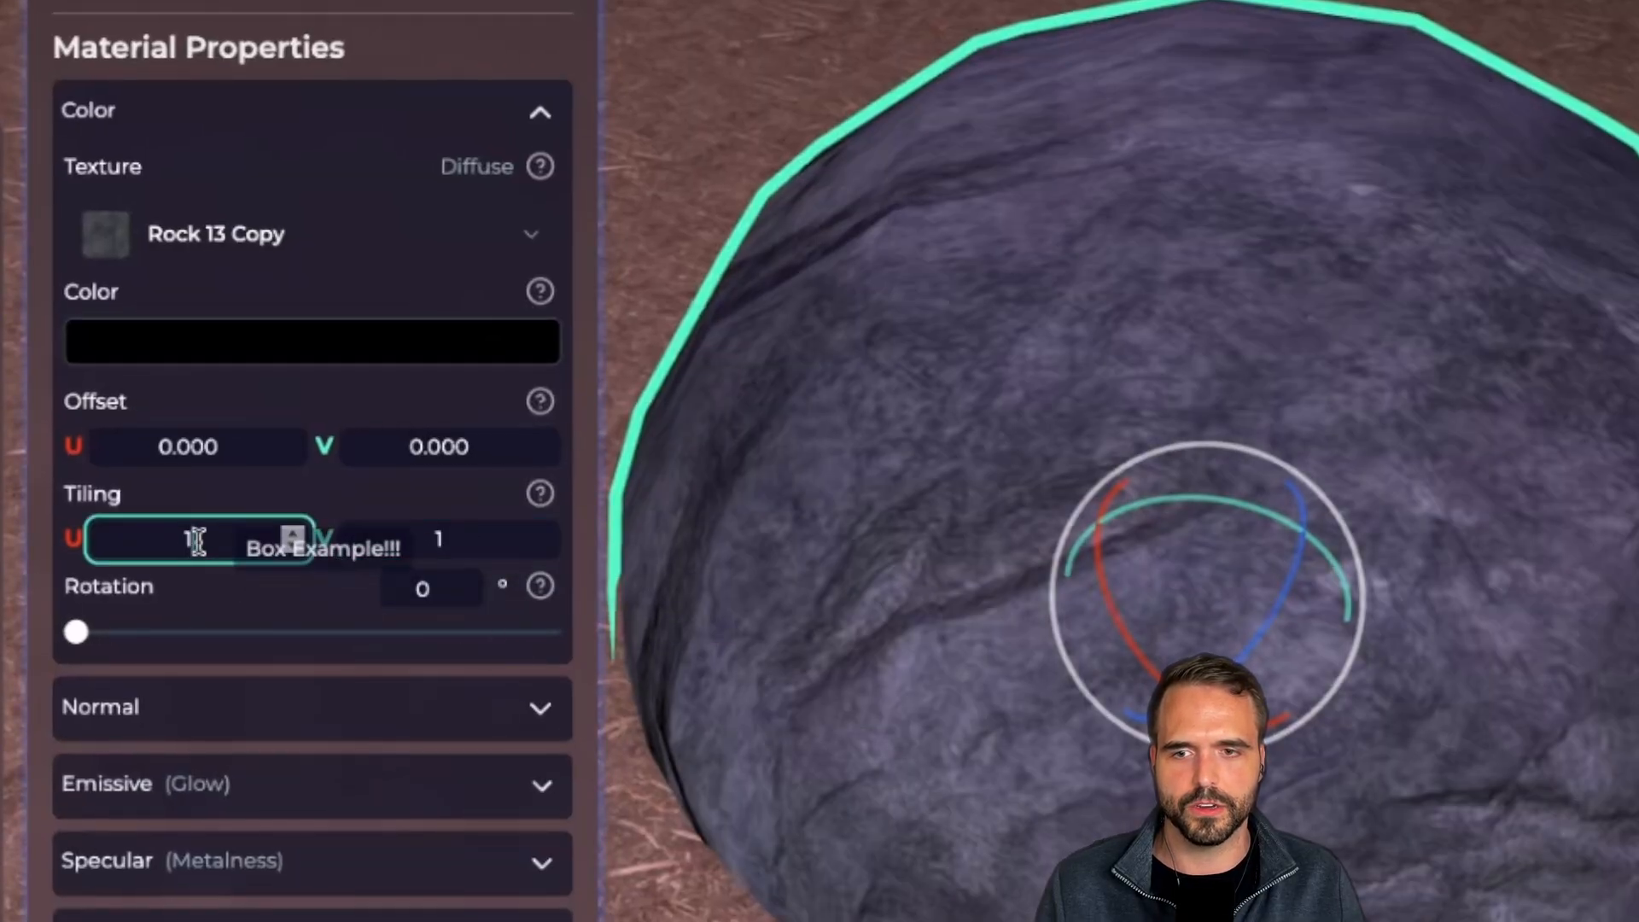
text(2)
click(465, 542)
text(2)
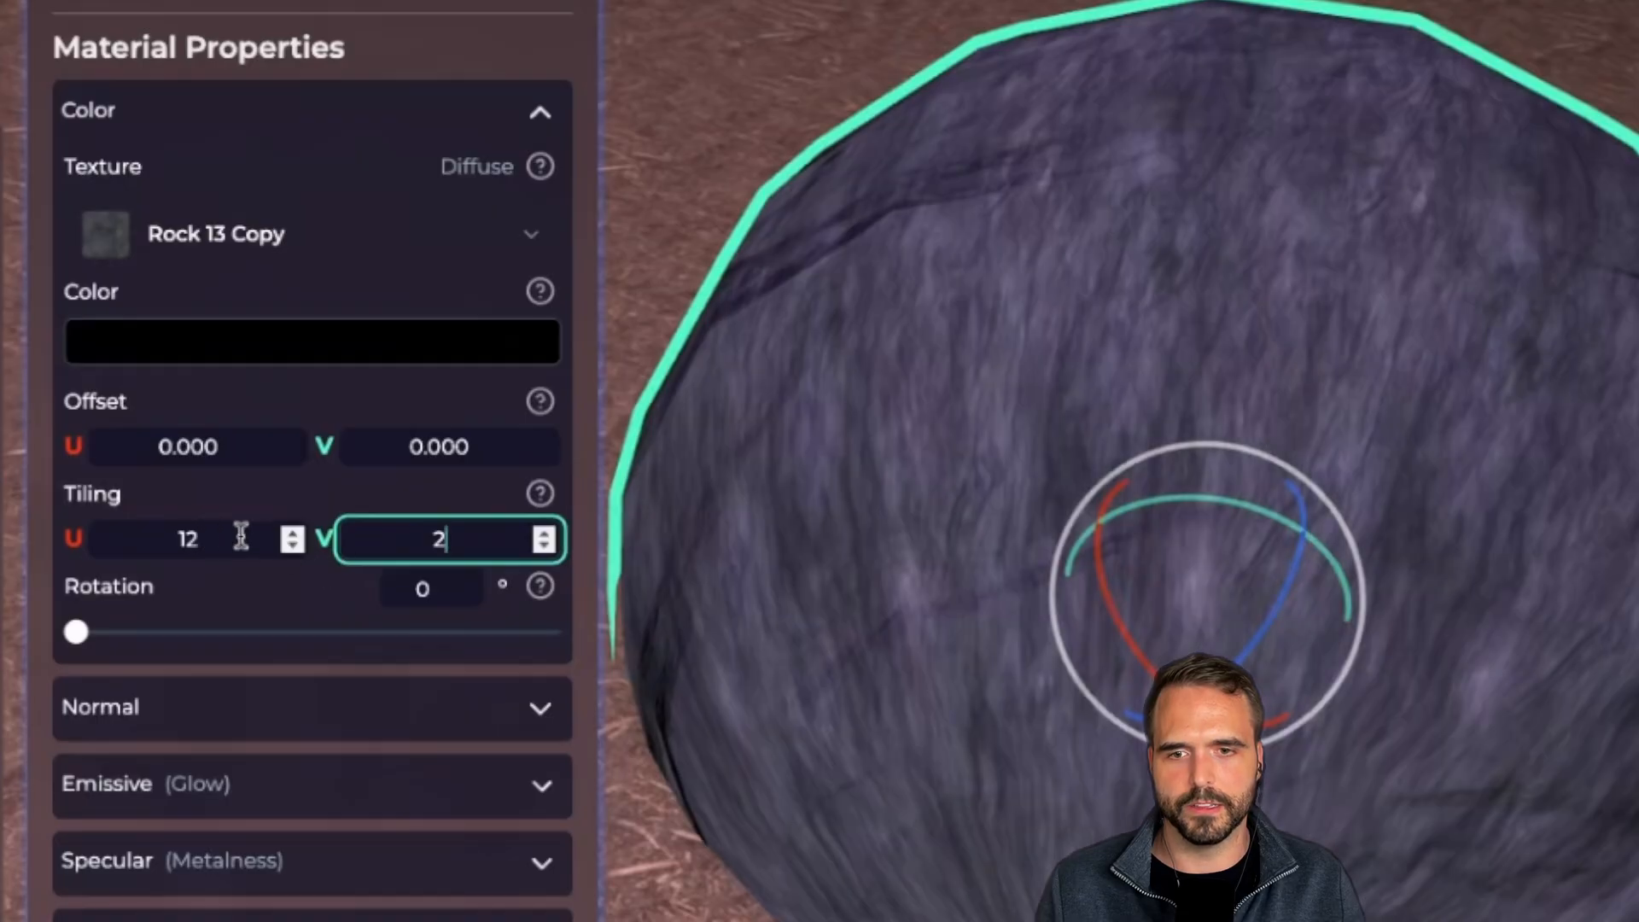
click(239, 538)
text(22)
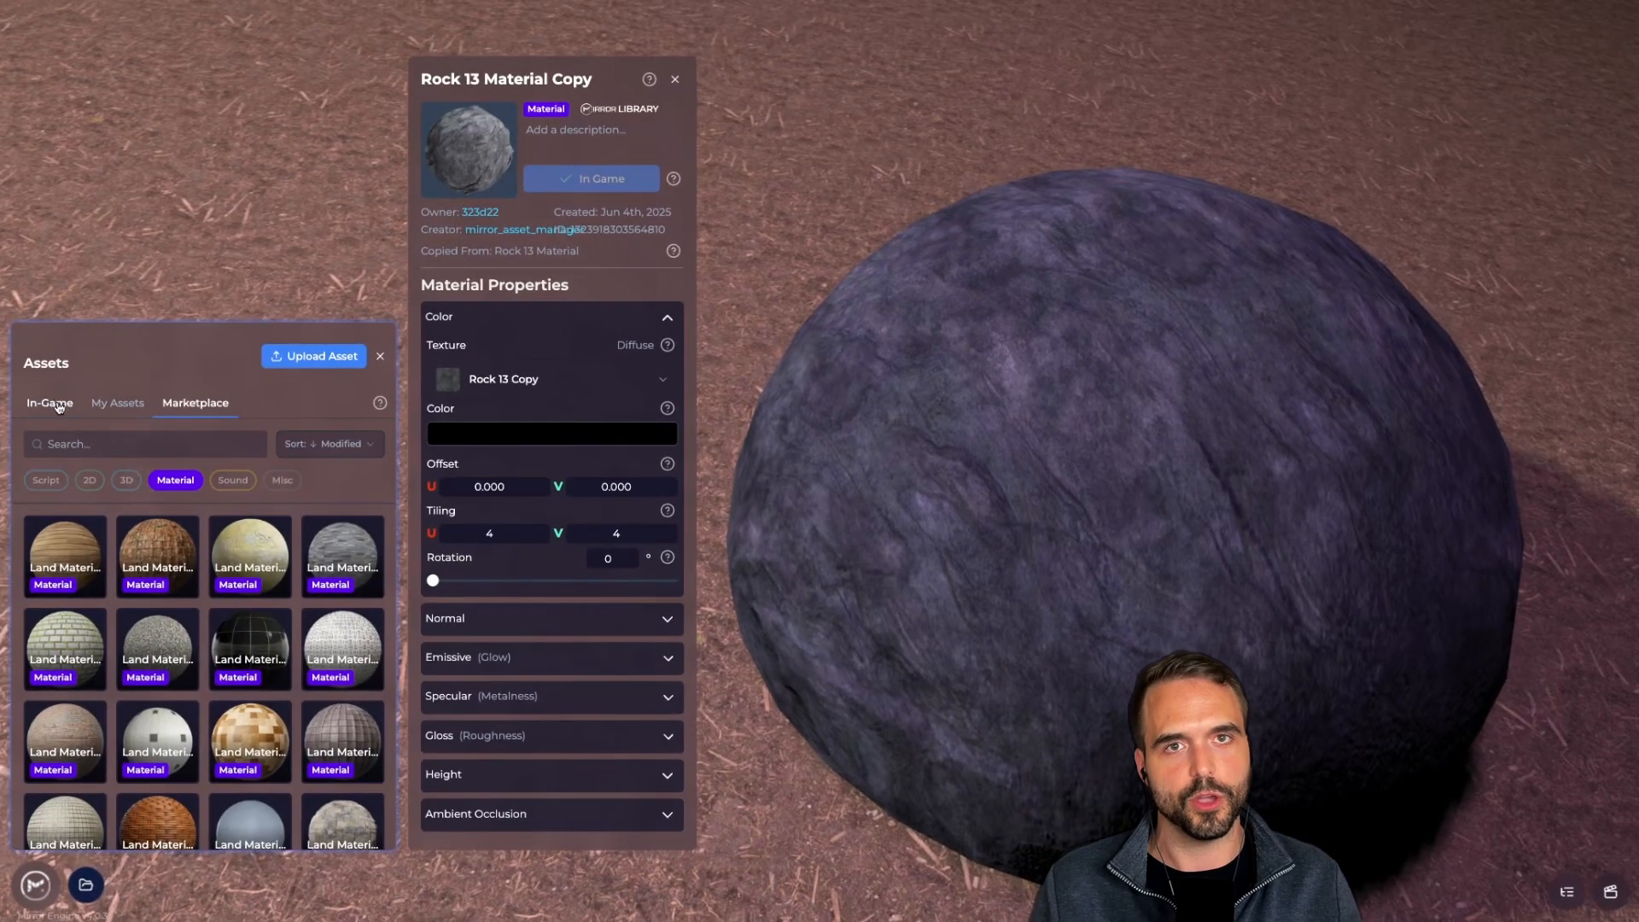
click(56, 406)
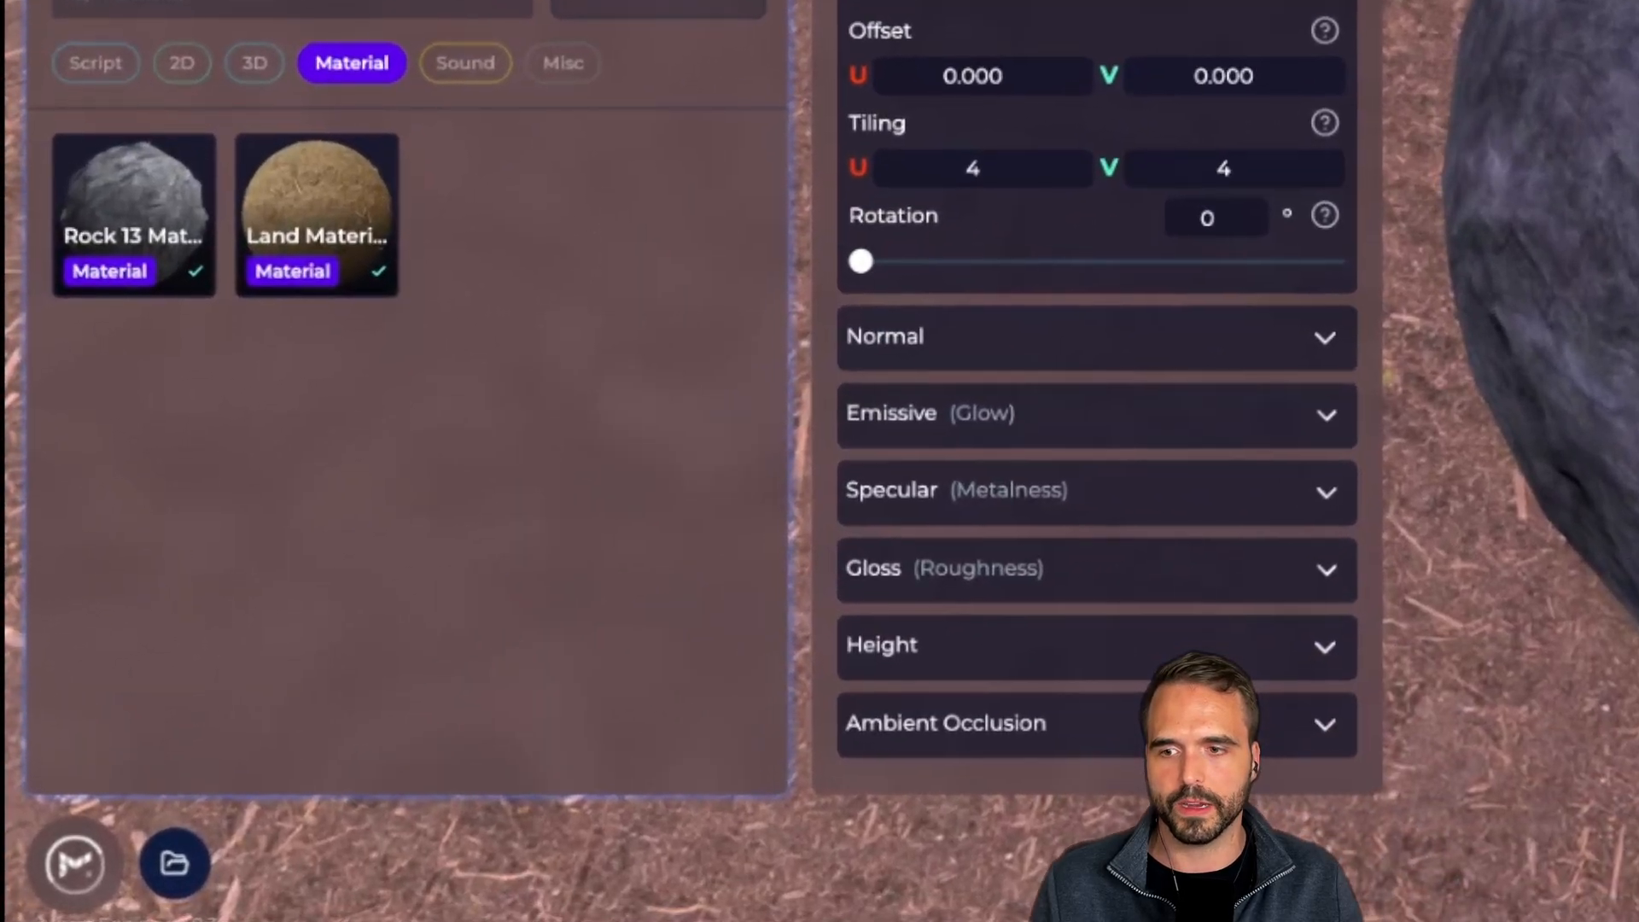
Return to the engine home, open the Dentcrane game and select its Land entity
click(68, 867)
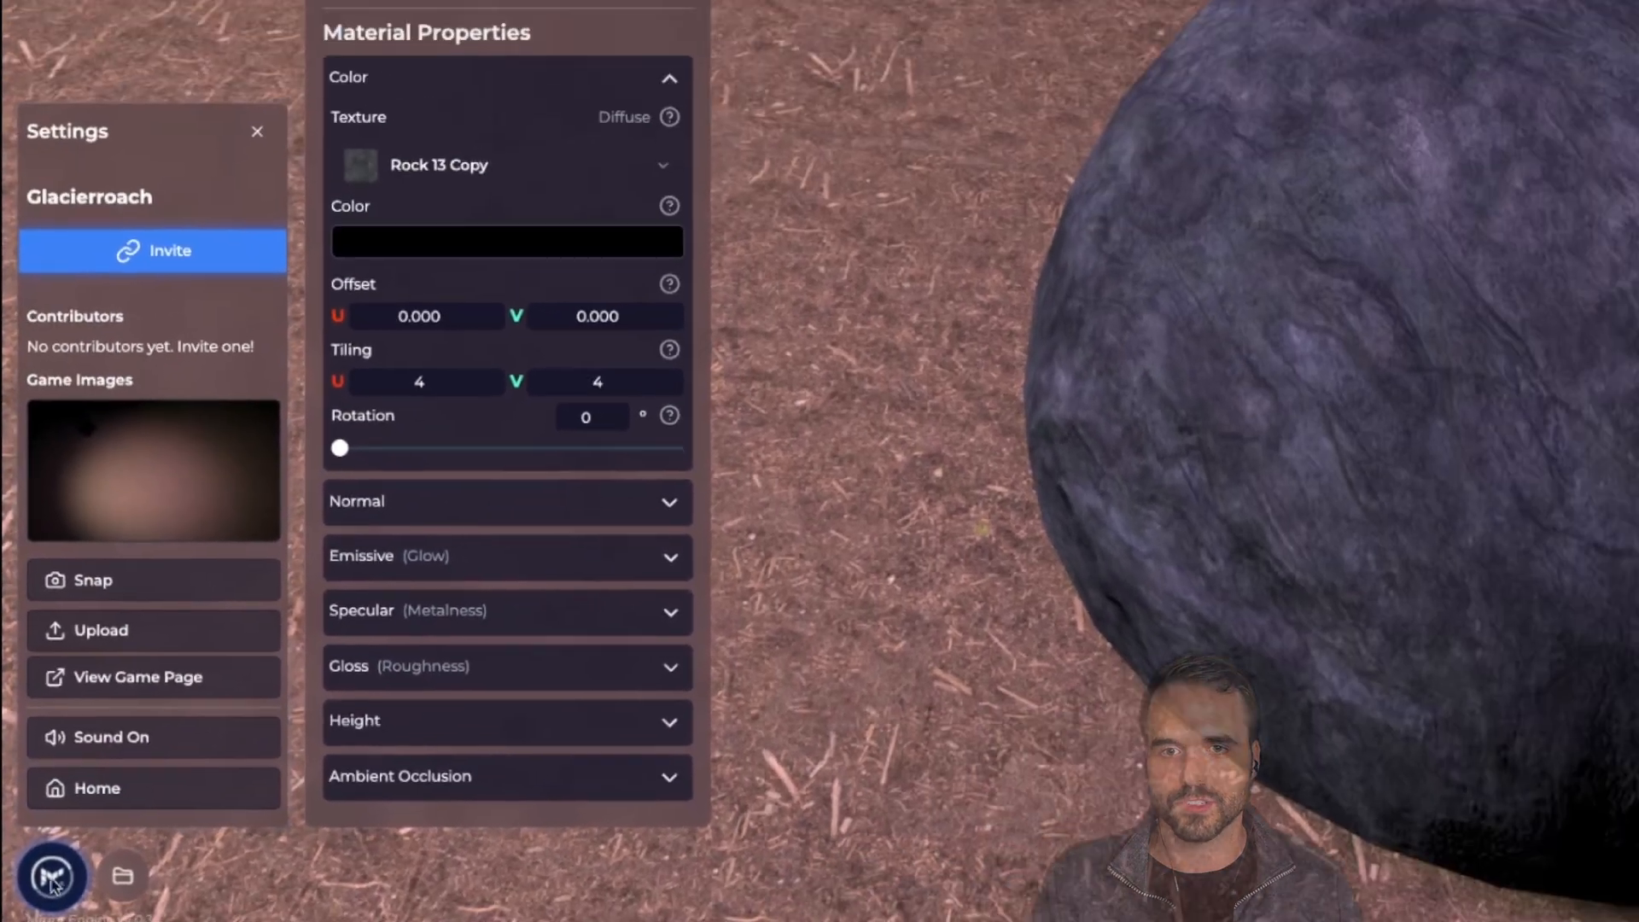
click(141, 751)
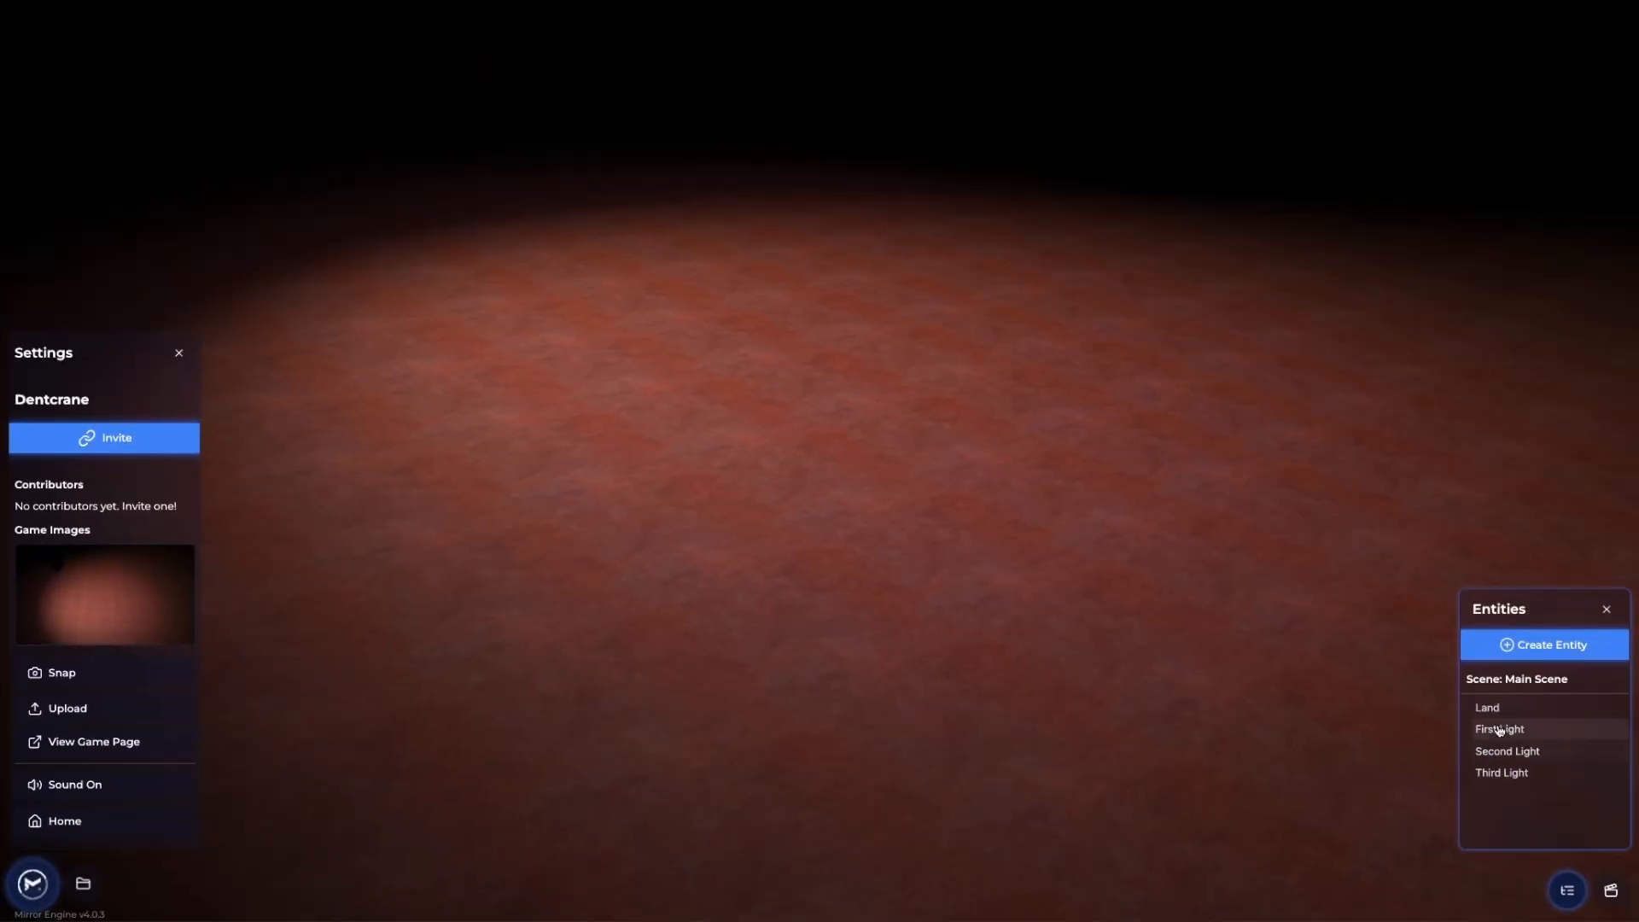
click(1497, 710)
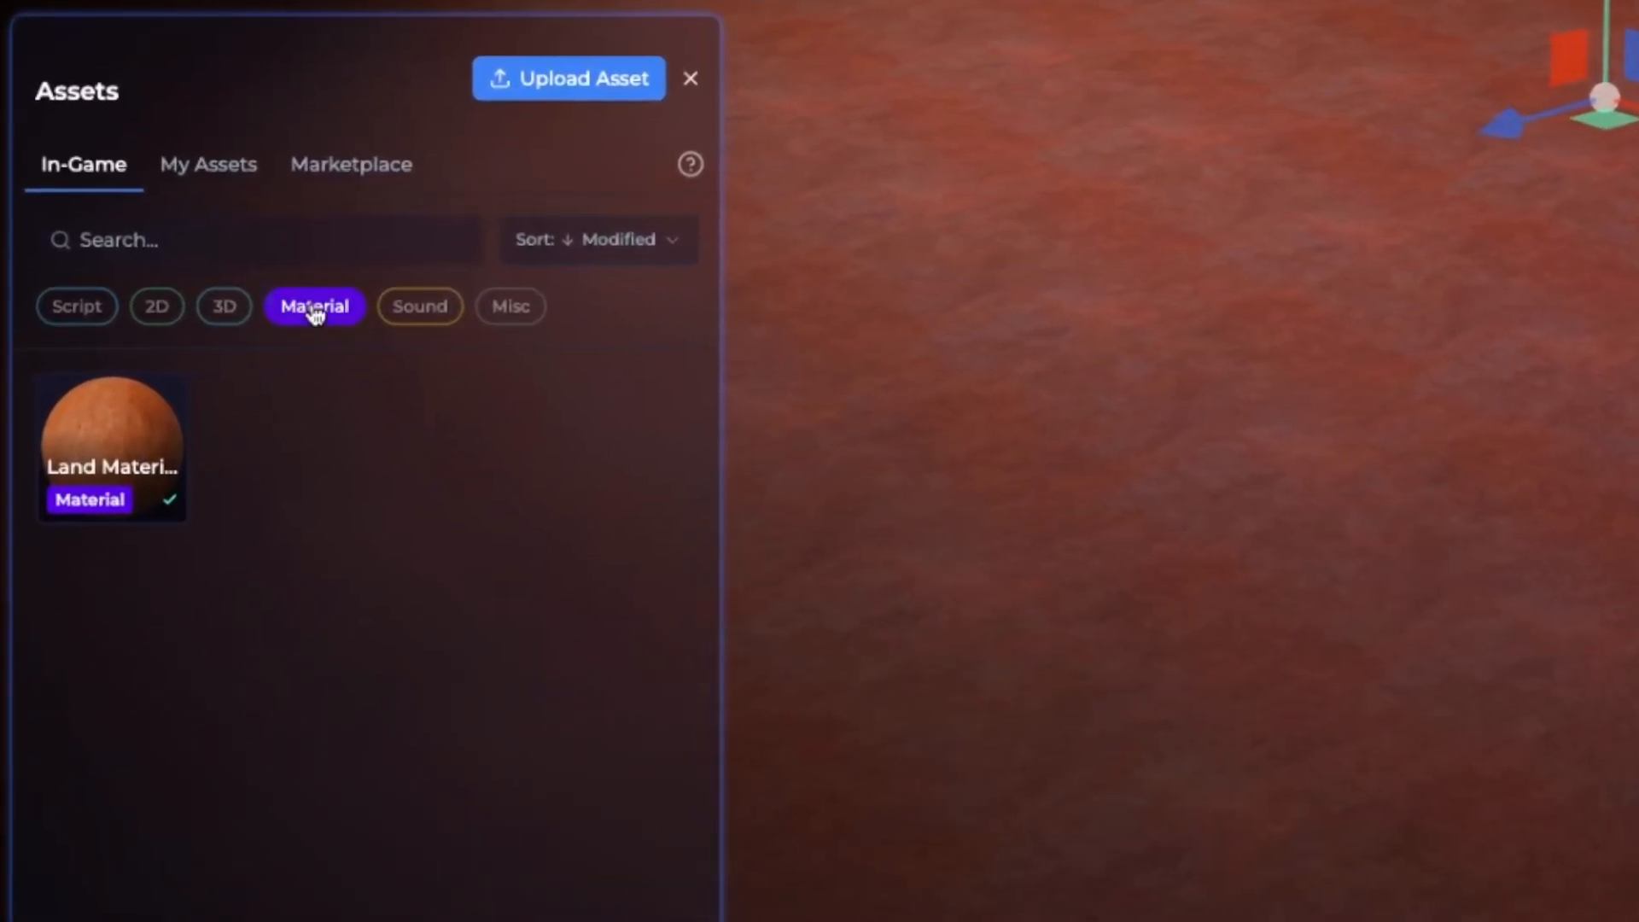
Show all asset types in My Assets and open Rock 13 Material's properties
click(172, 478)
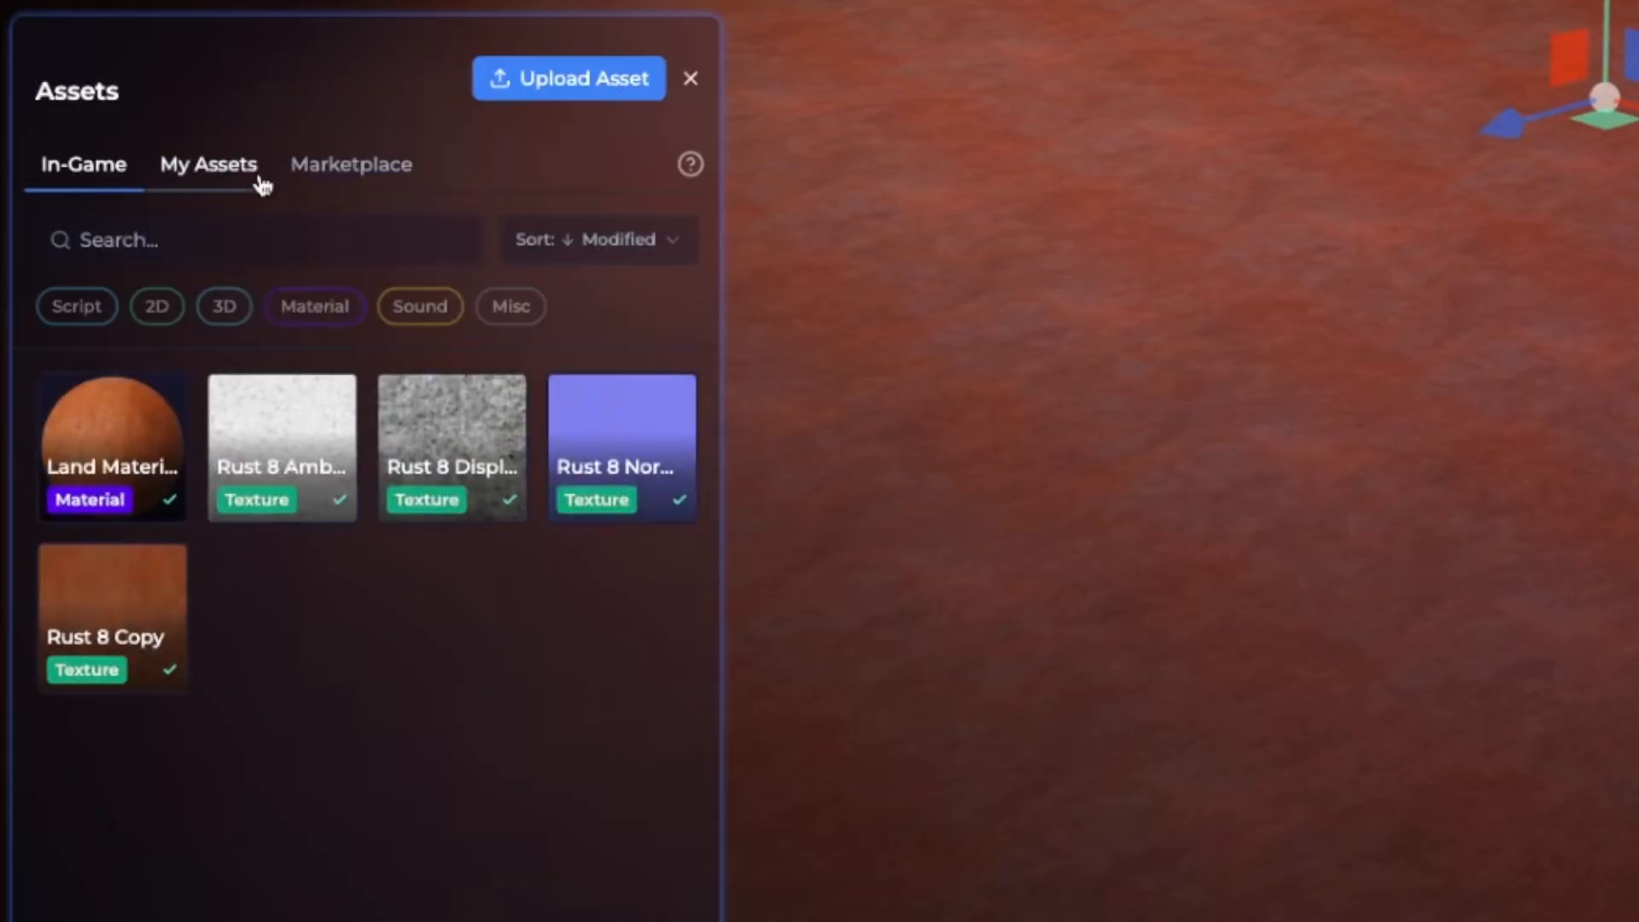
click(260, 181)
scroll(504, 696, down, 2)
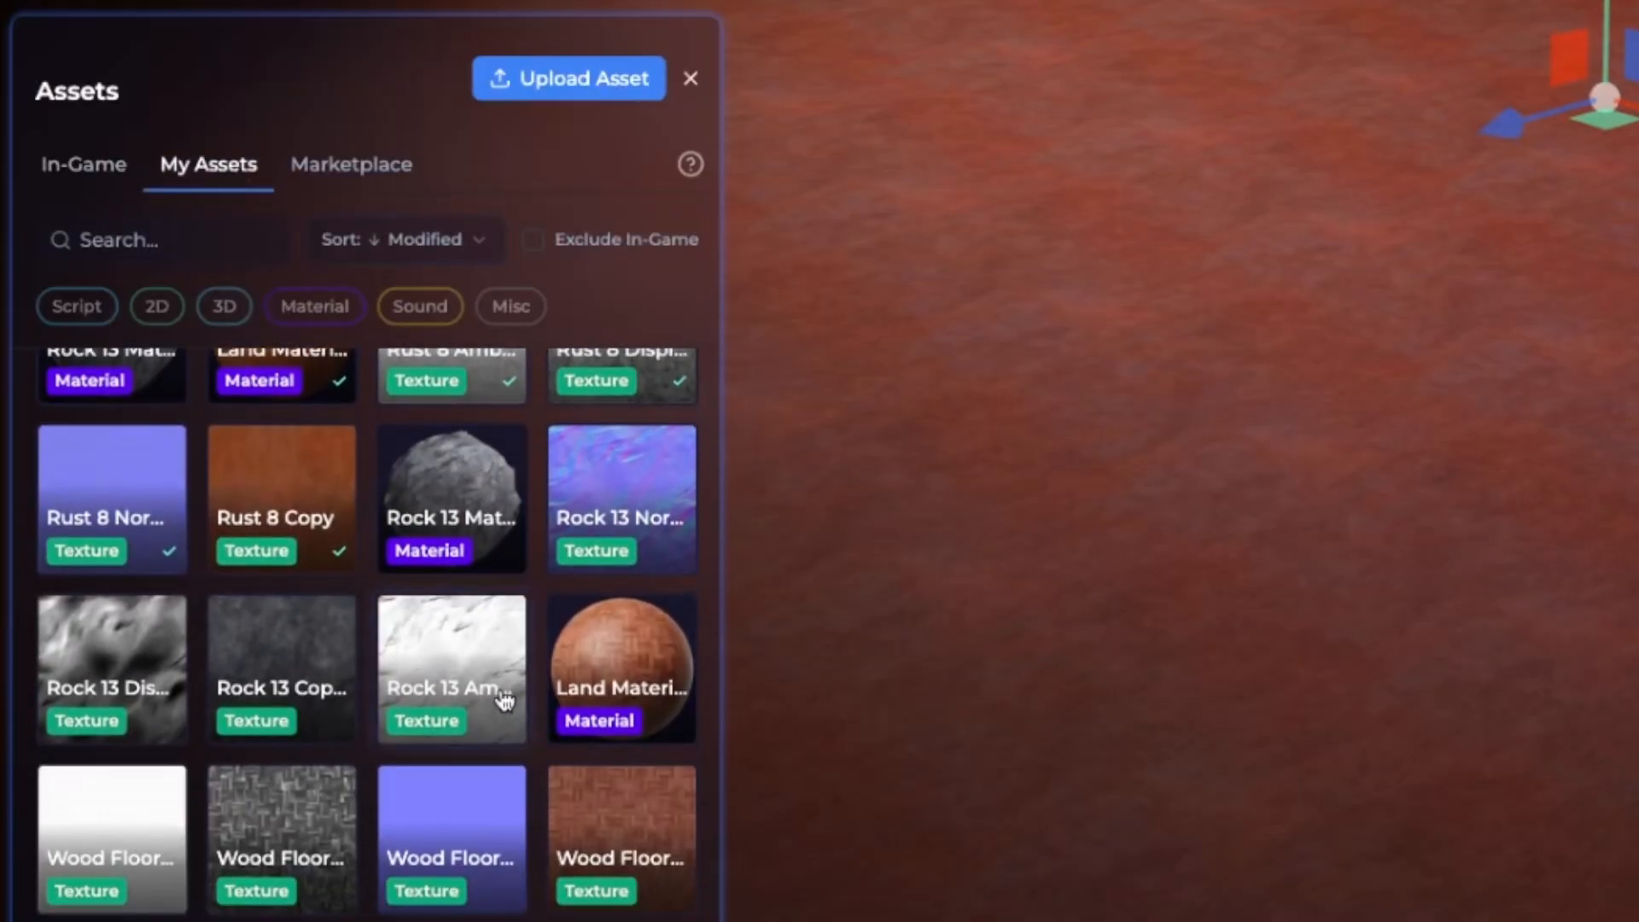
scroll(505, 700, down, 10)
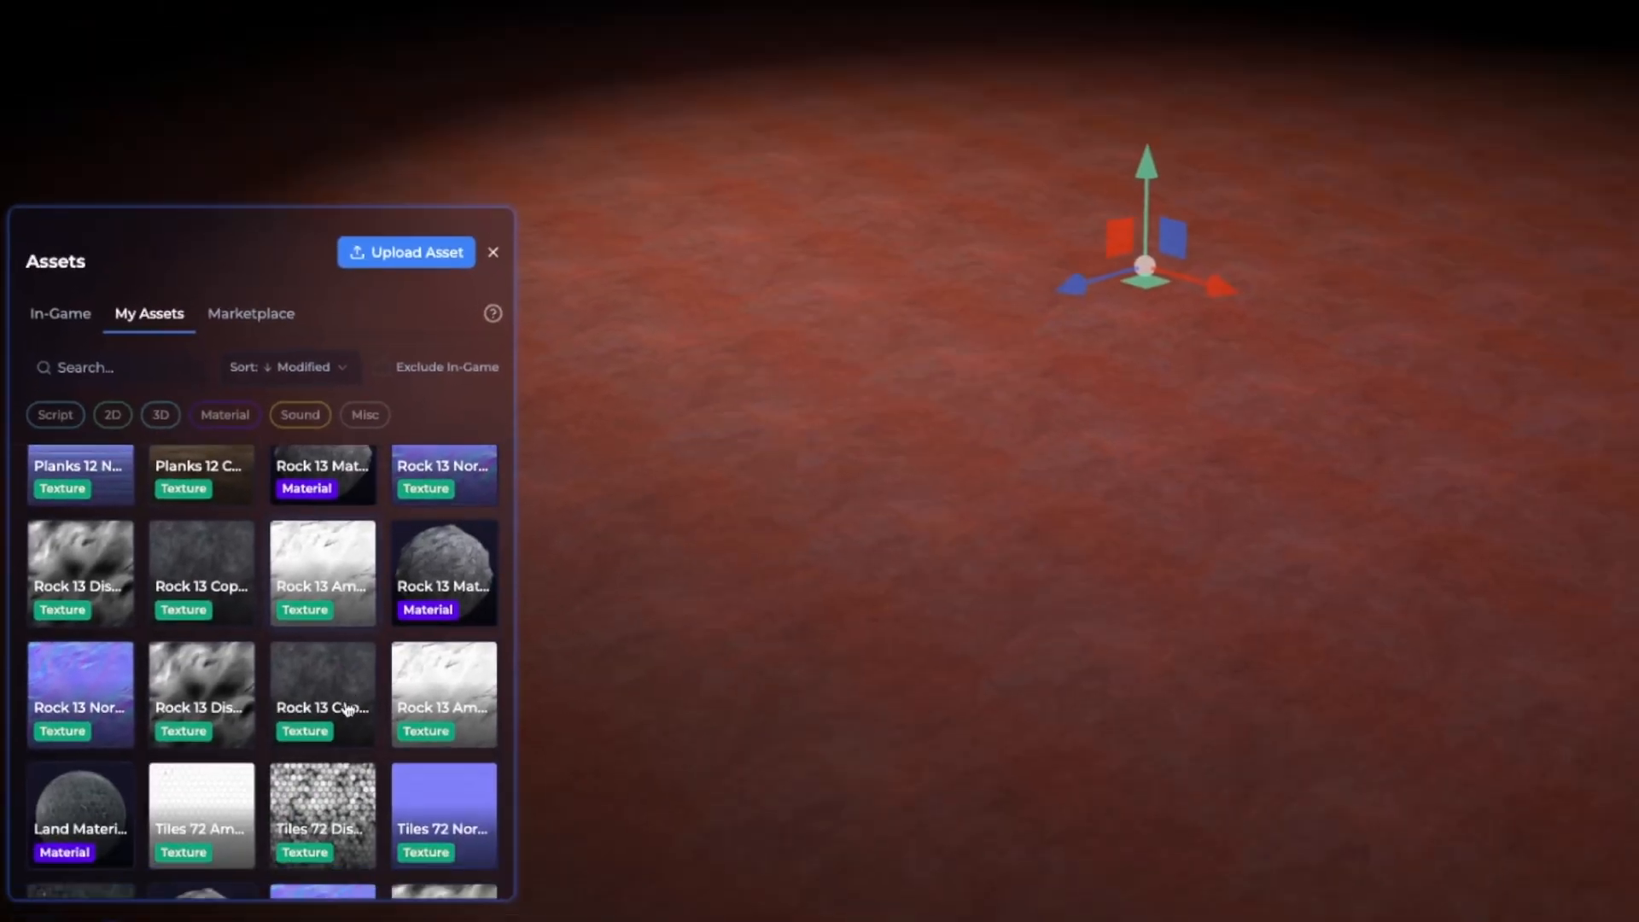
scroll(347, 709, down, 3)
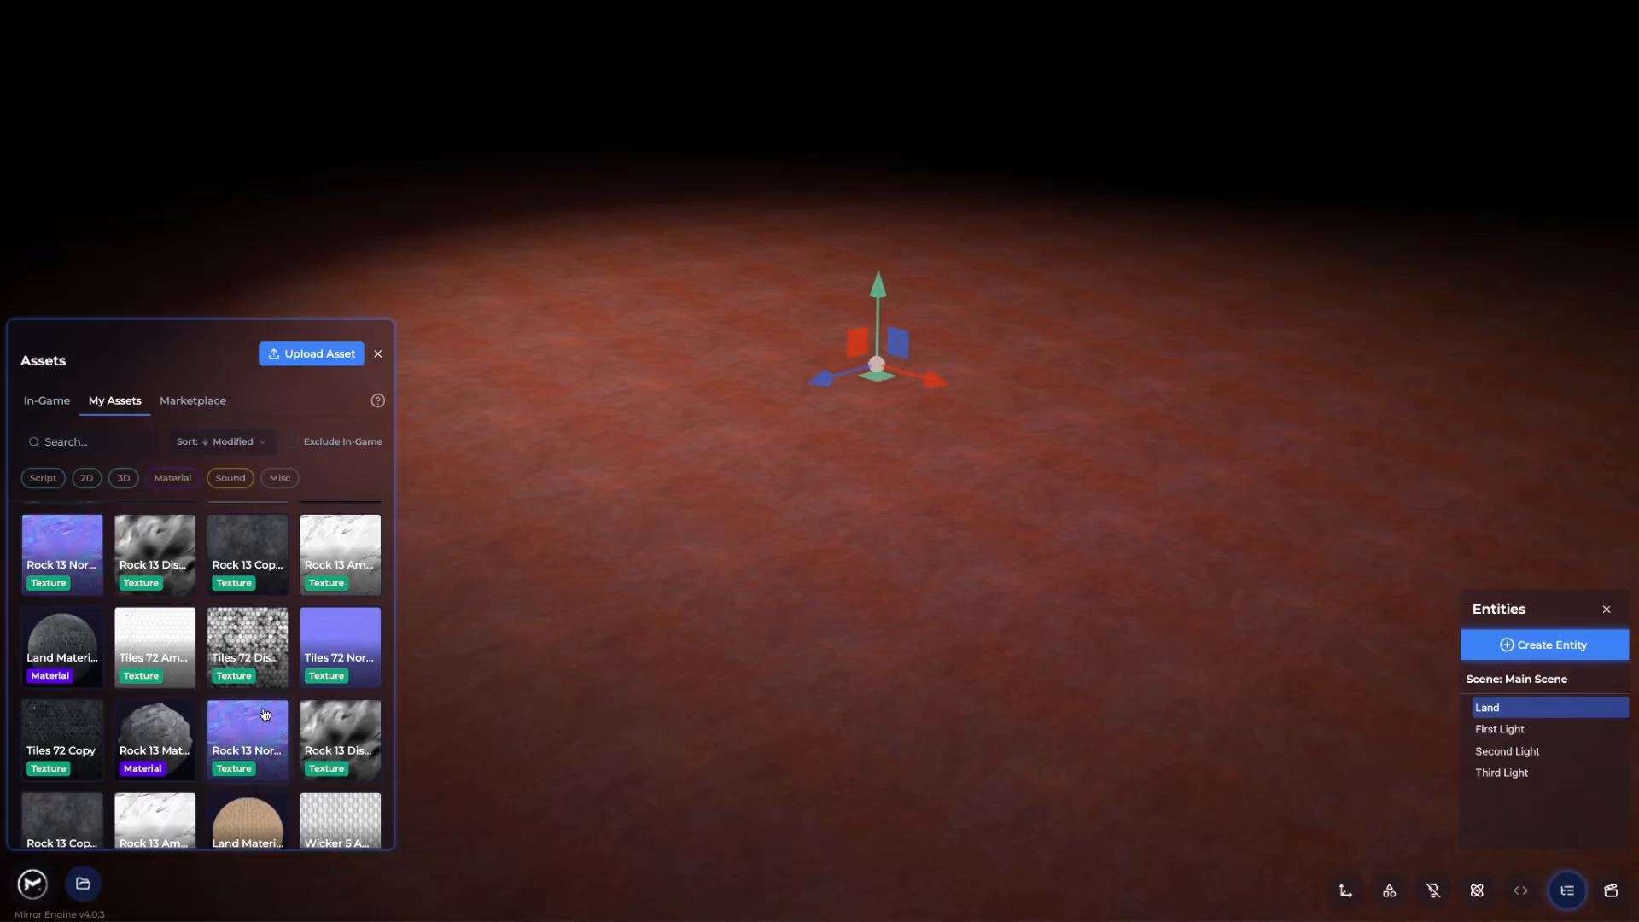
scroll(264, 715, down, 5)
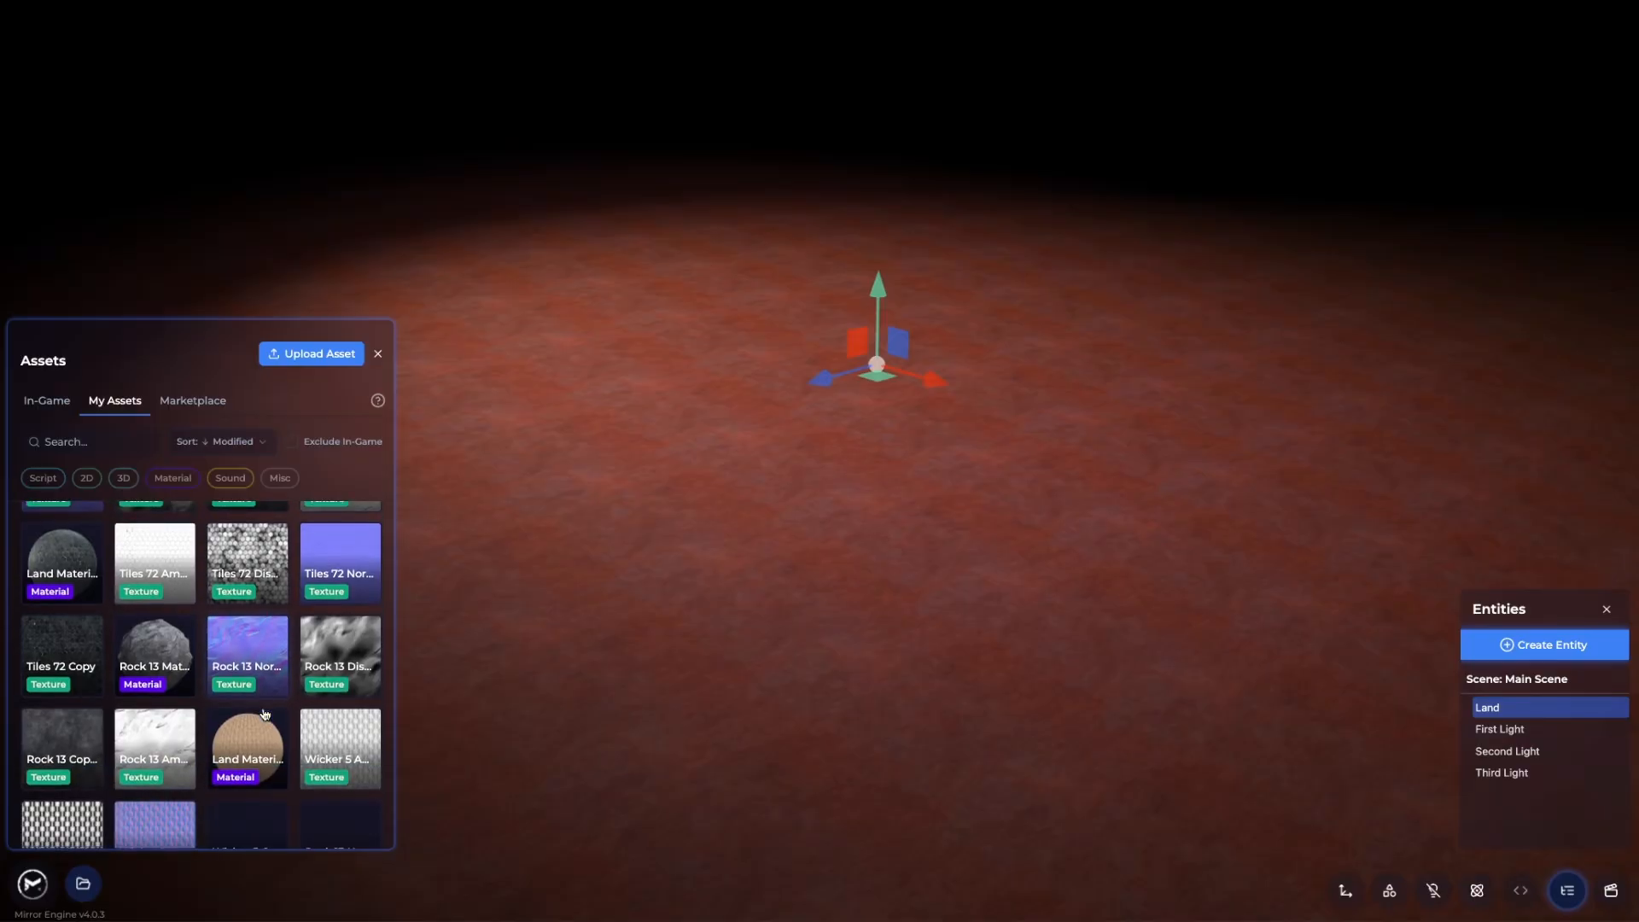
scroll(223, 736, up, 6)
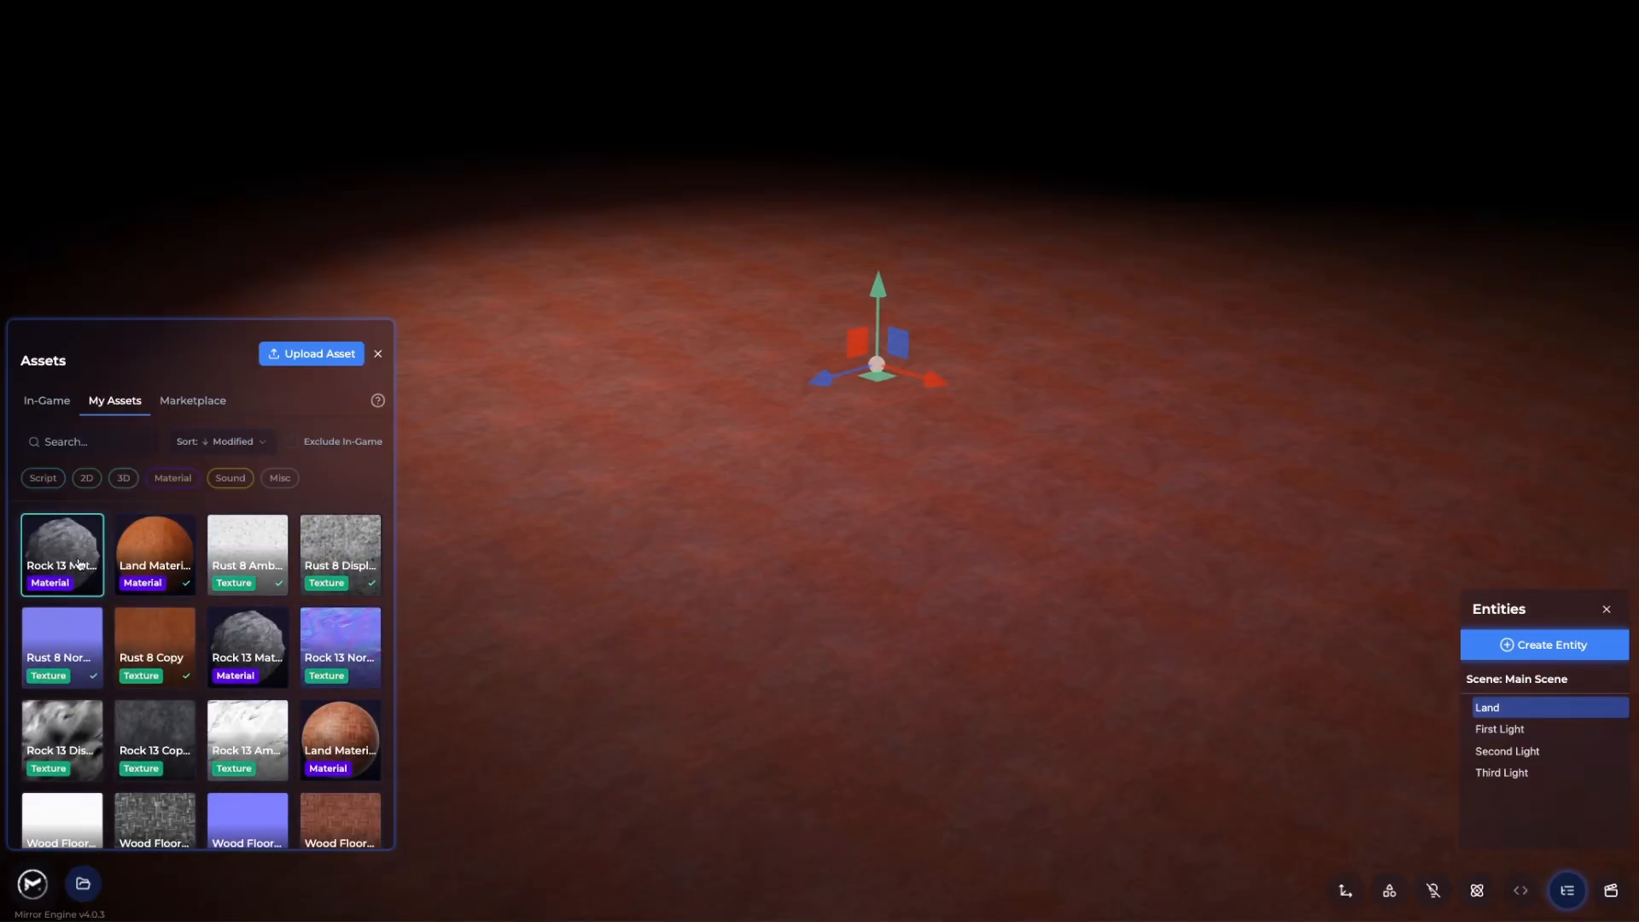
click(78, 564)
click(578, 319)
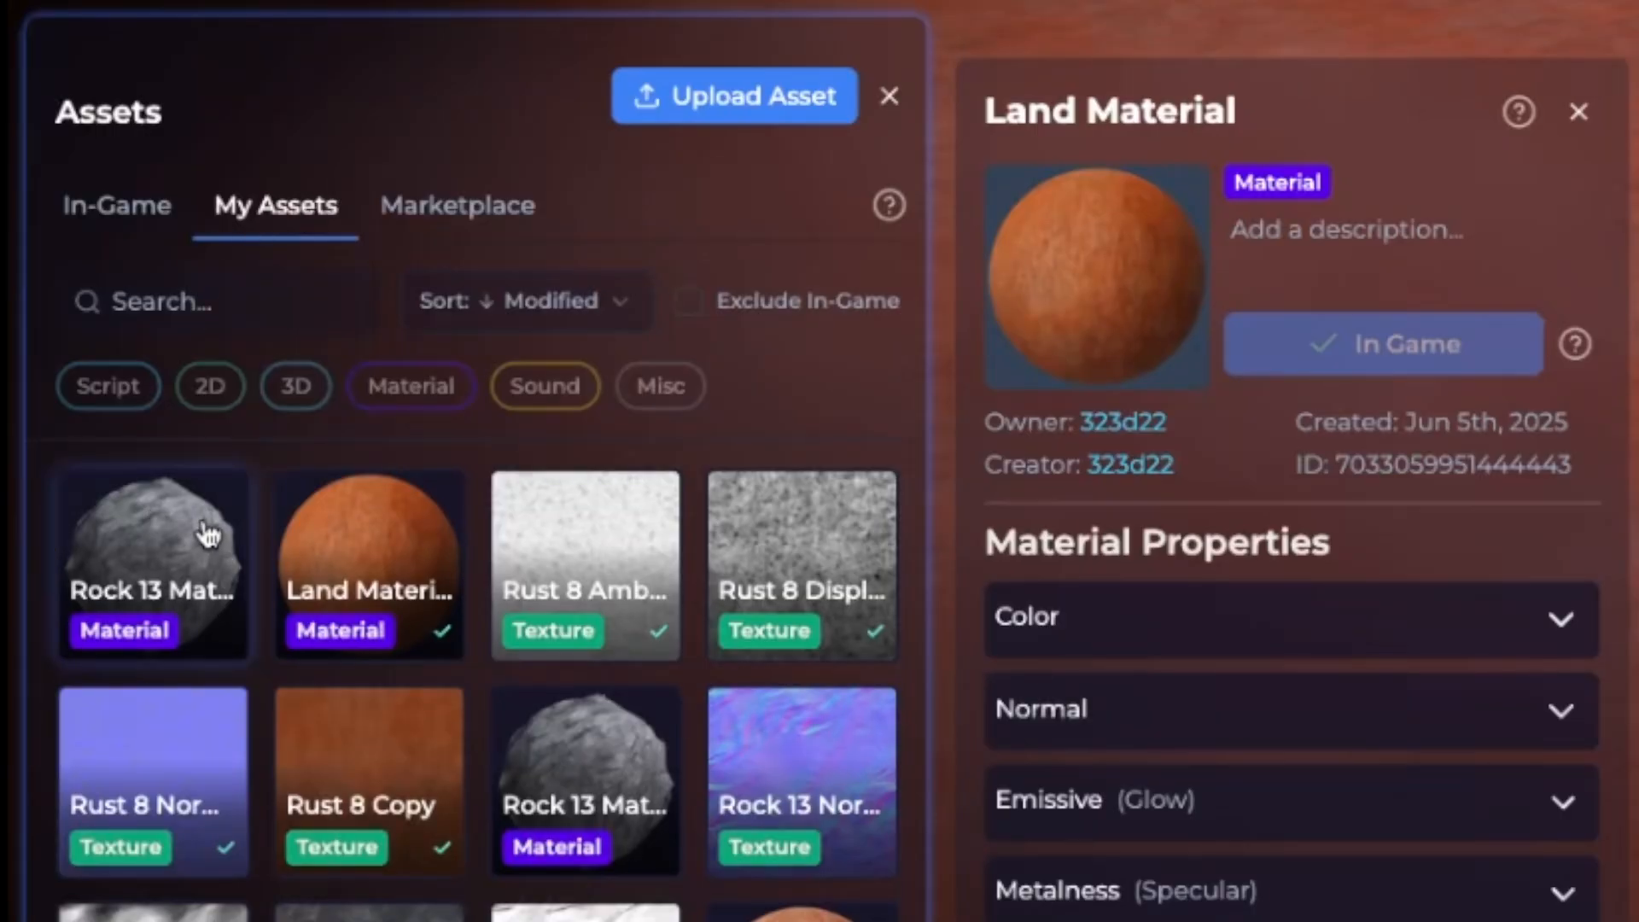
Add Rock 13 Material to the game, then filter In-Game assets by Material
click(207, 536)
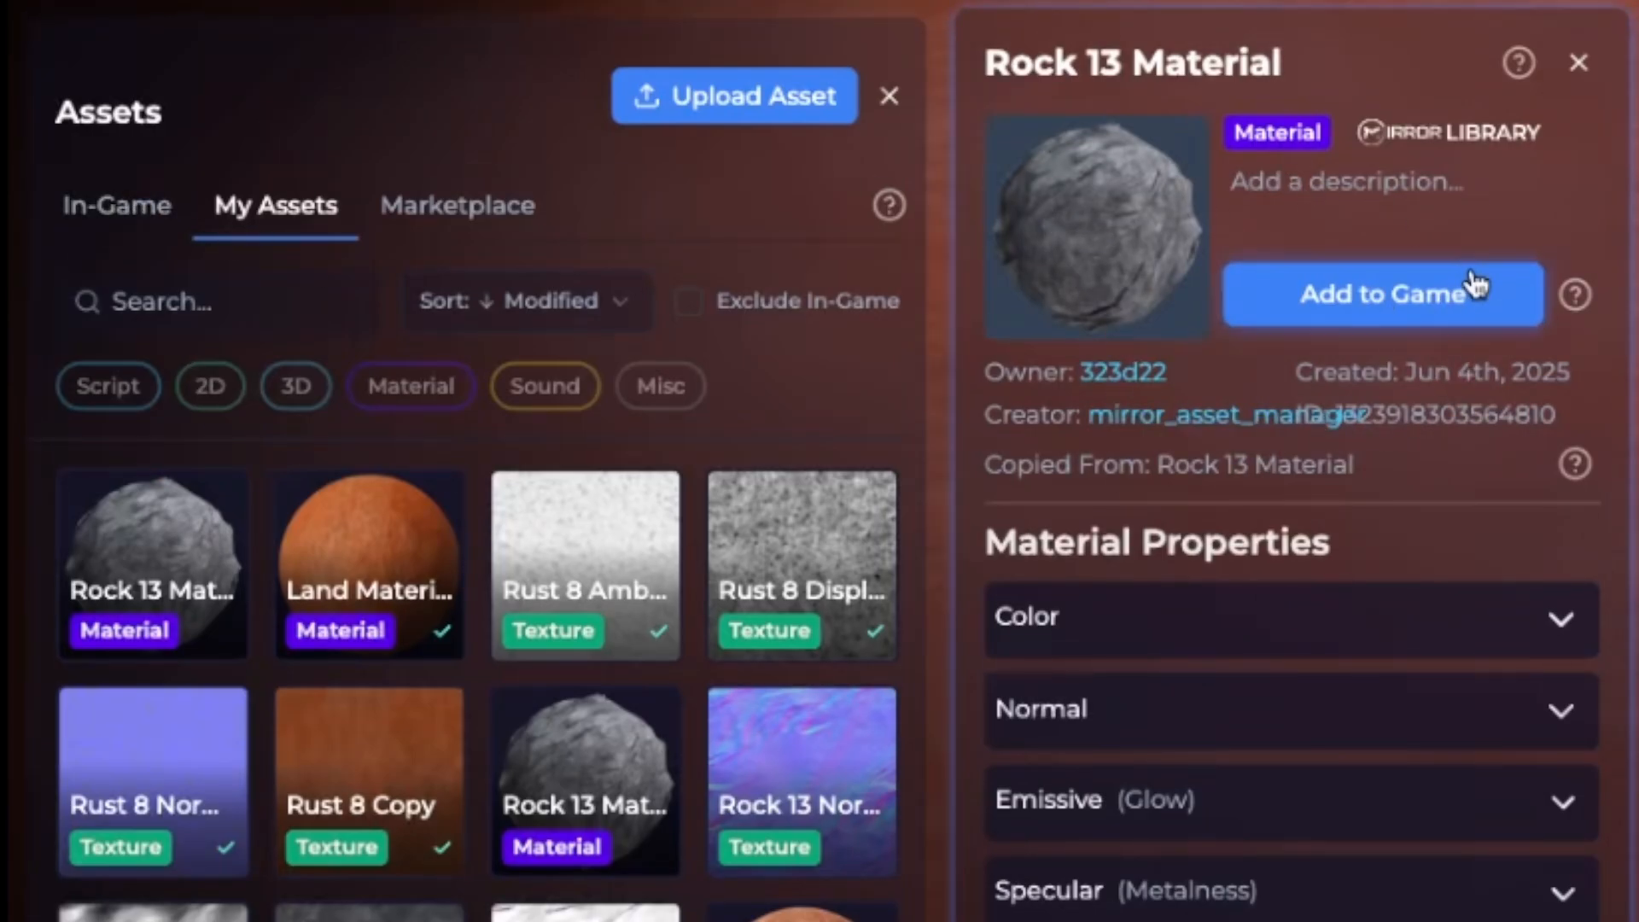
click(1235, 290)
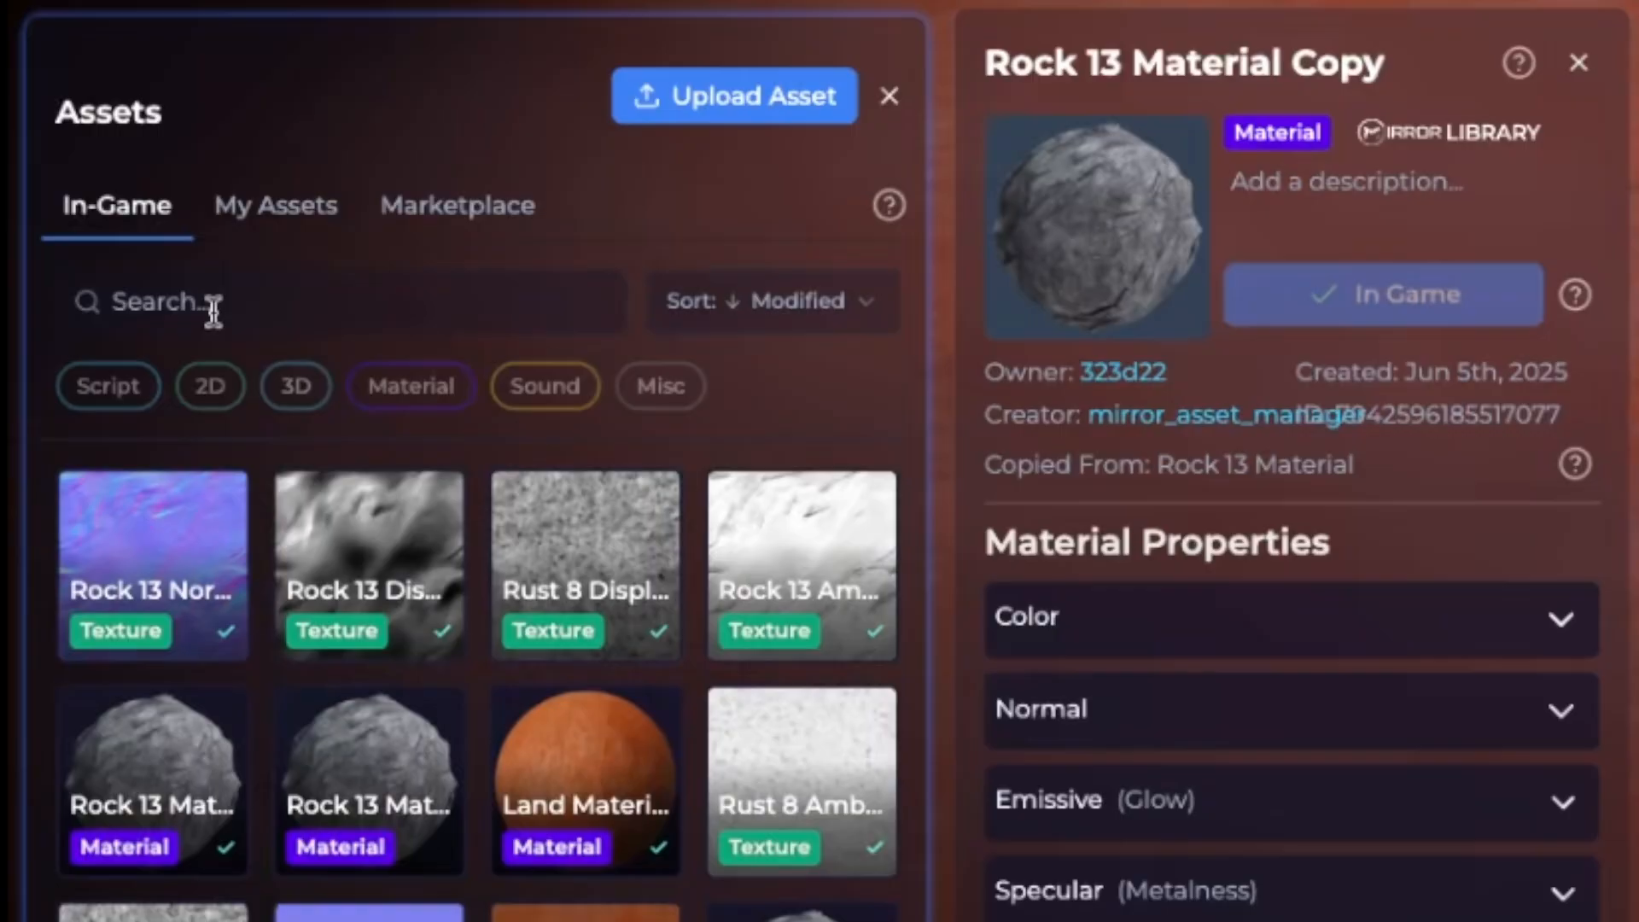
scroll(478, 674, down, 10)
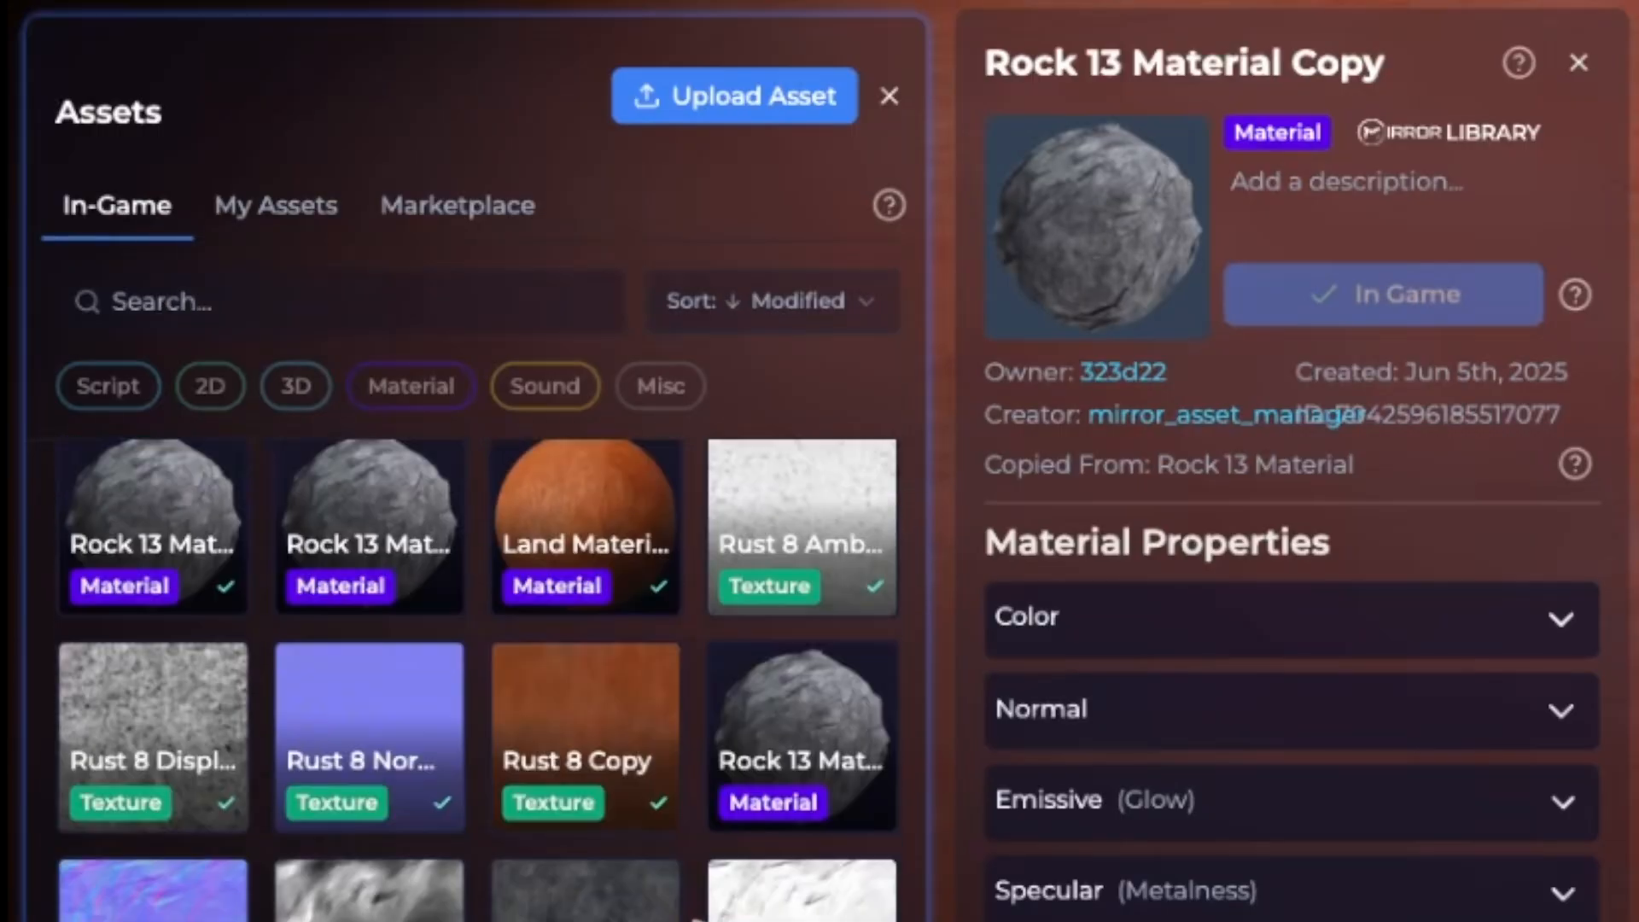
scroll(600, 832, up, 10)
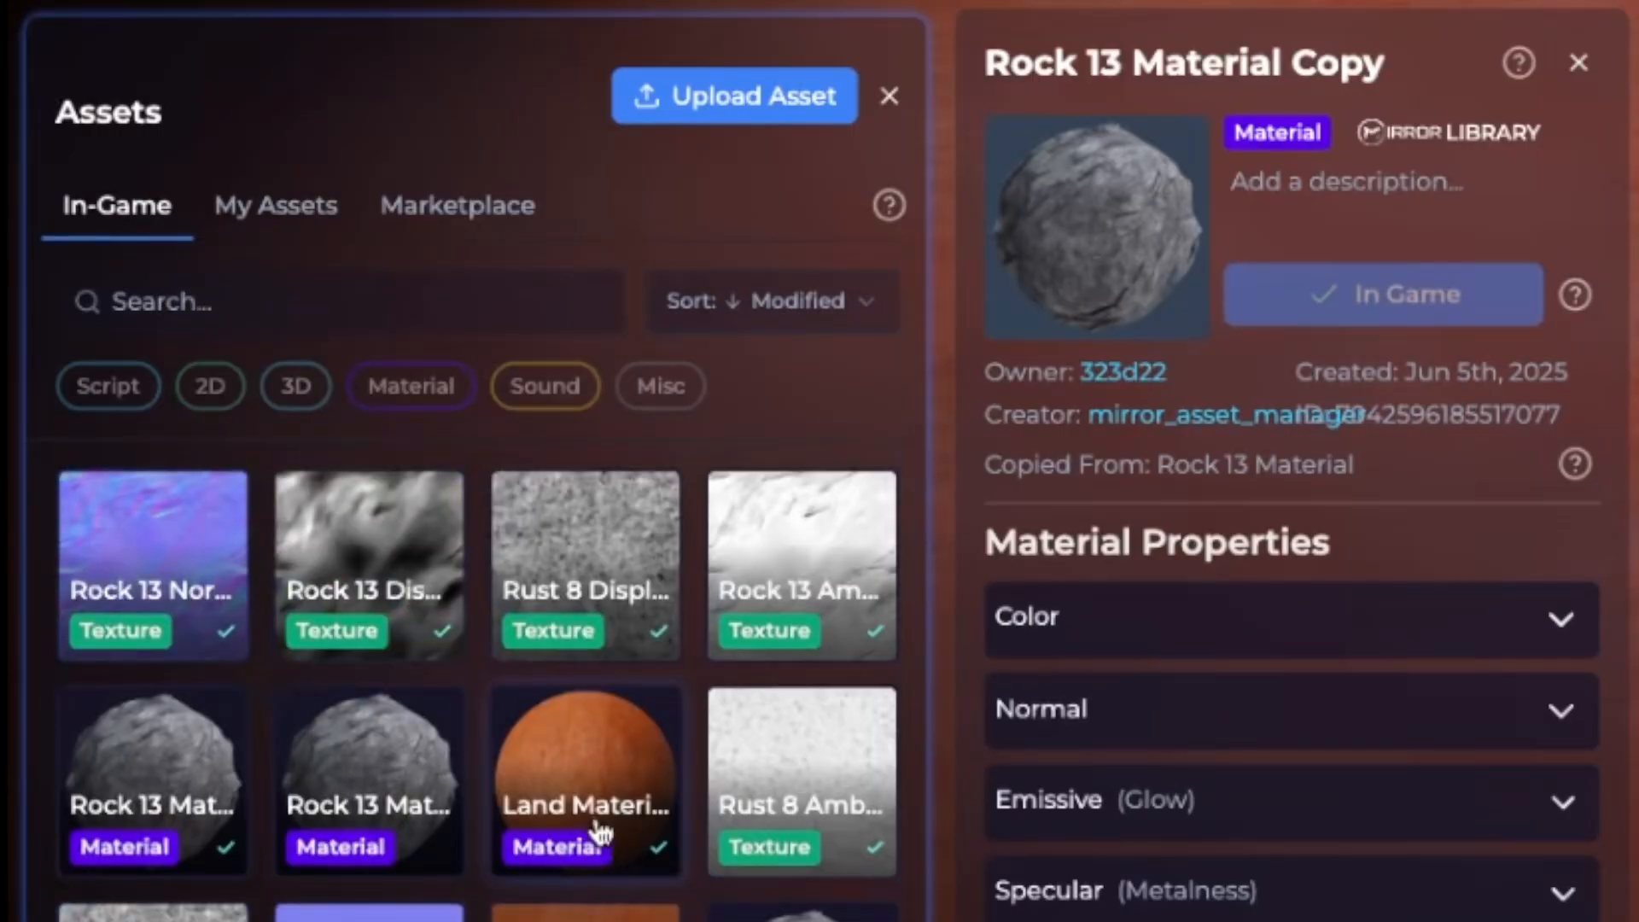
click(436, 389)
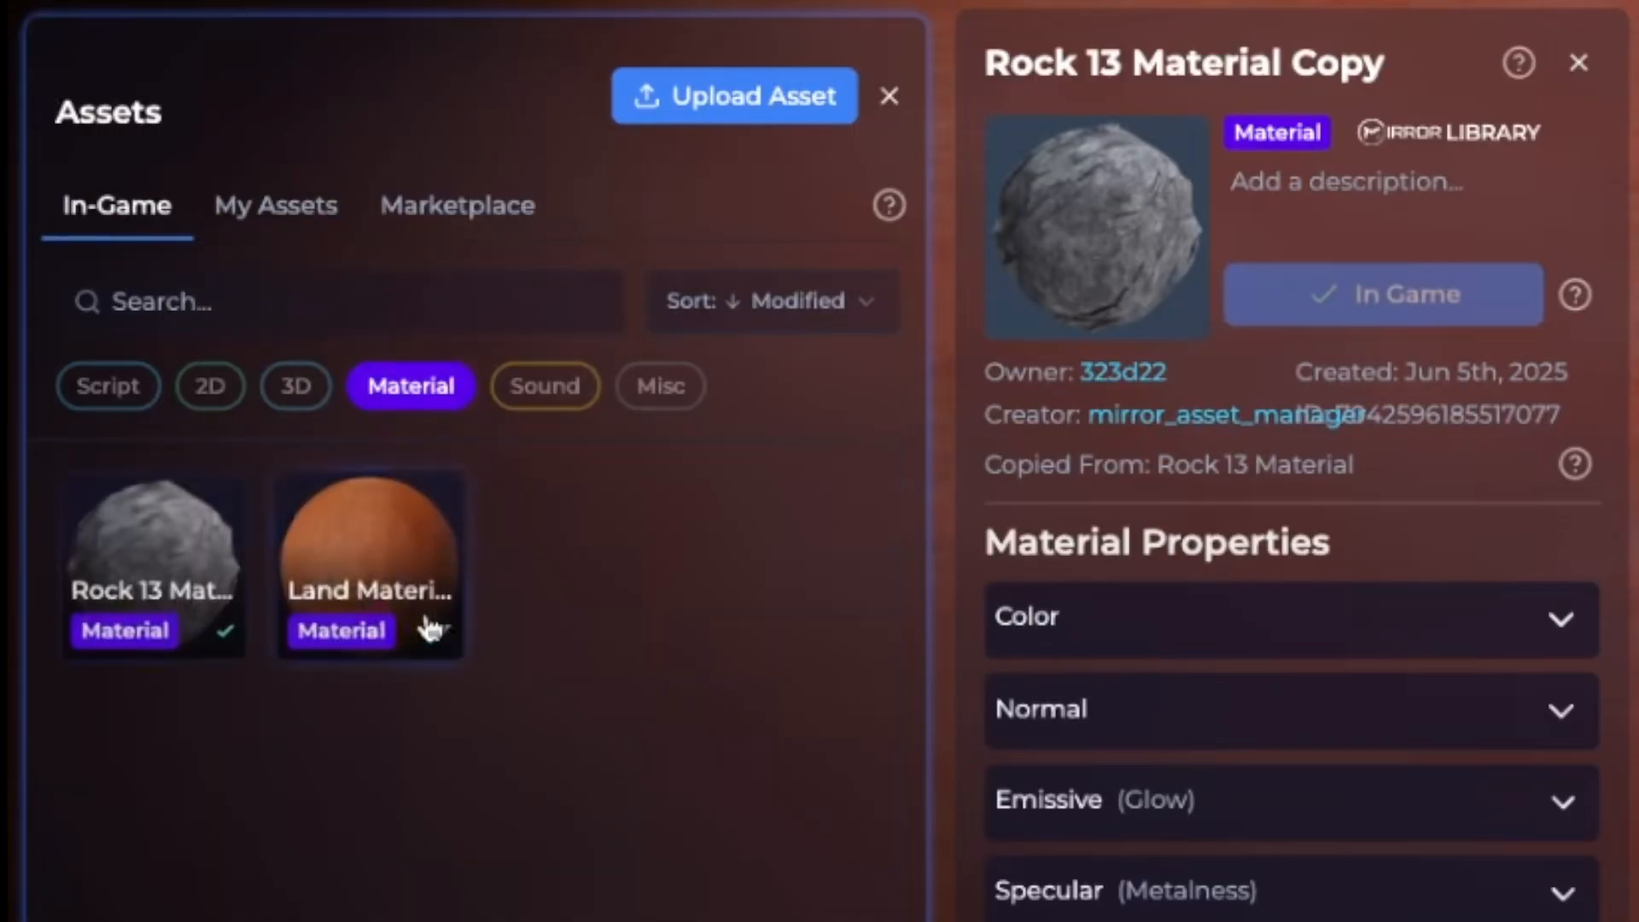
Rename the copied material to 'Rock 13 Material New Mod' and expand its Color settings
double_click(1346, 59)
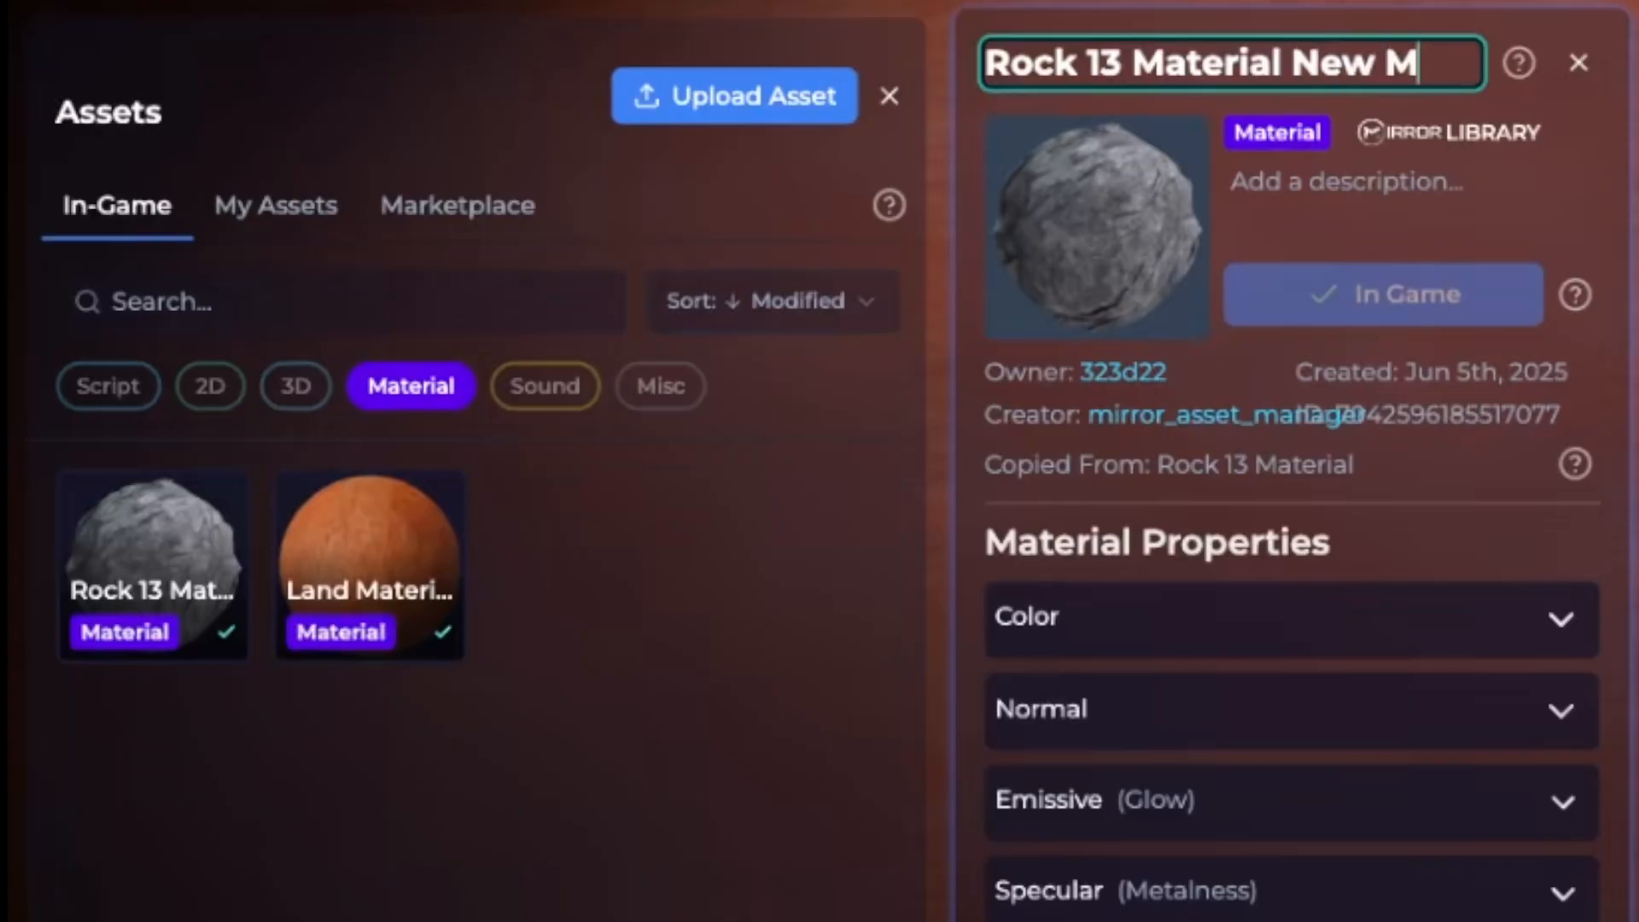
click(1407, 183)
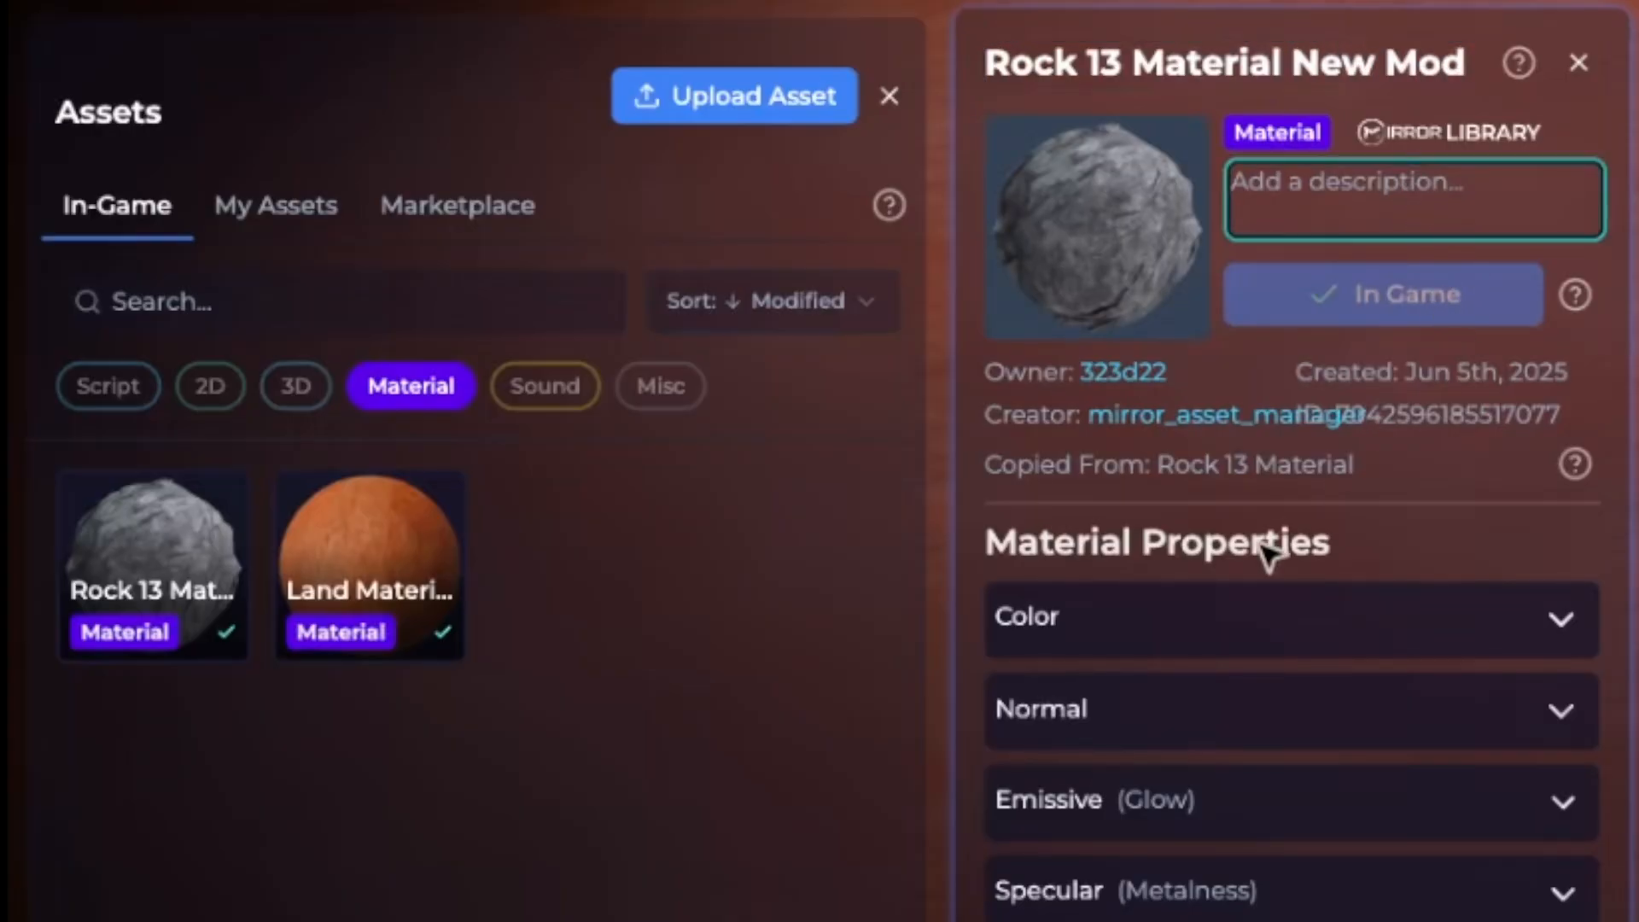
click(1184, 615)
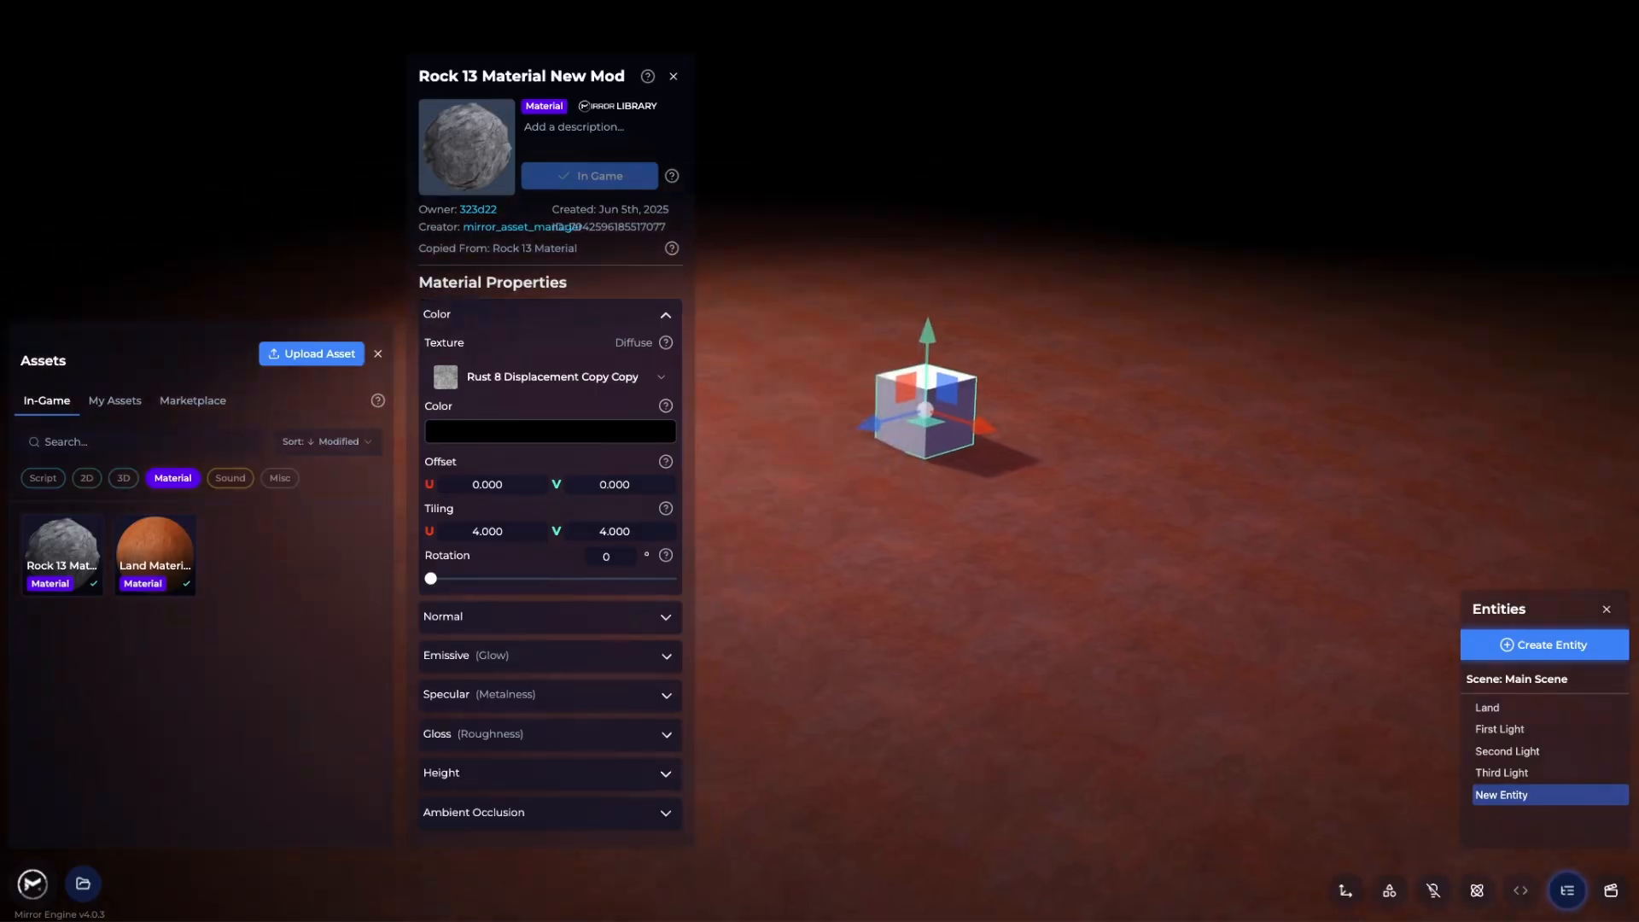
Fly closer to the cube, dismiss the Diffuse help box, and show the entity's Render settings
key(w)
key(d)
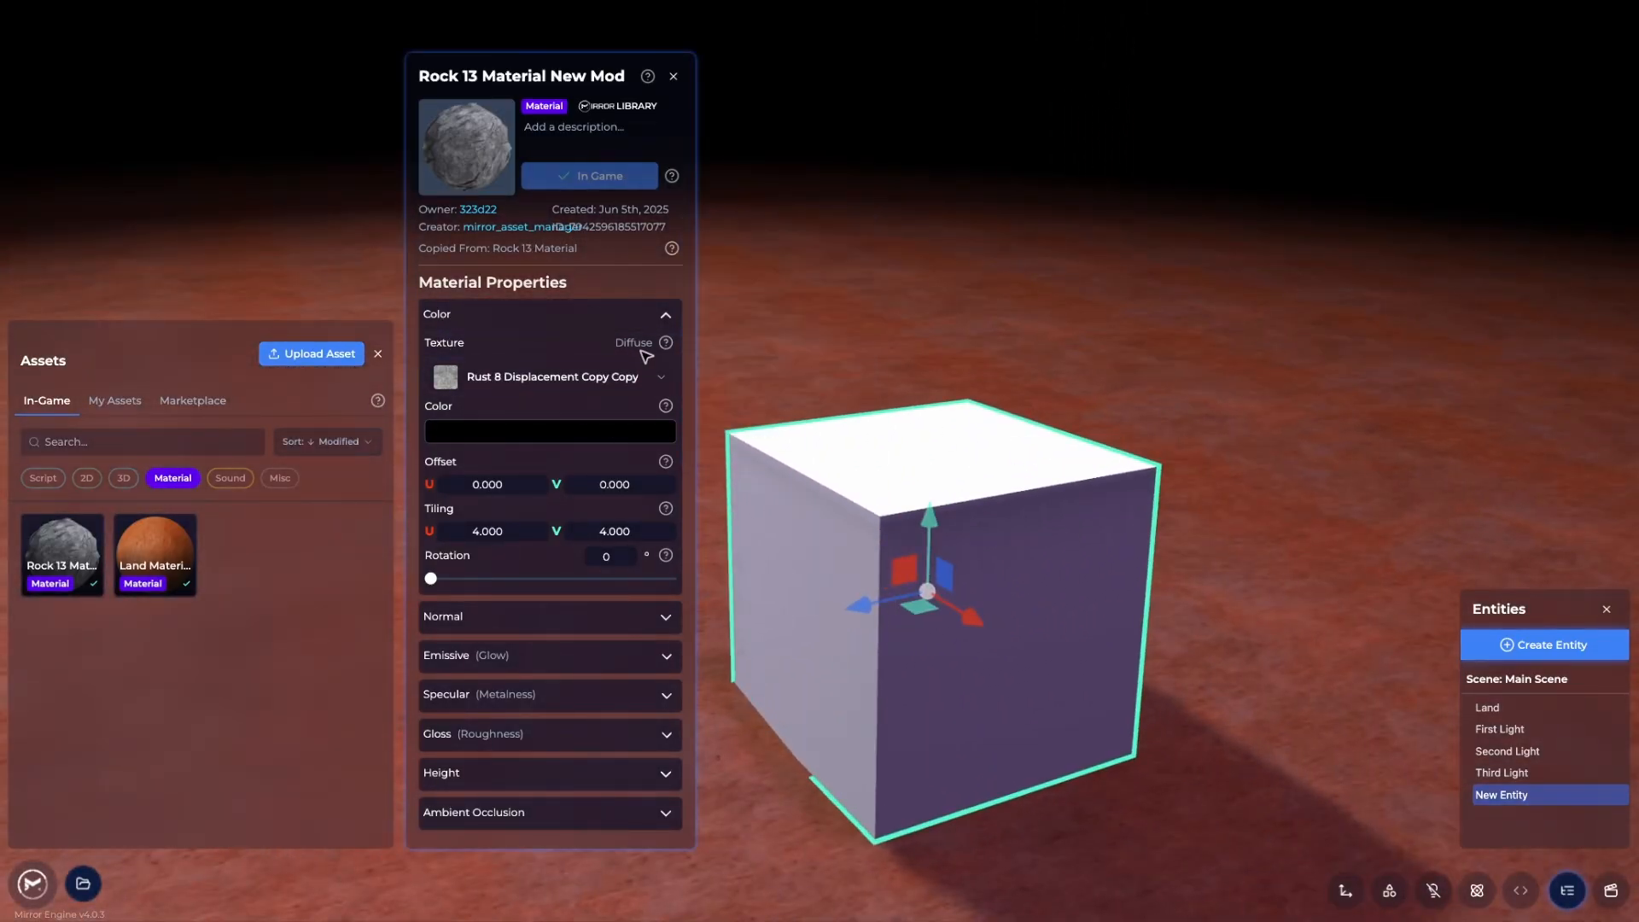
mouse_move(665, 342)
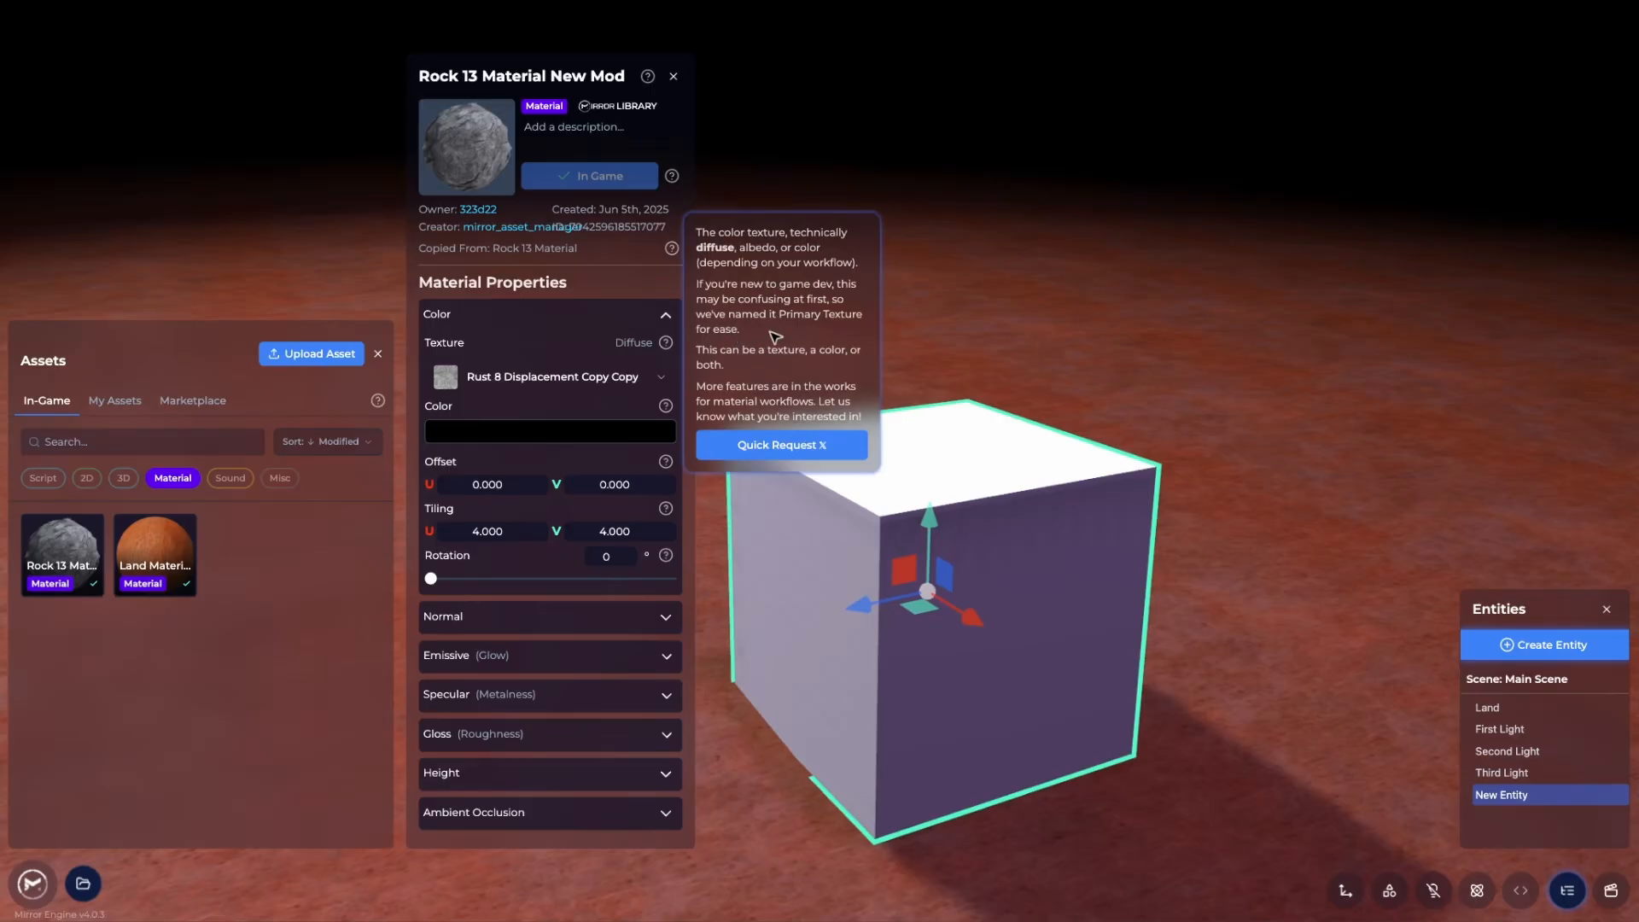
drag(808, 248, 733, 233)
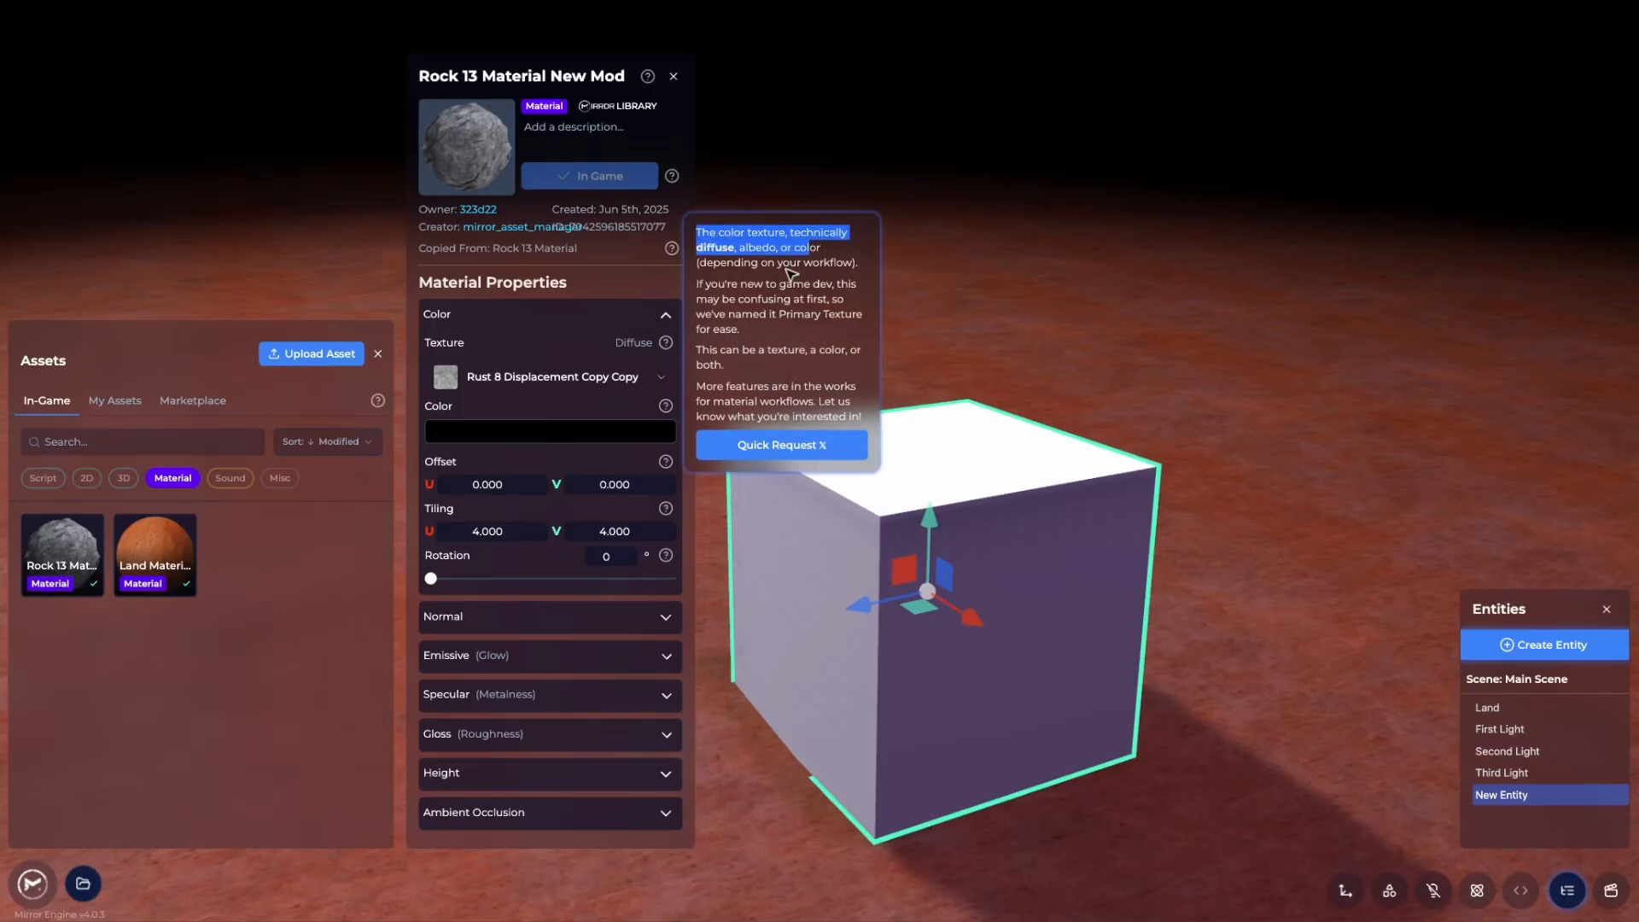
click(811, 287)
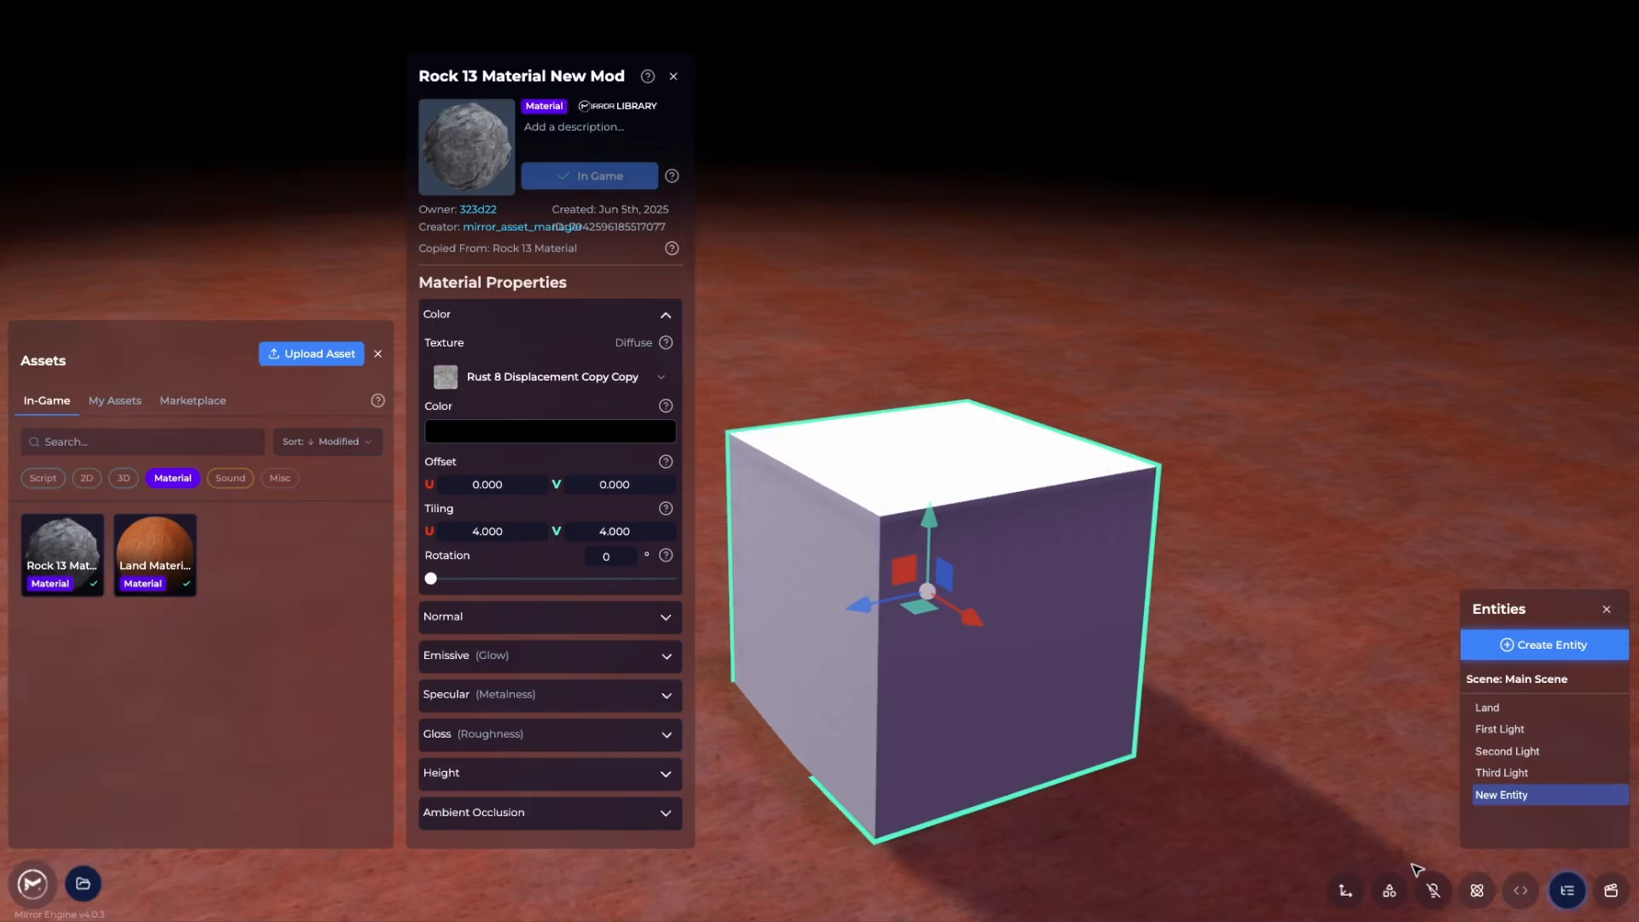
click(1390, 890)
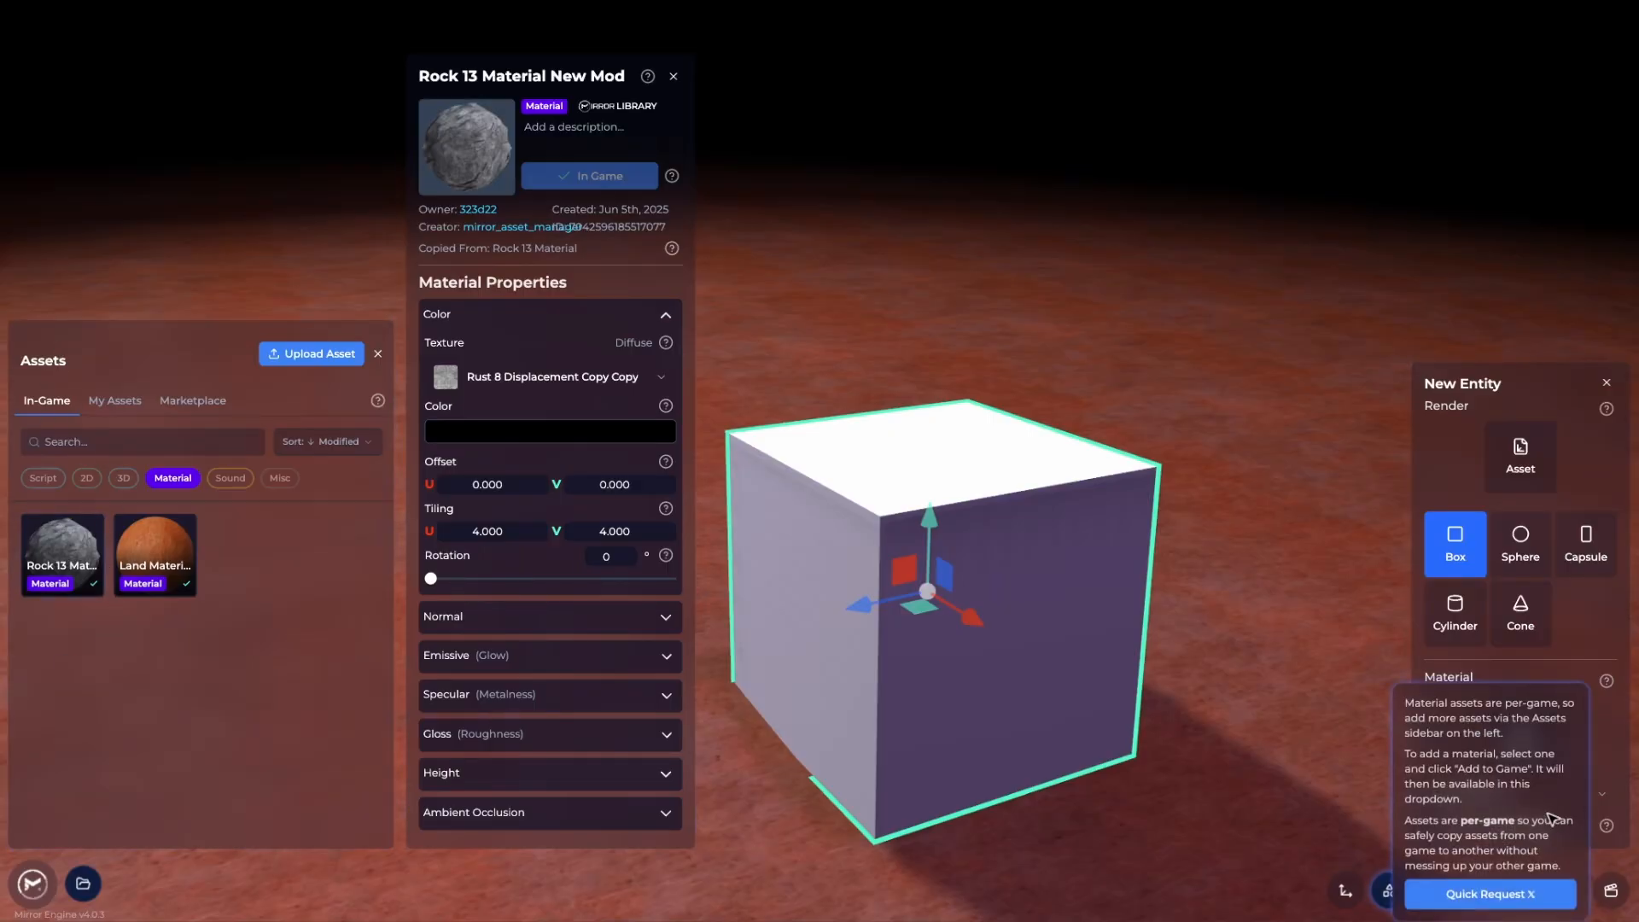
Apply Rock 13 Material New Mod to the cube from the Select Material list
click(1537, 792)
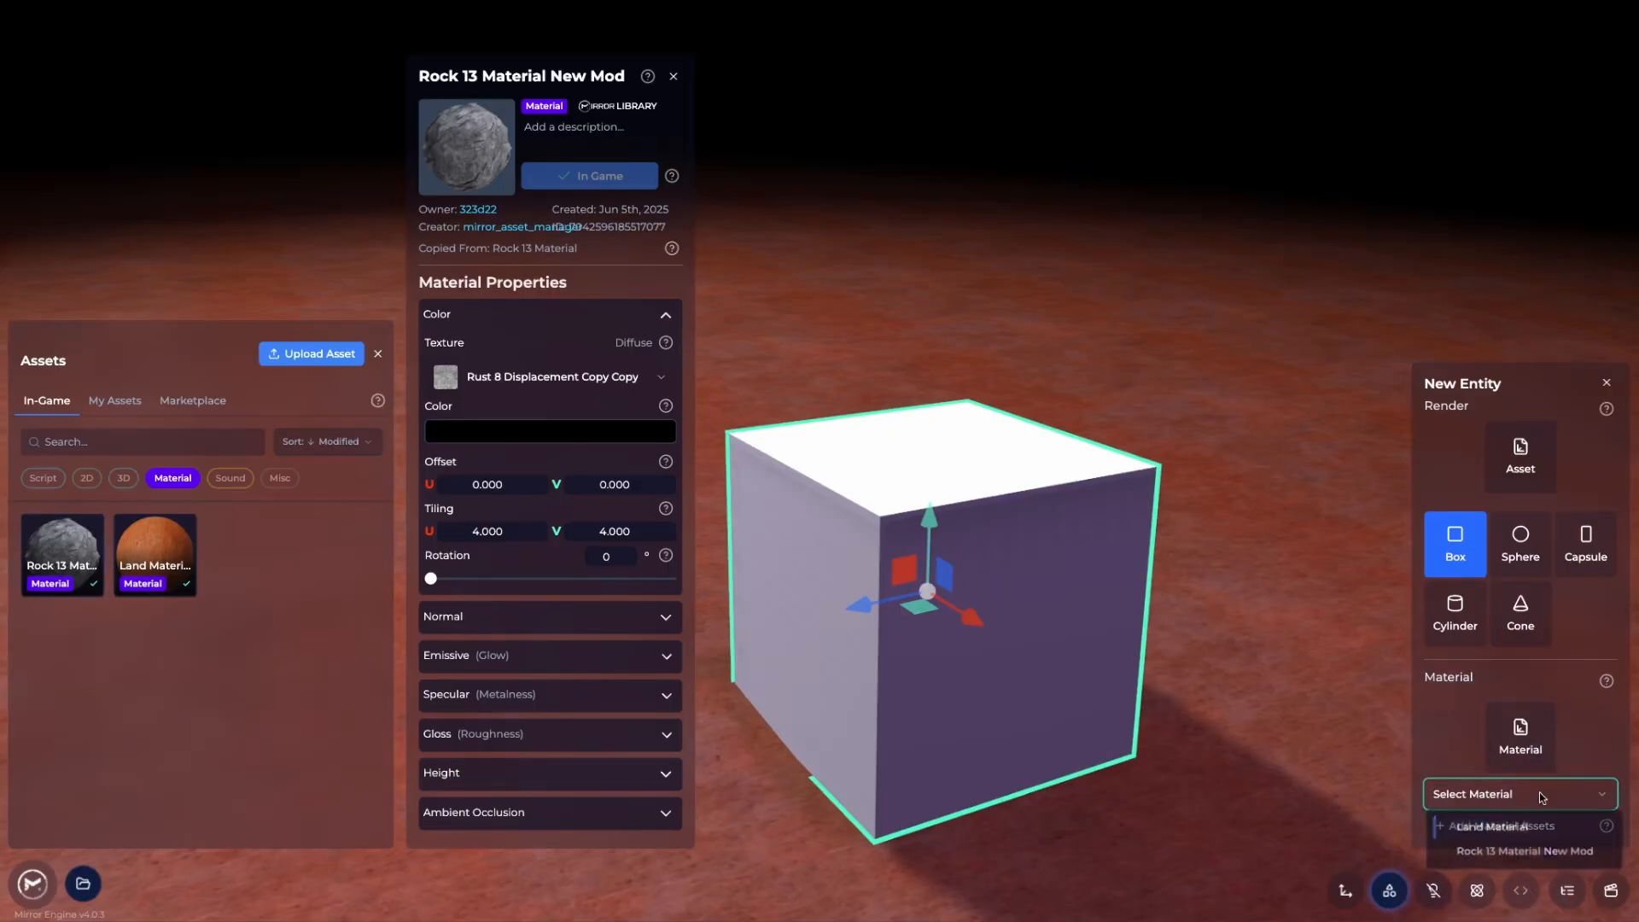
click(1536, 855)
key(d)
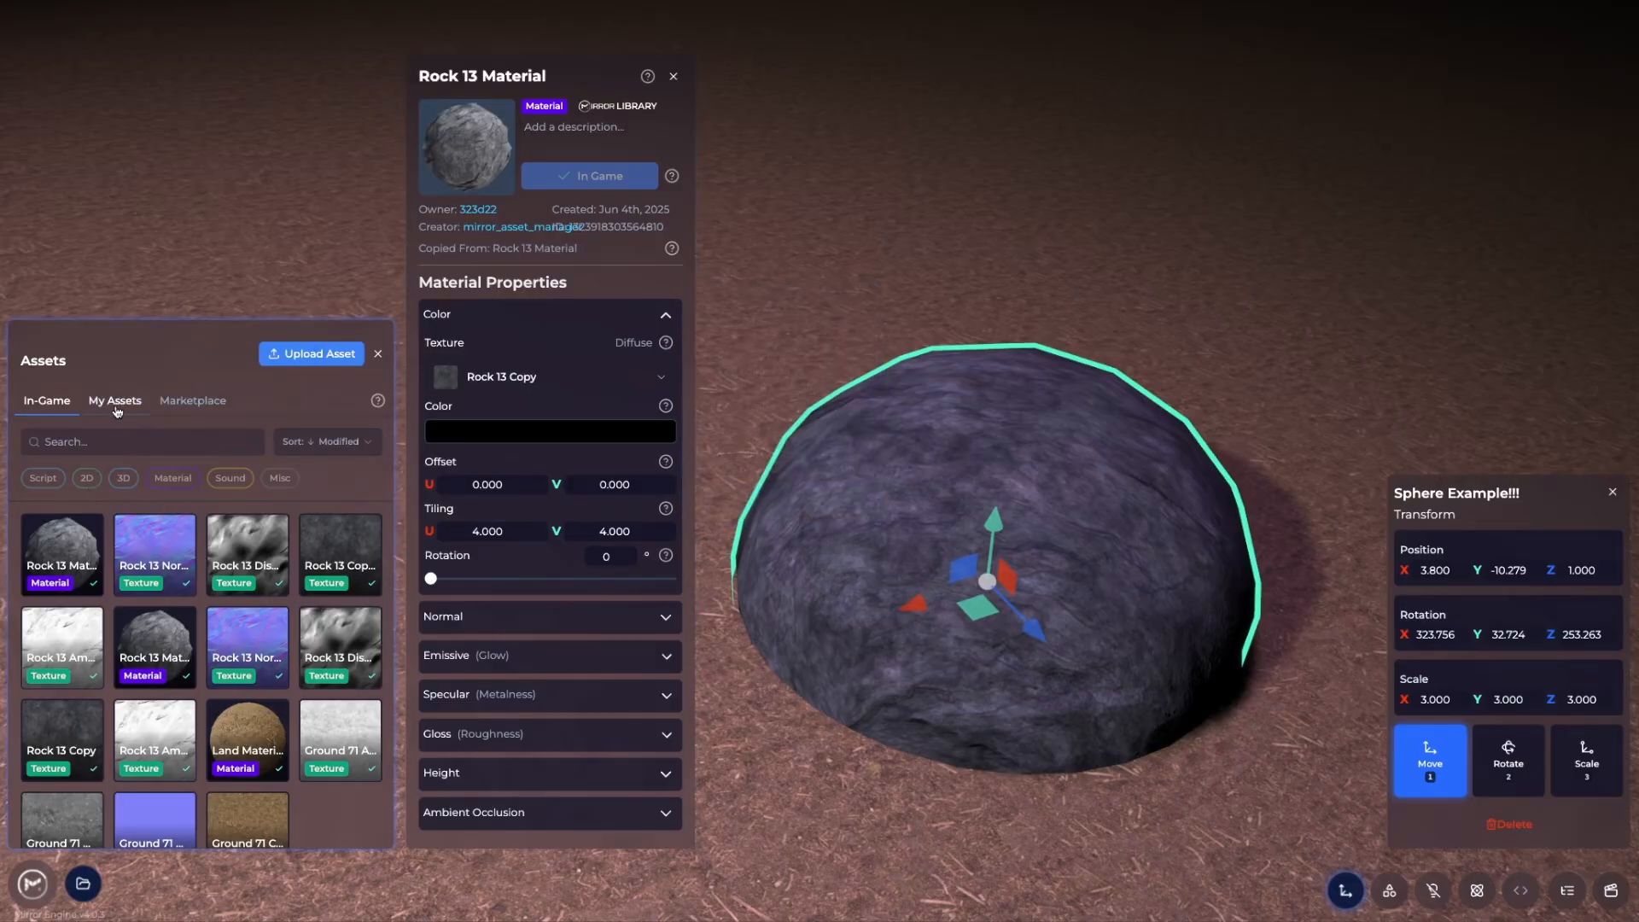
Add Rock 13 Material New Mod from My Assets to the game, then filter in-game assets by Material
click(116, 402)
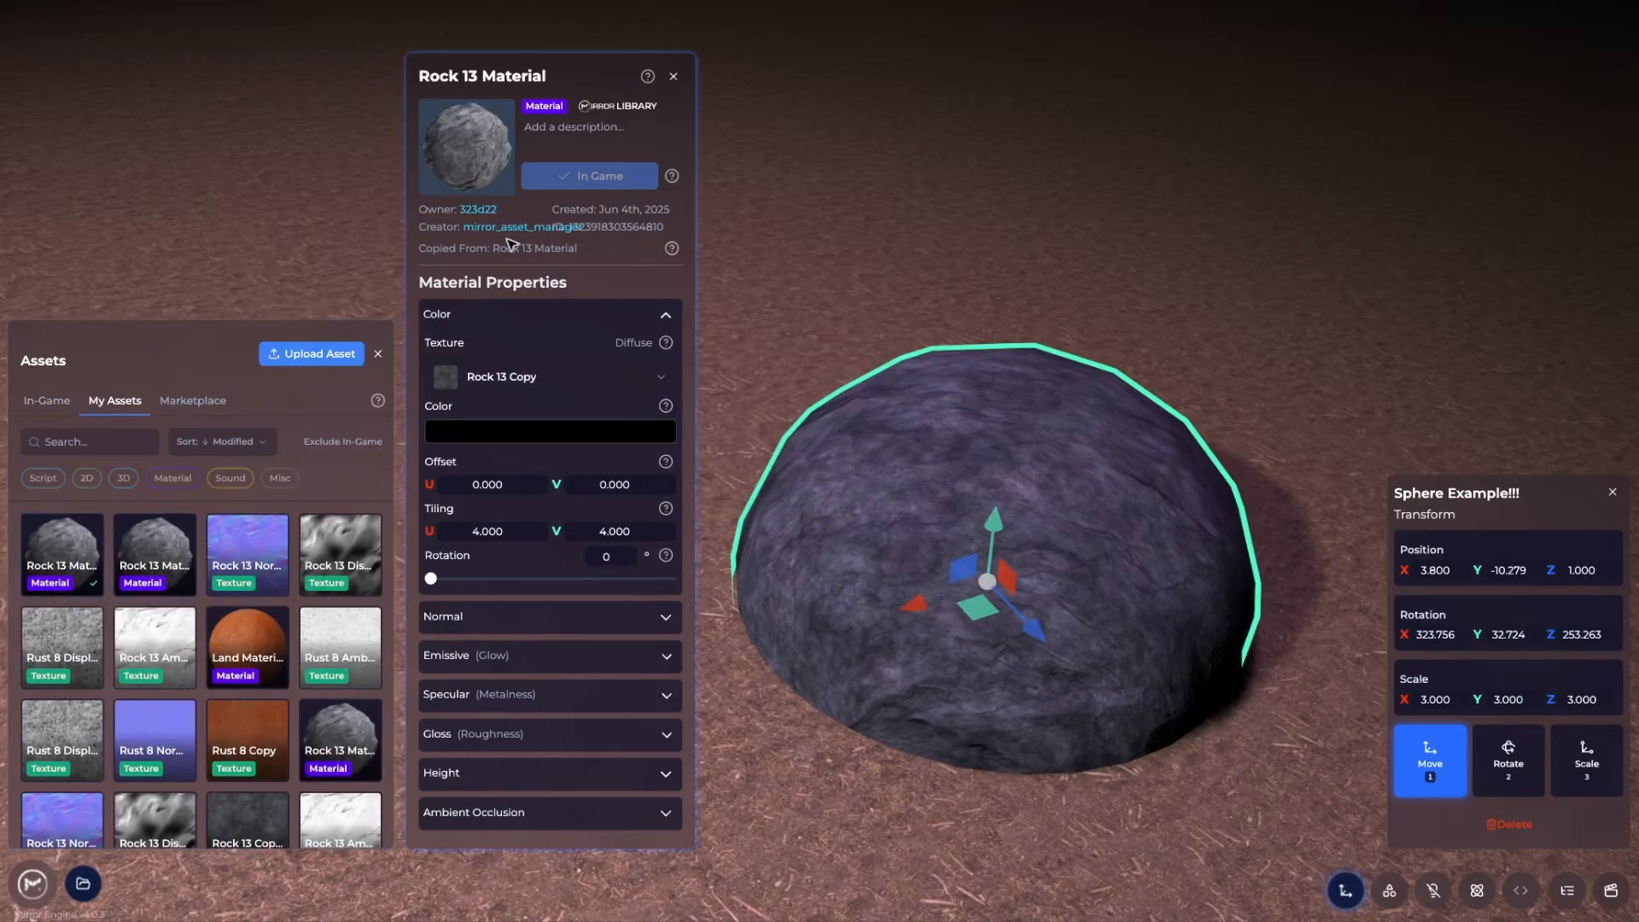
click(160, 561)
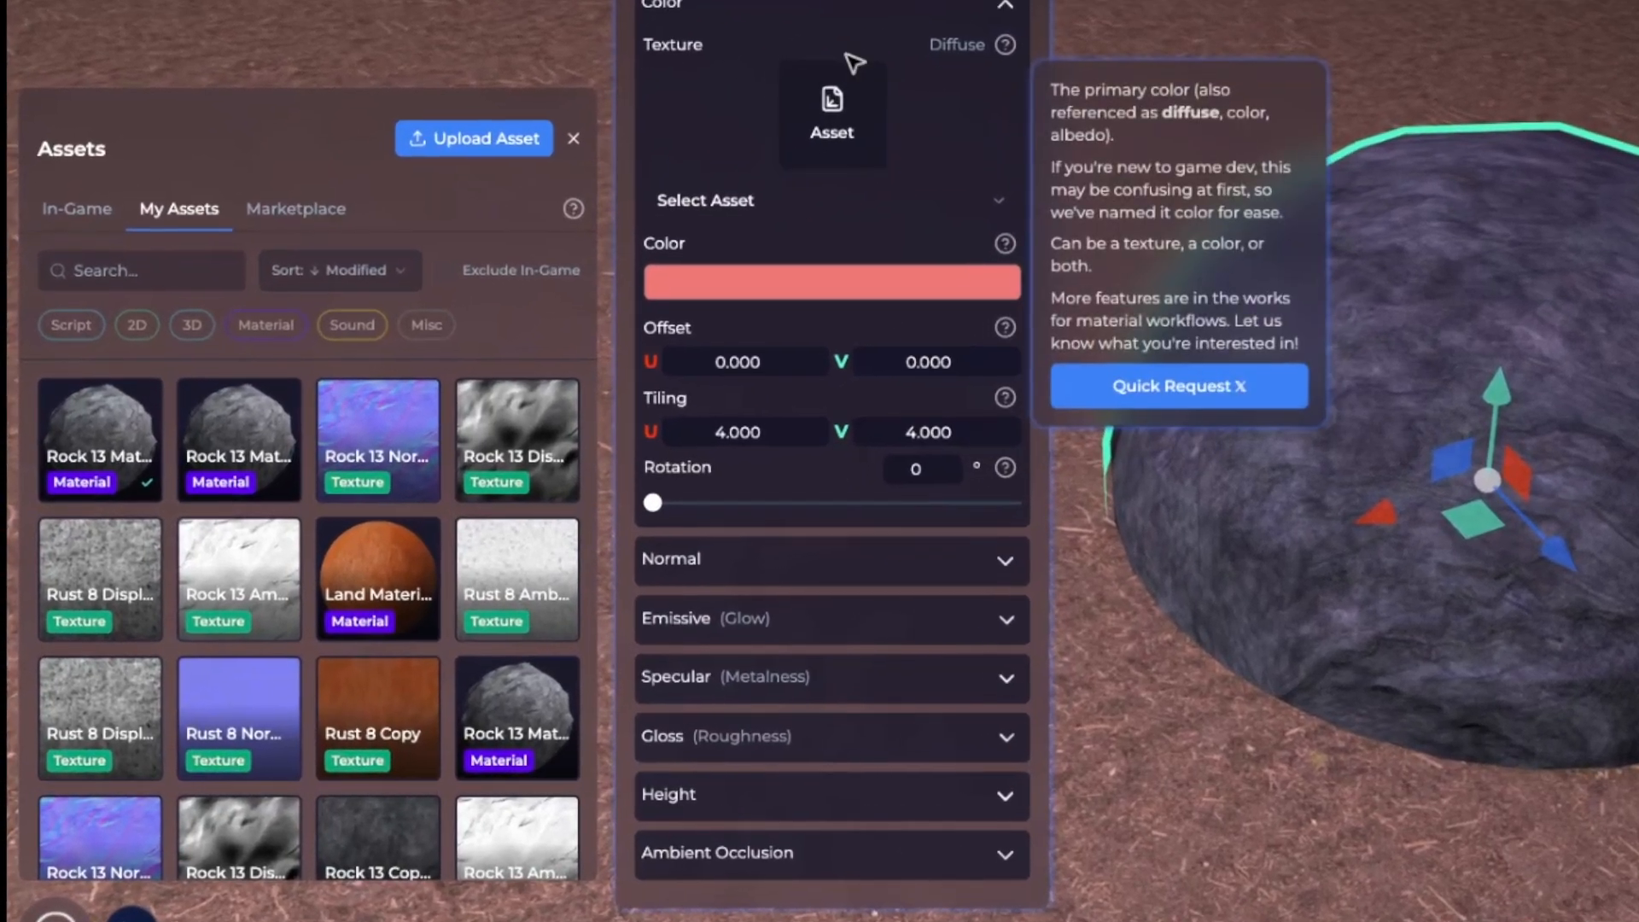
click(845, 8)
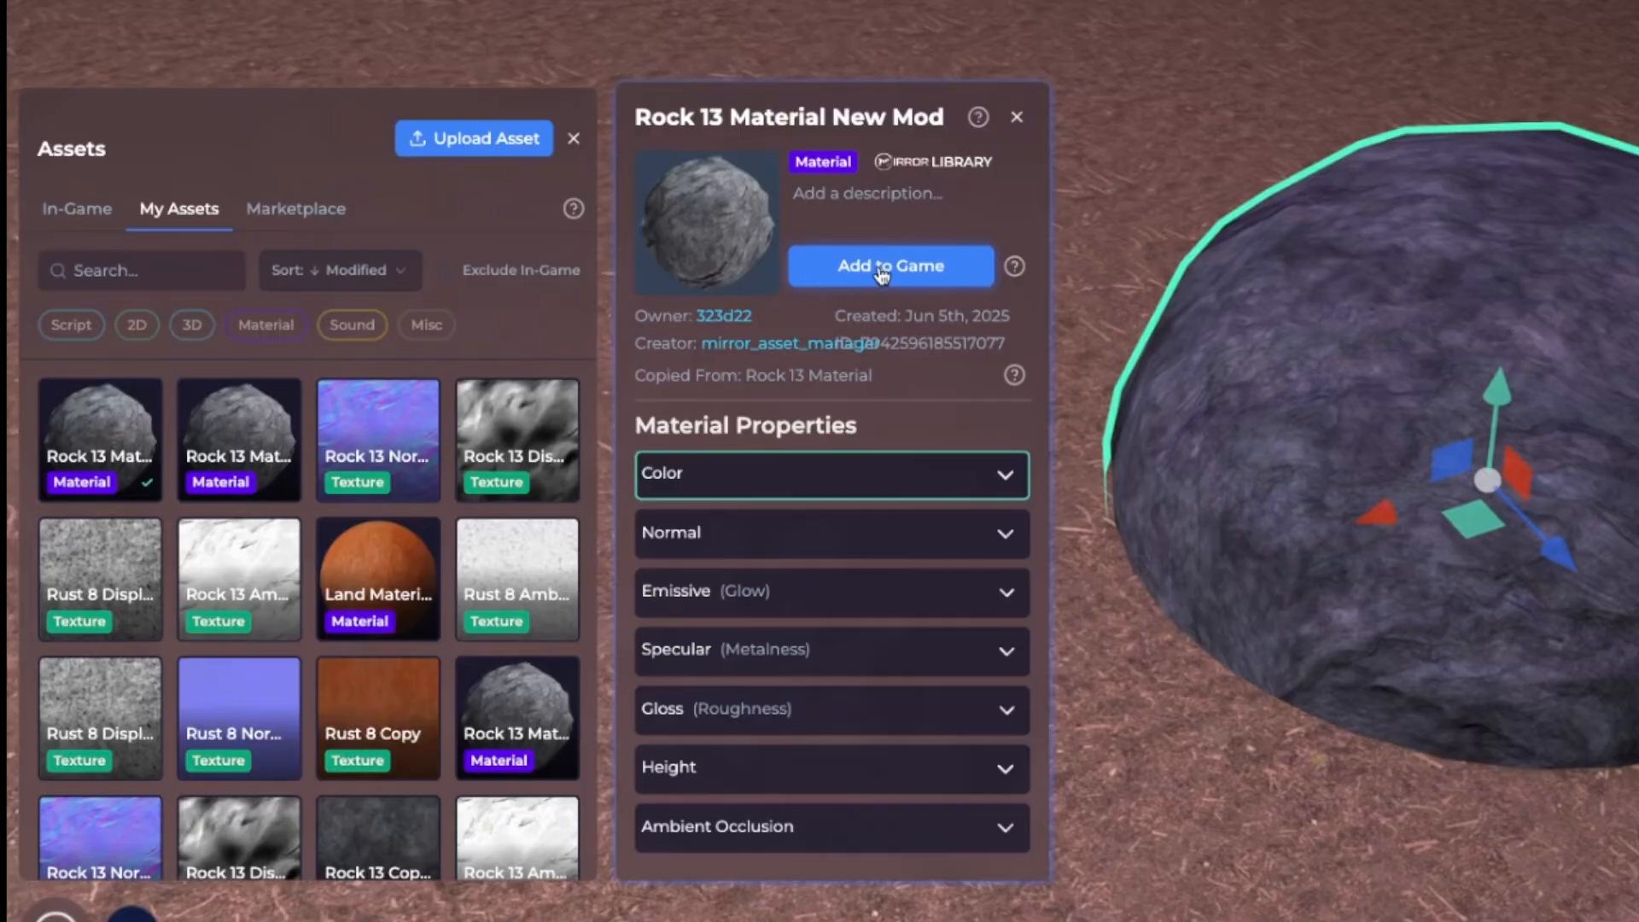
click(982, 263)
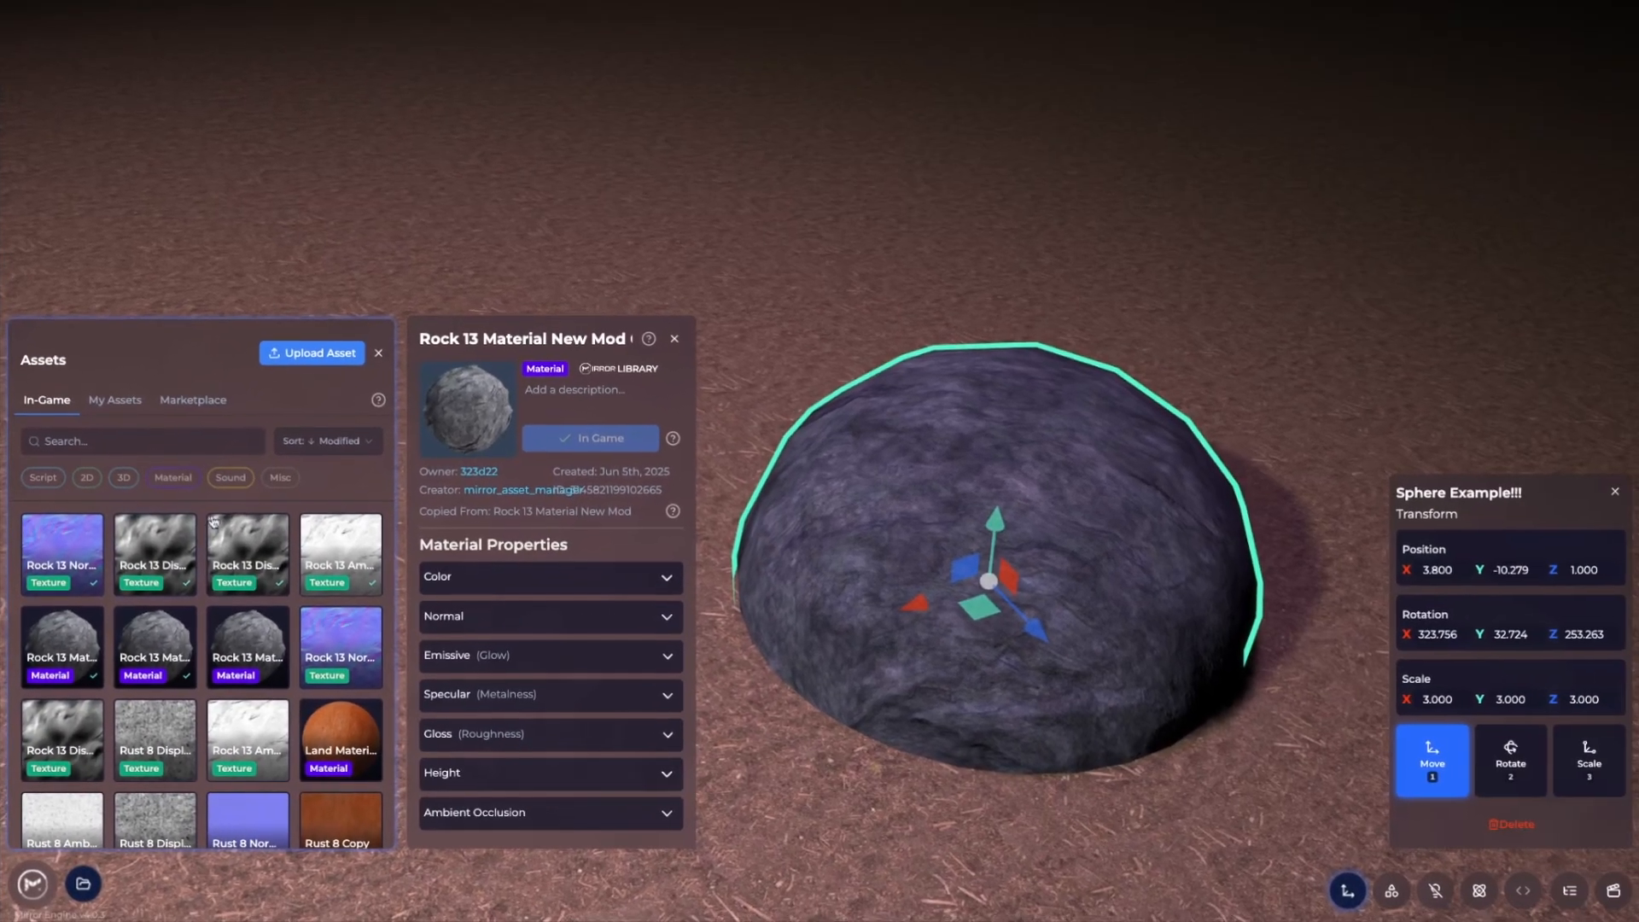
click(266, 325)
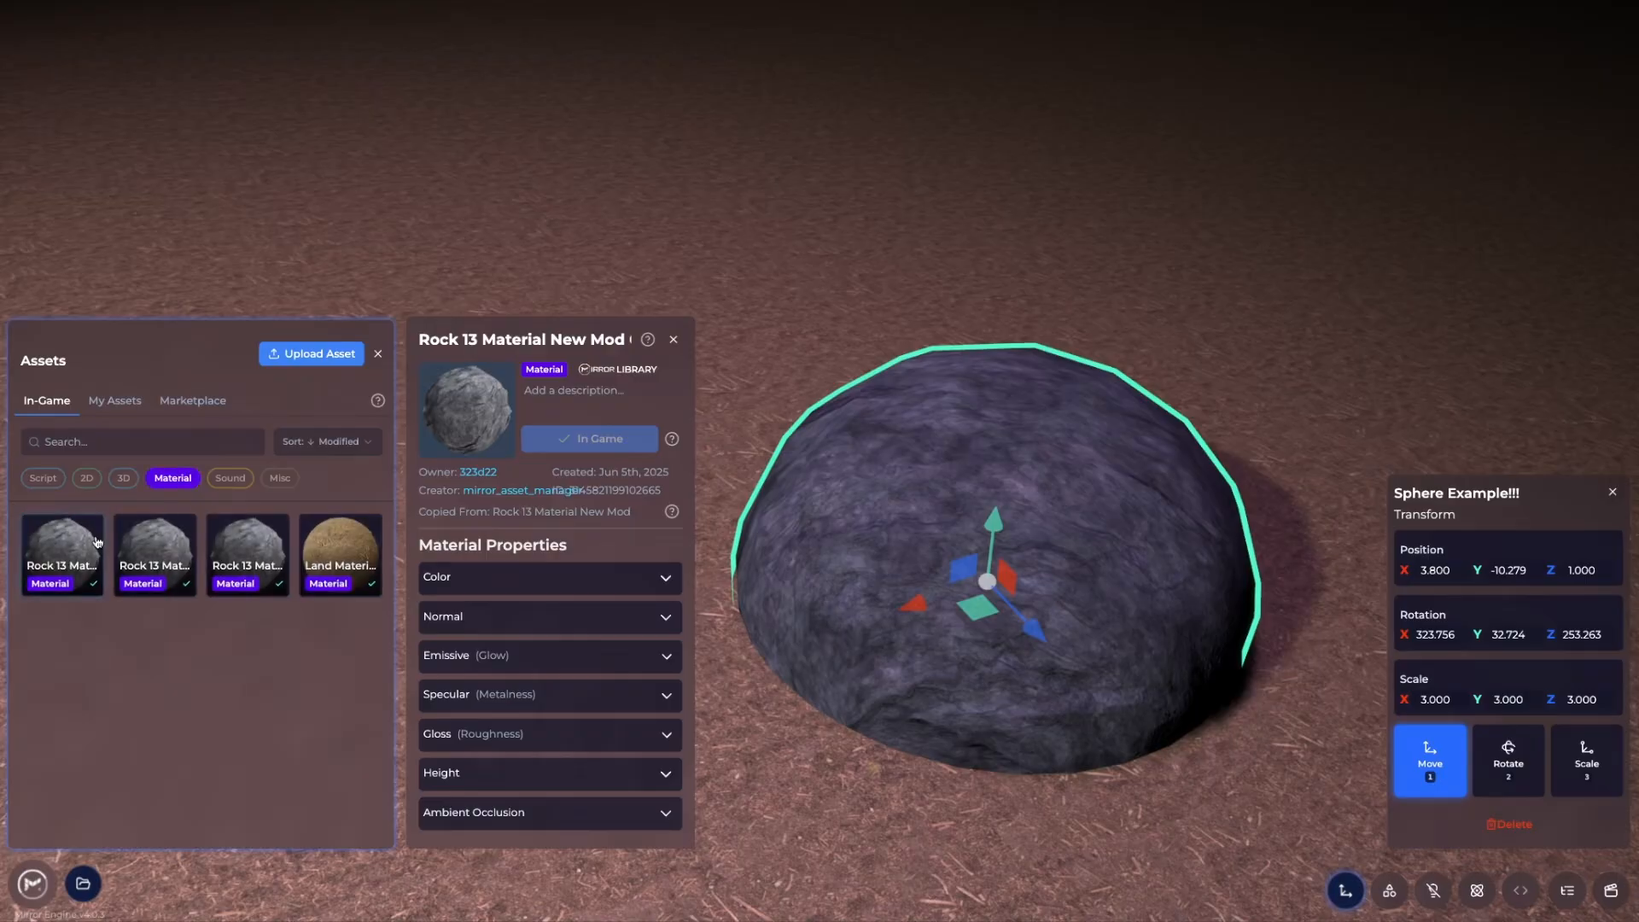
Try Rock 13 Material New Mod Copy and Red Mod Copy on the sphere, then revert to Rock 13 Material
click(1390, 890)
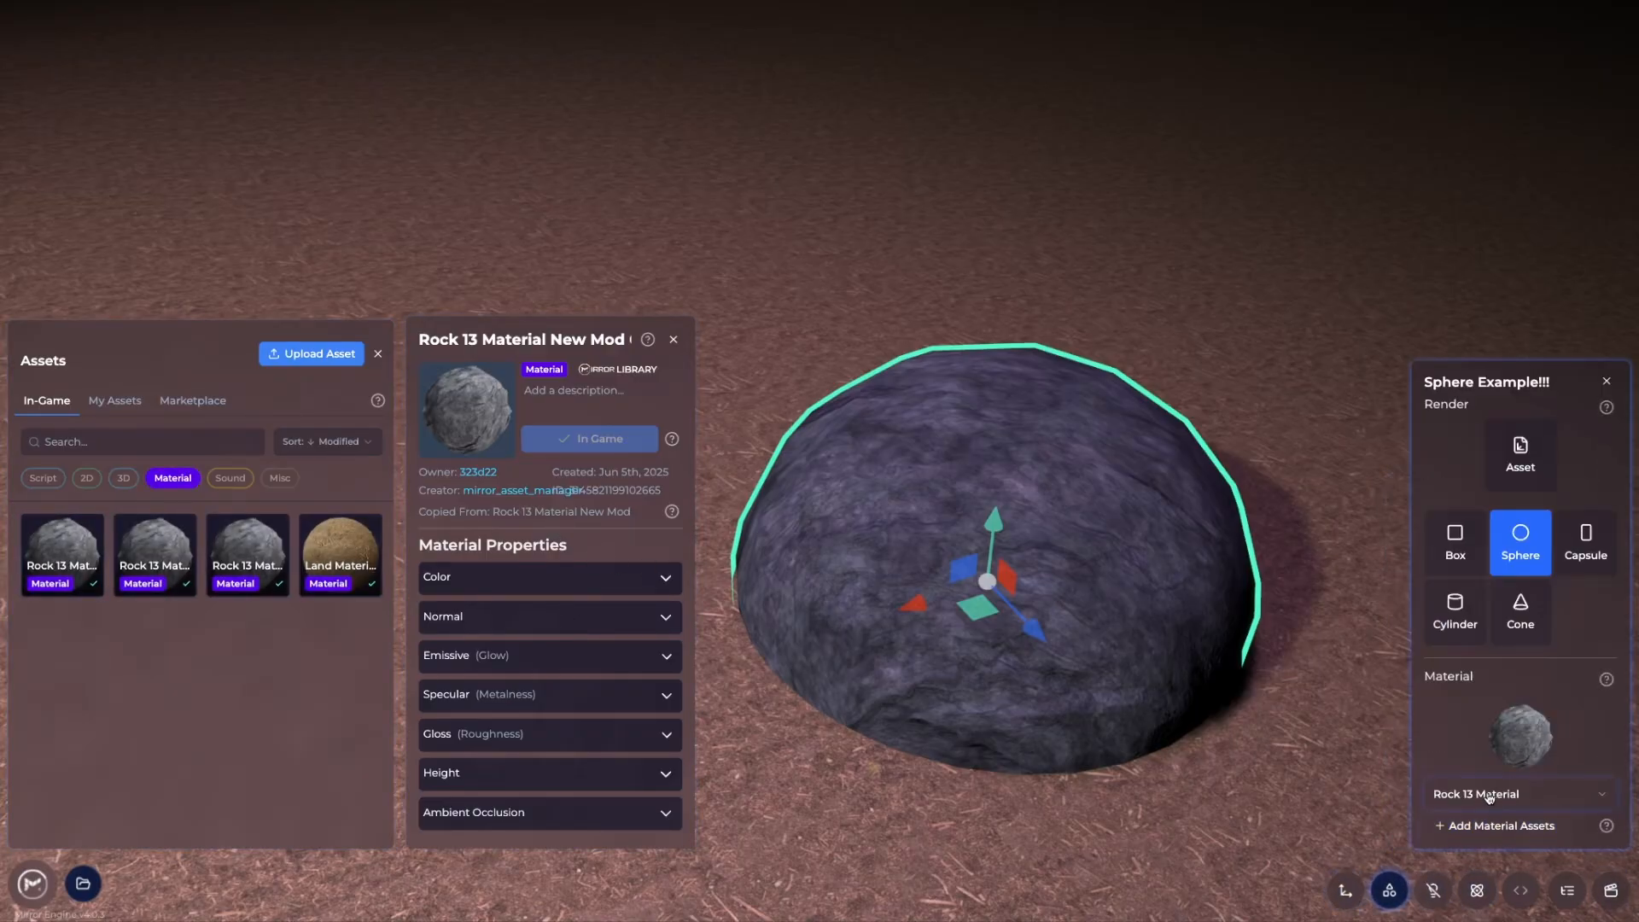
click(1559, 793)
click(1552, 757)
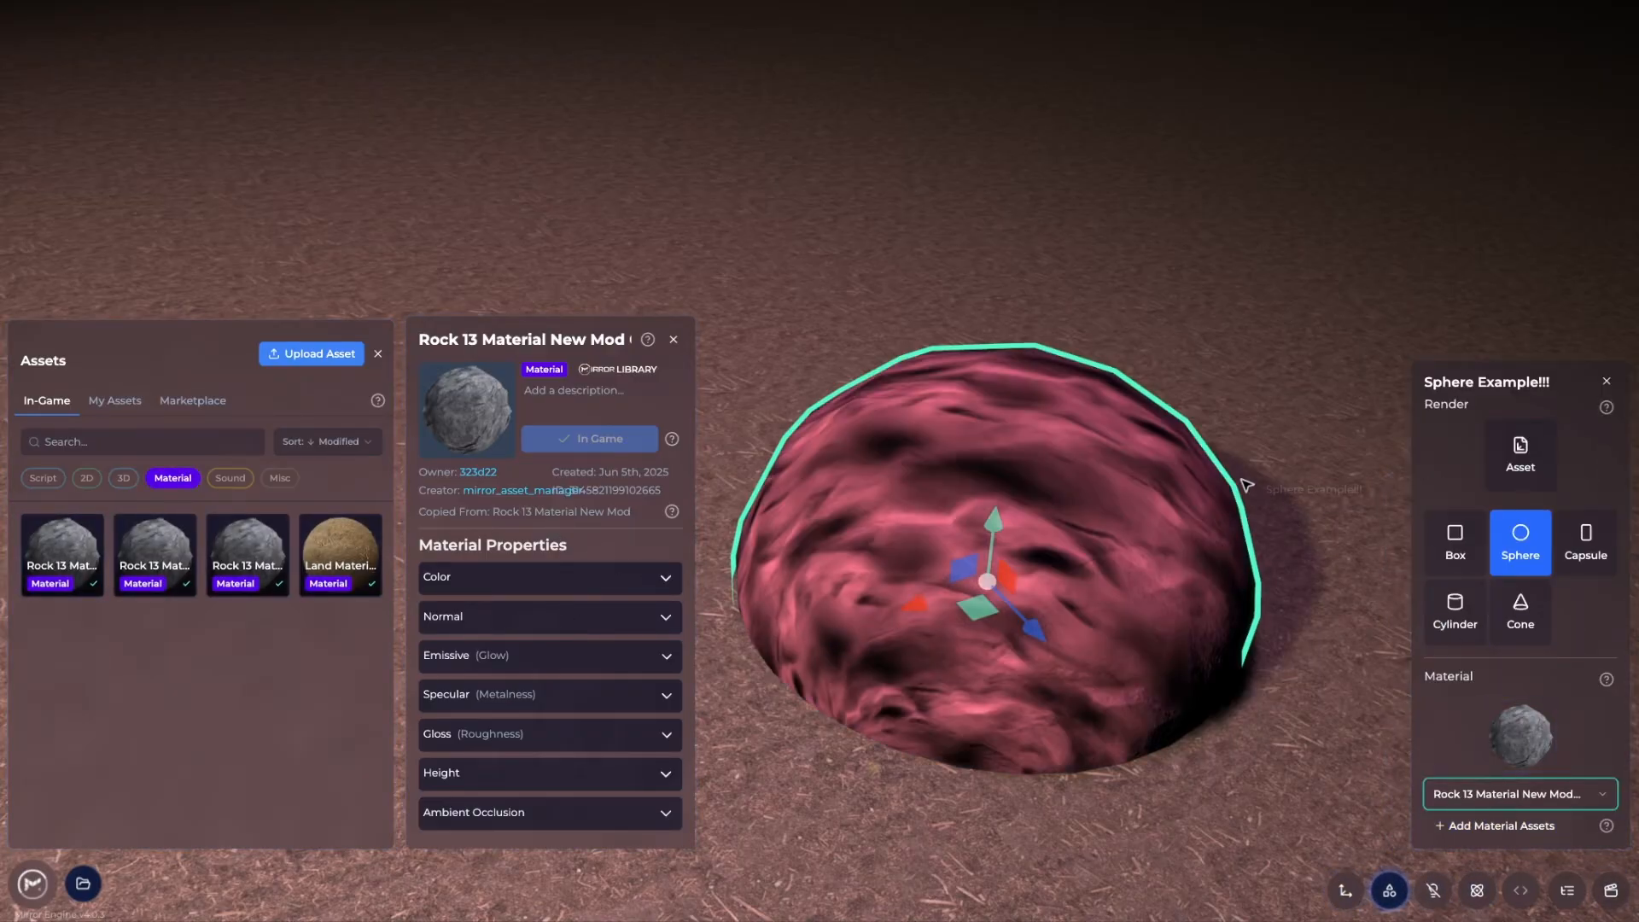
click(1516, 793)
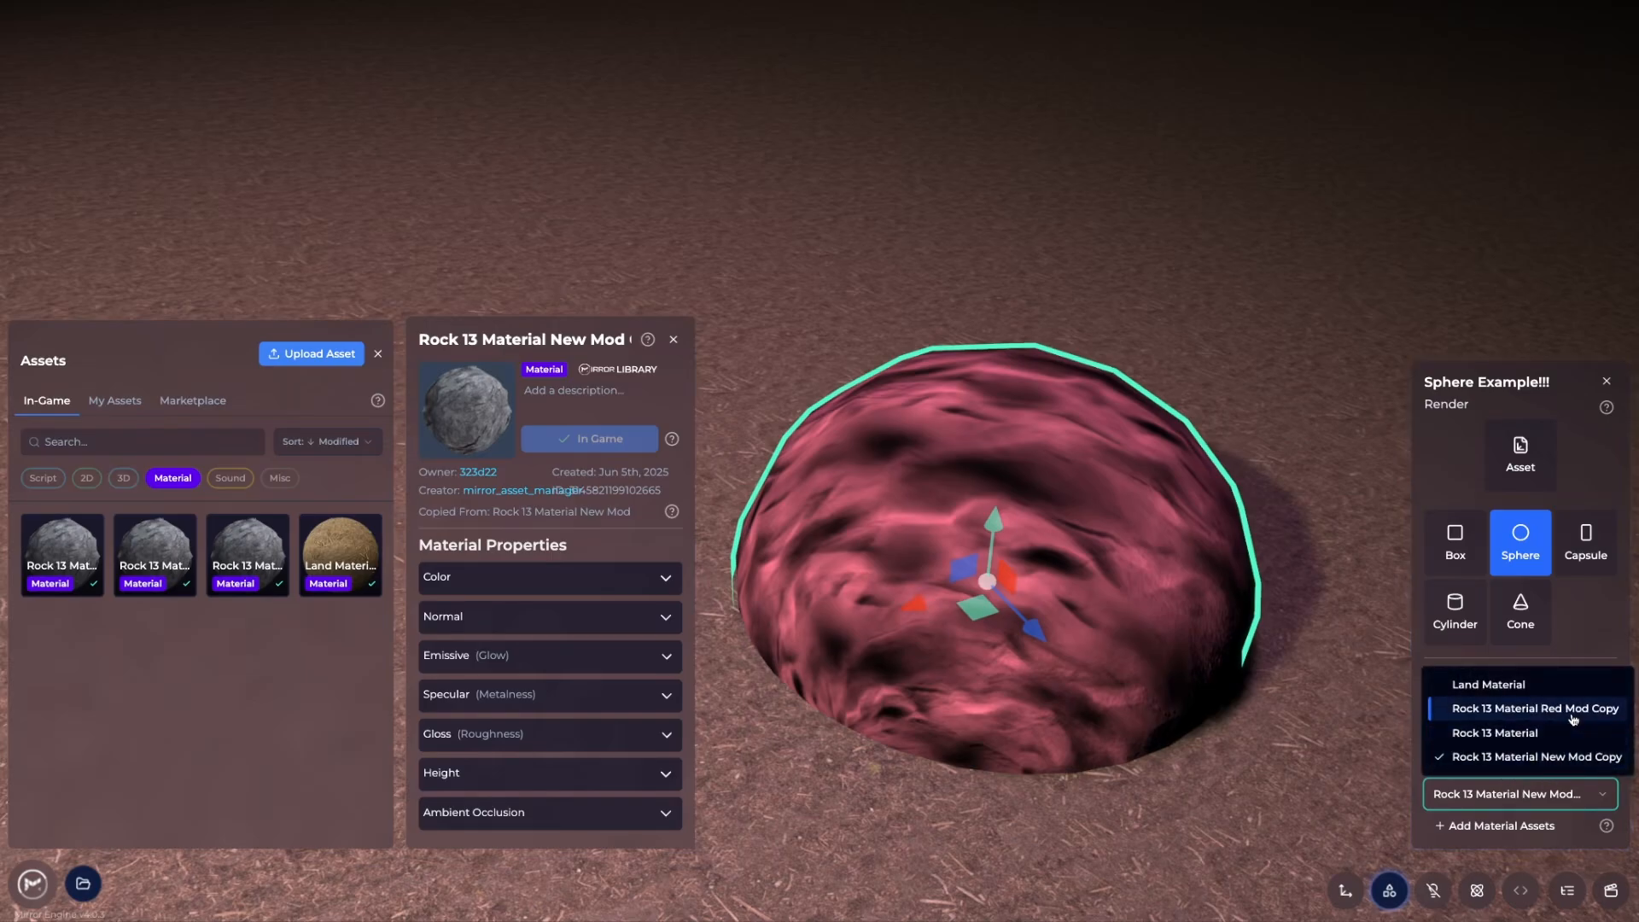
click(1528, 709)
click(1564, 796)
click(1520, 726)
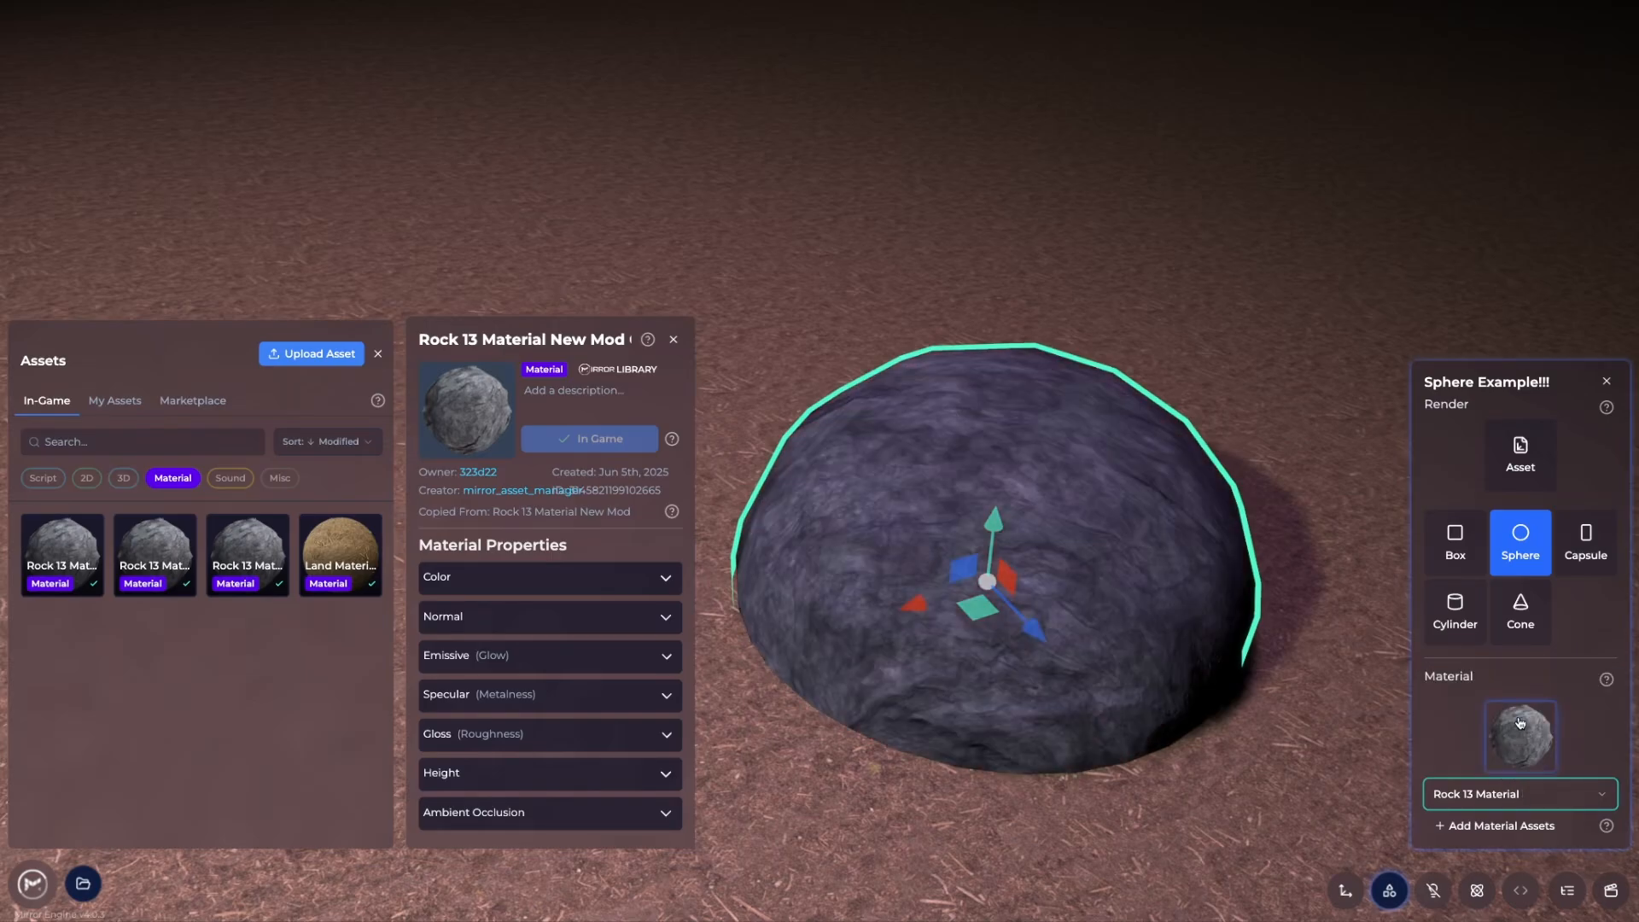